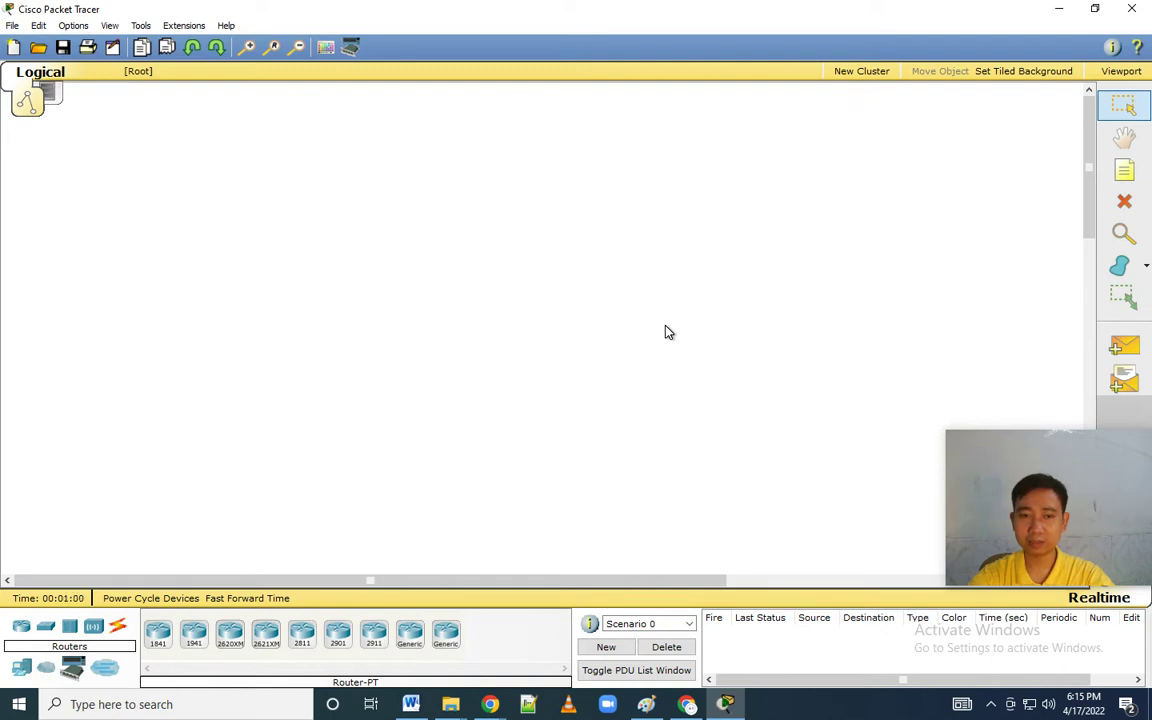
Step: Place four generic PCs in a horizontal row, with PC0 and PC1 as one pair and PC2 and PC3 as another
click(22, 667)
click(157, 633)
click(229, 405)
click(157, 633)
click(355, 408)
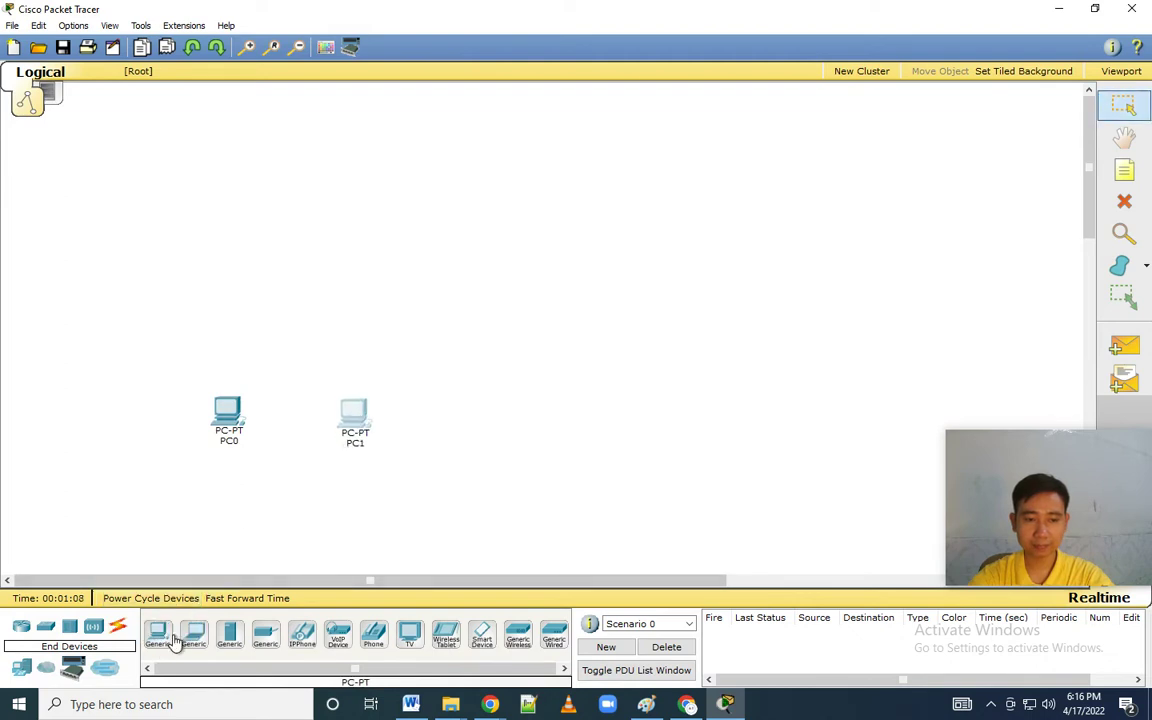
click(157, 633)
click(575, 405)
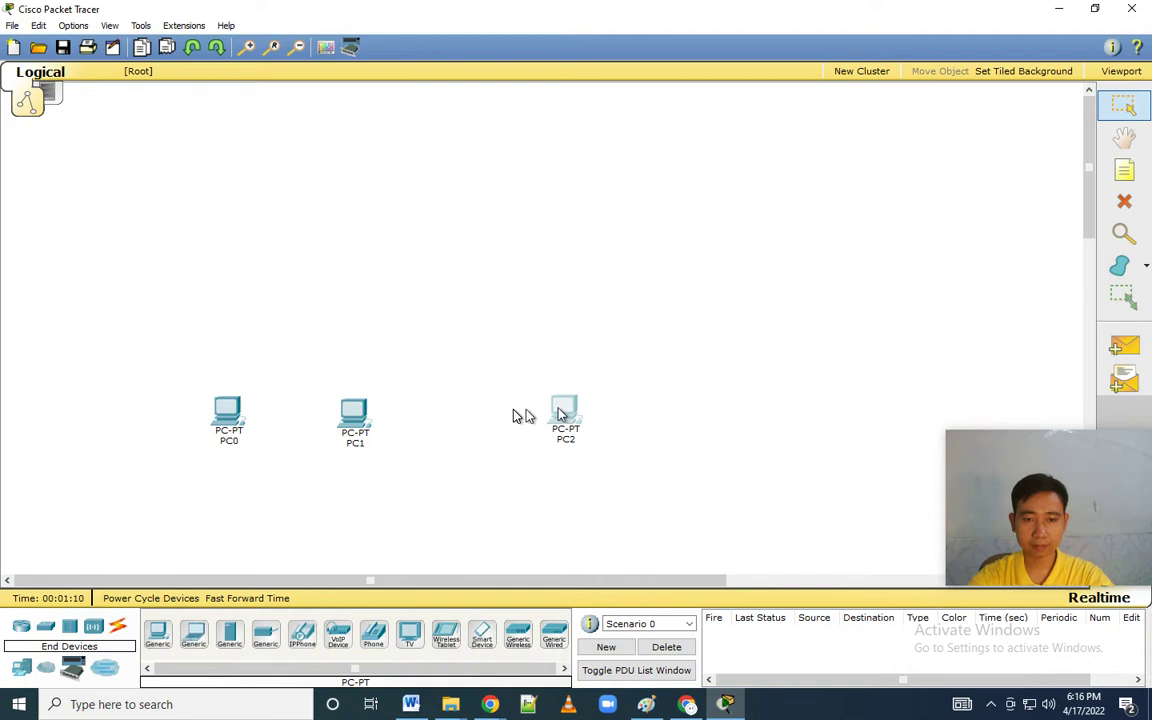
drag(343, 416, 317, 416)
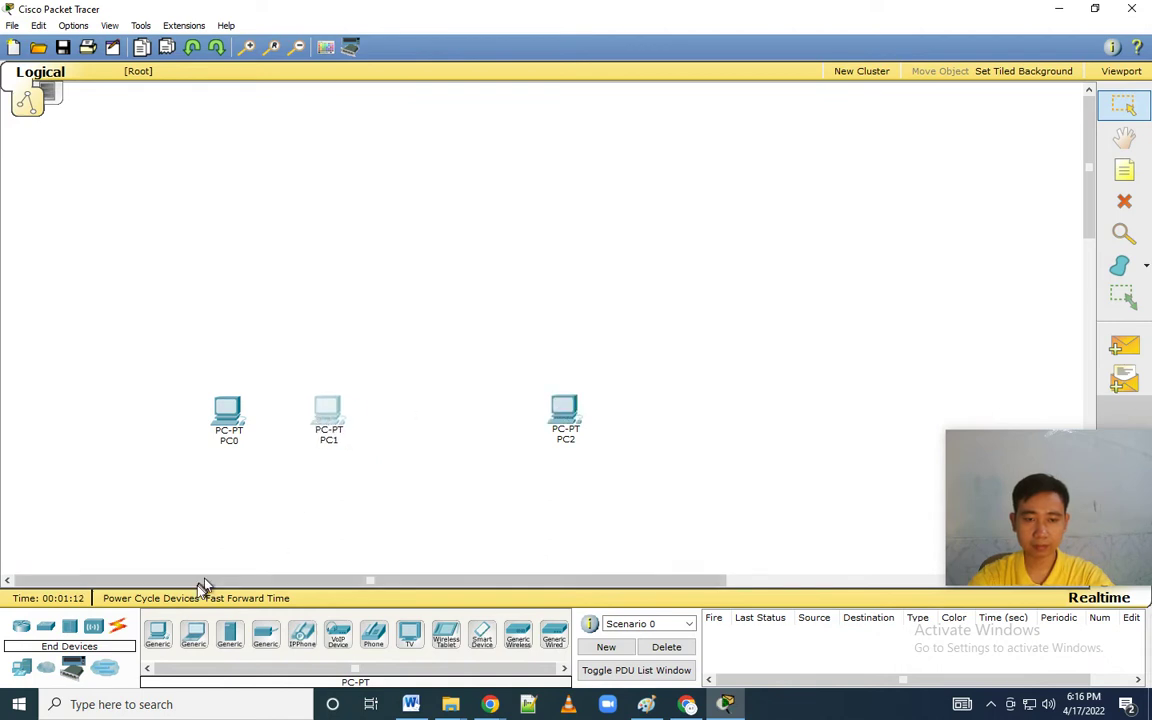
click(158, 632)
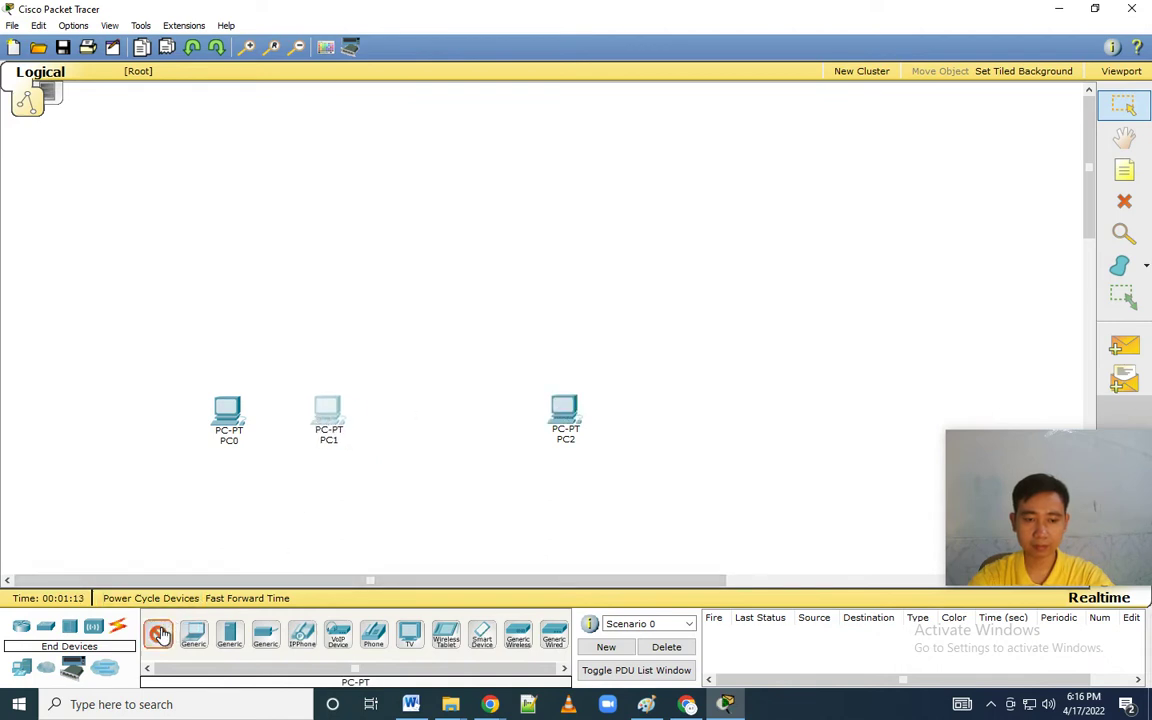
click(628, 410)
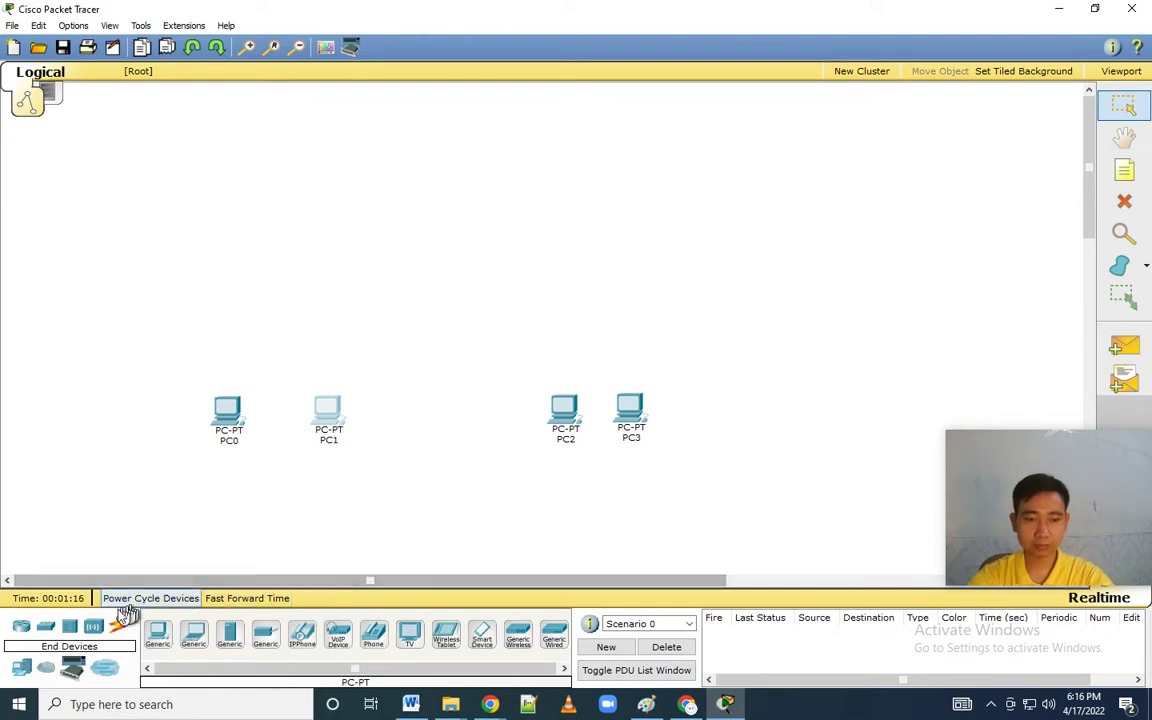
Step: Add a 2950-24 switch centred above the row of PCs
click(45, 628)
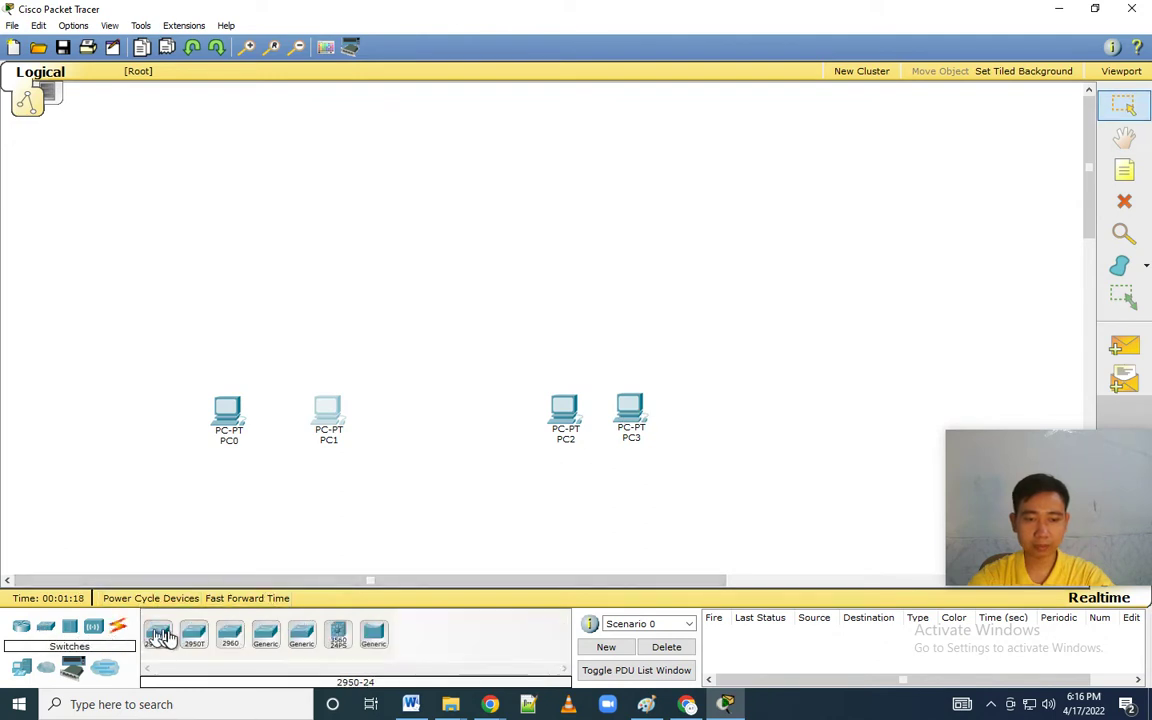
click(158, 632)
click(449, 260)
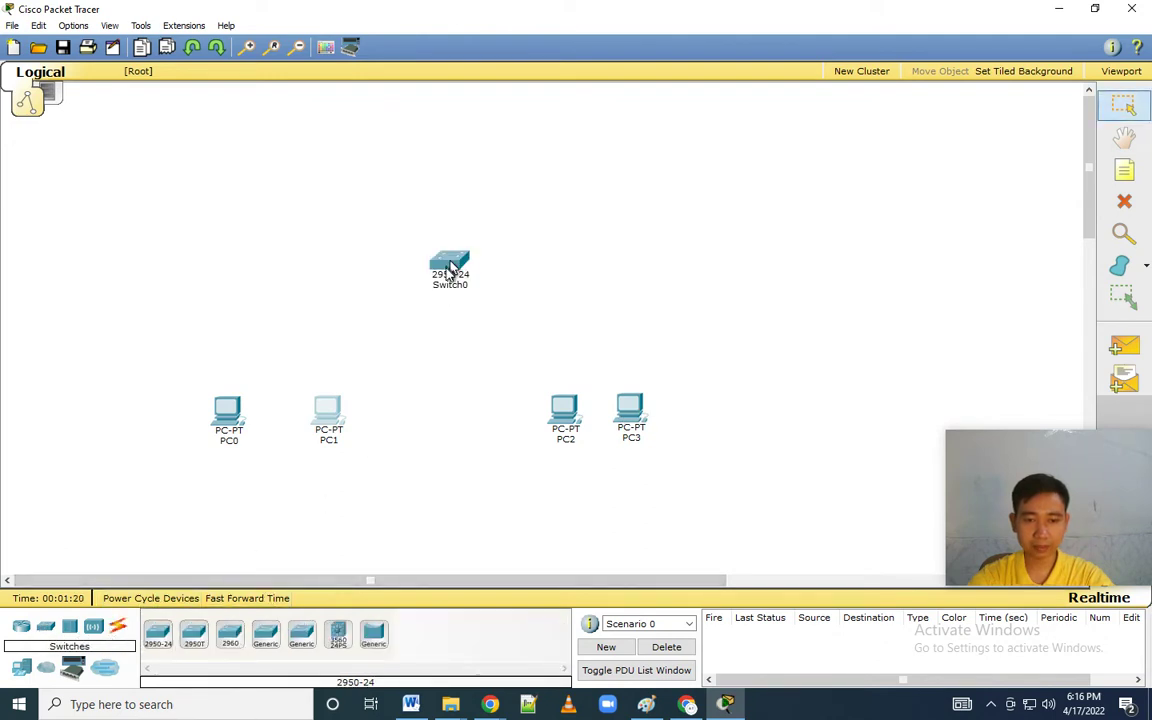
Step: Connect PC0 and PC1 to the switch using automatically chosen connection types
click(117, 626)
click(155, 636)
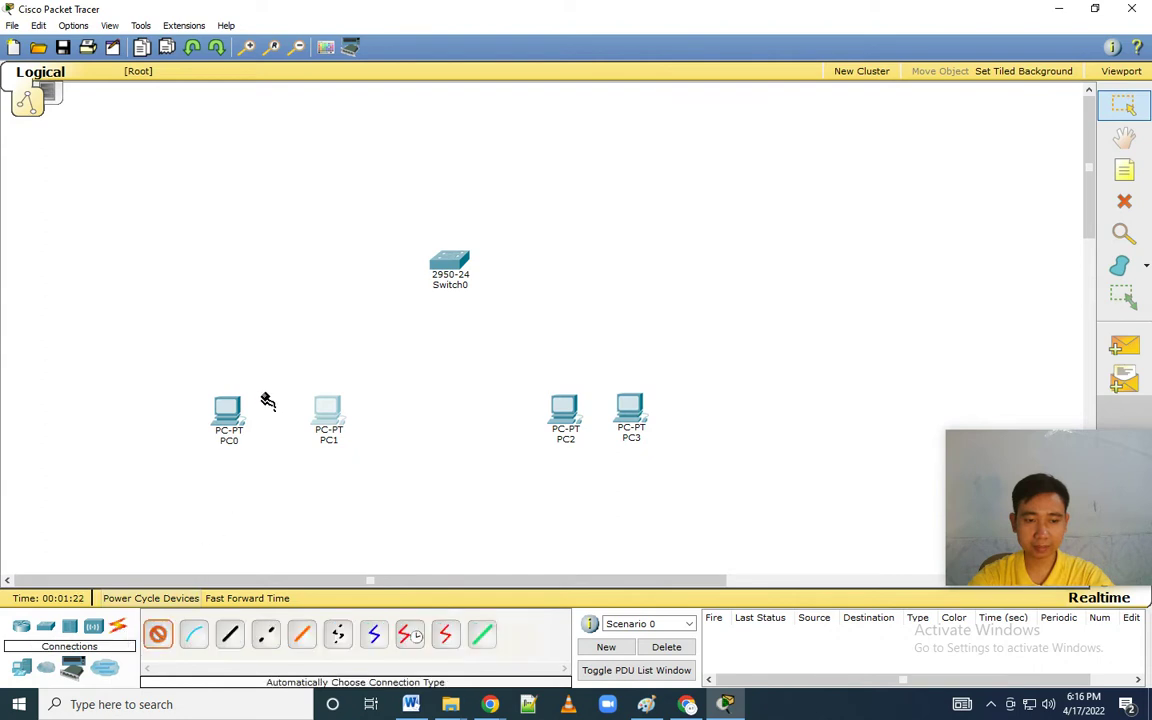
click(232, 410)
click(445, 275)
click(158, 633)
click(327, 415)
click(455, 262)
Step: Connect PC2 and PC3 to the switch using automatically chosen connection types
click(158, 633)
click(556, 410)
click(463, 279)
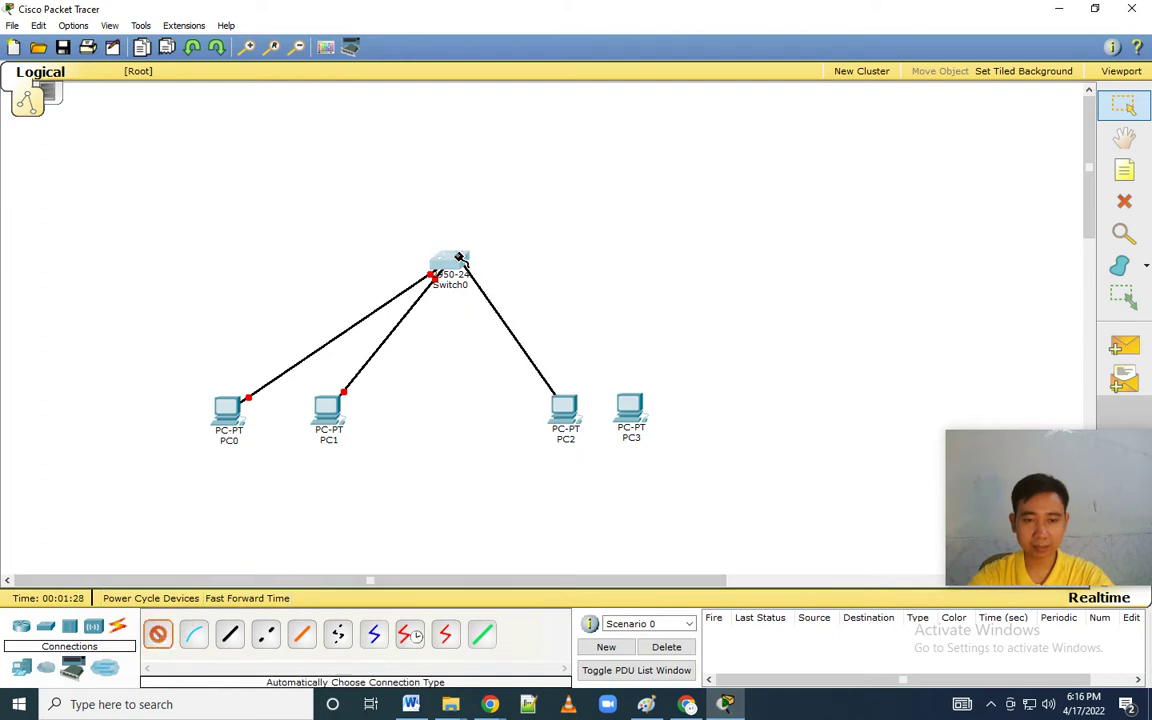
click(158, 633)
click(628, 405)
click(450, 265)
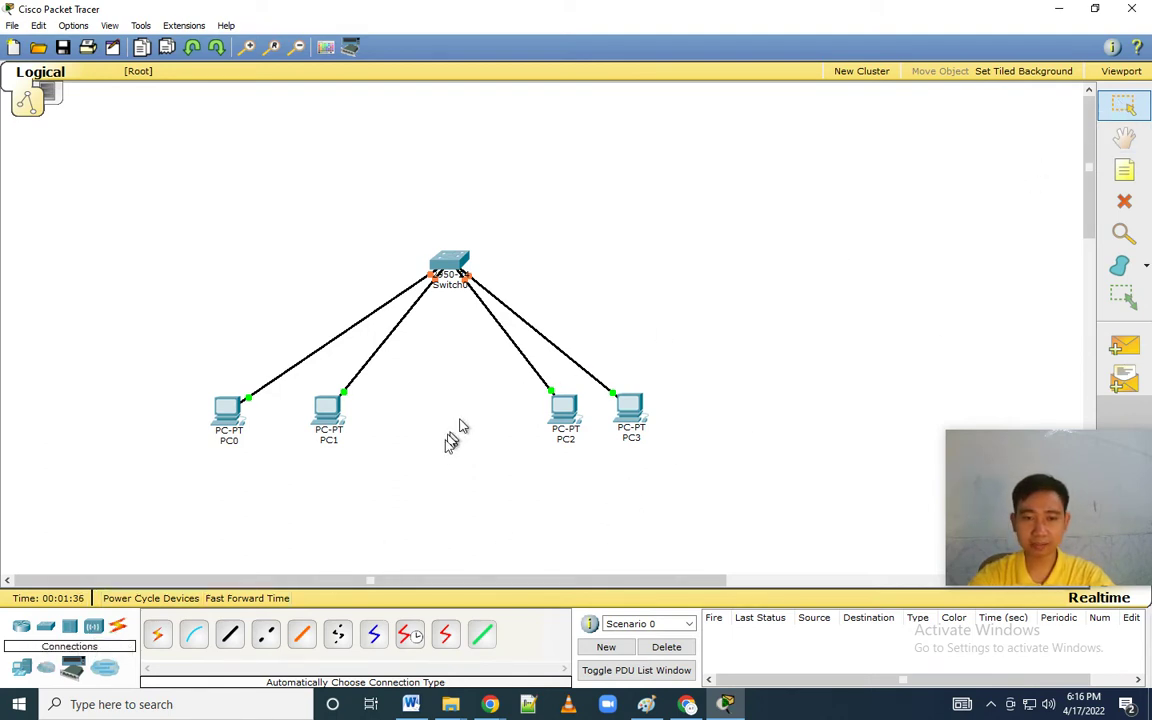
Step: Add a note reading 192.168.1.0 and position it centrally below the PCs
click(1124, 170)
click(409, 490)
text(192.168.1.0)
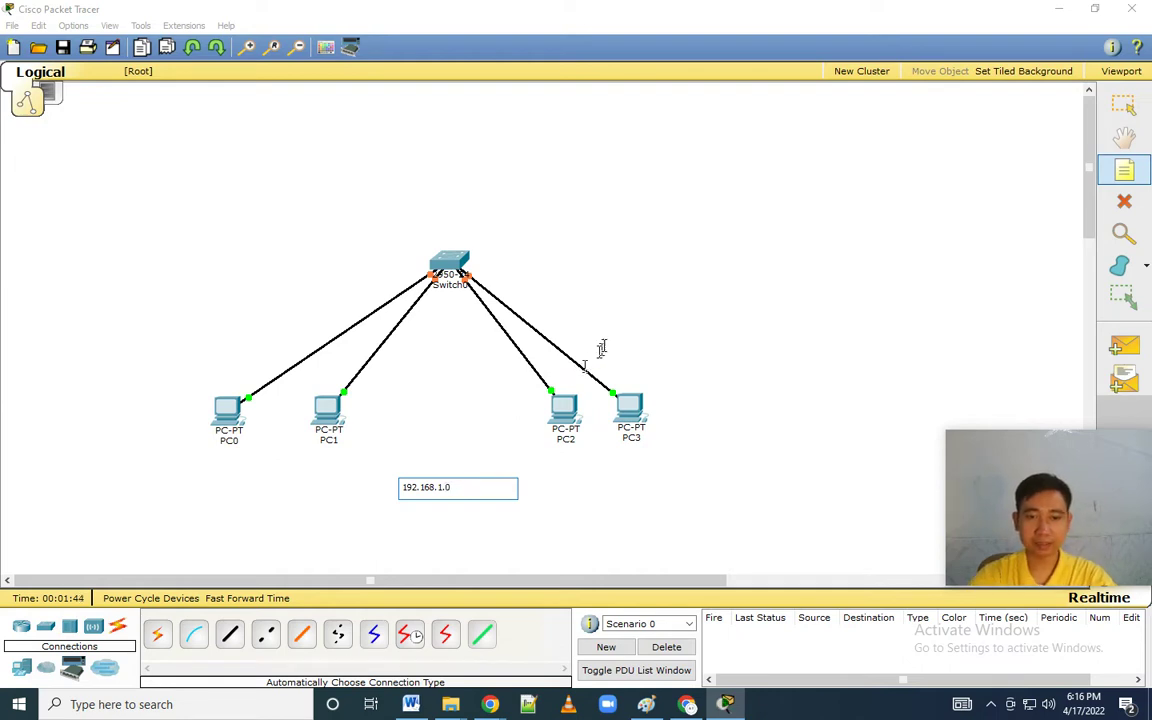
key(Escape)
drag(428, 492, 449, 482)
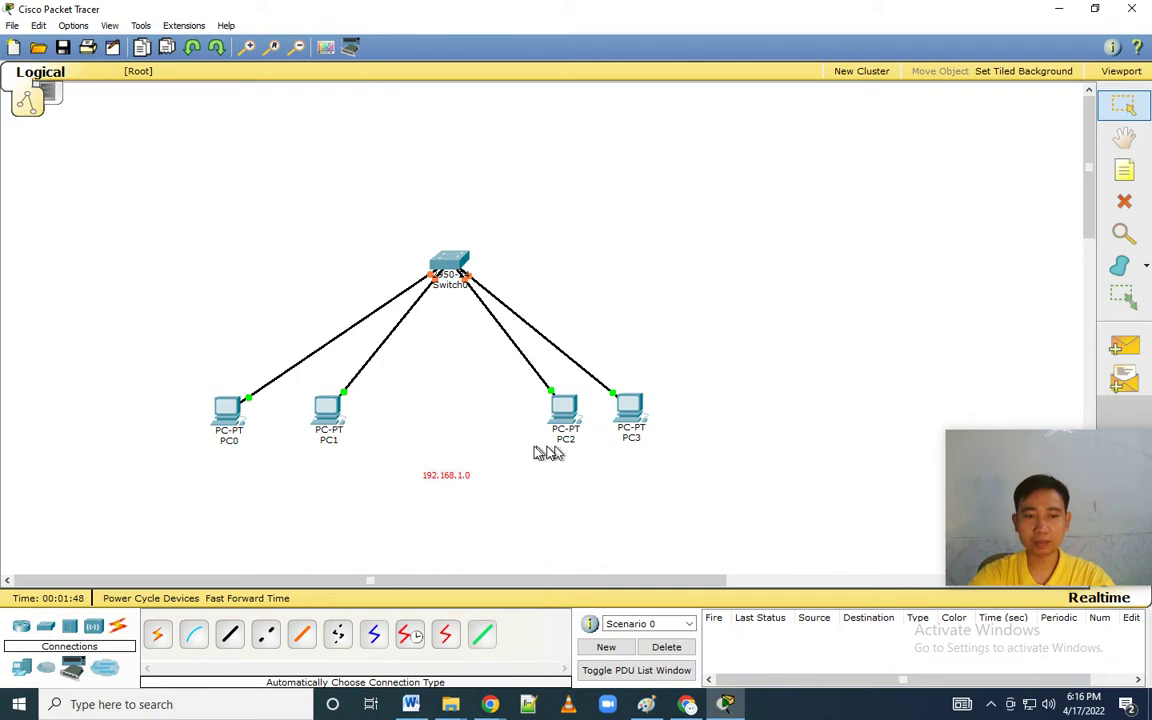
Step: Configure PC0 with static IP address 192.168.1.1 and subnet mask 255.255.255.0
click(227, 413)
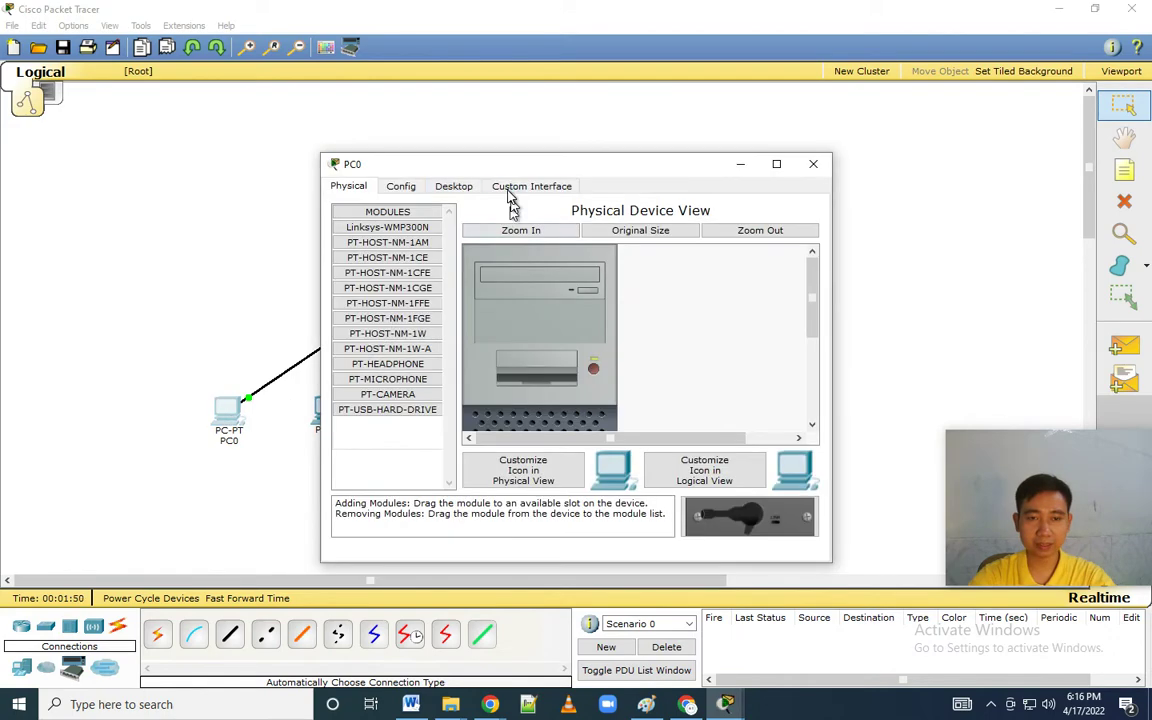
click(460, 187)
click(404, 259)
click(494, 283)
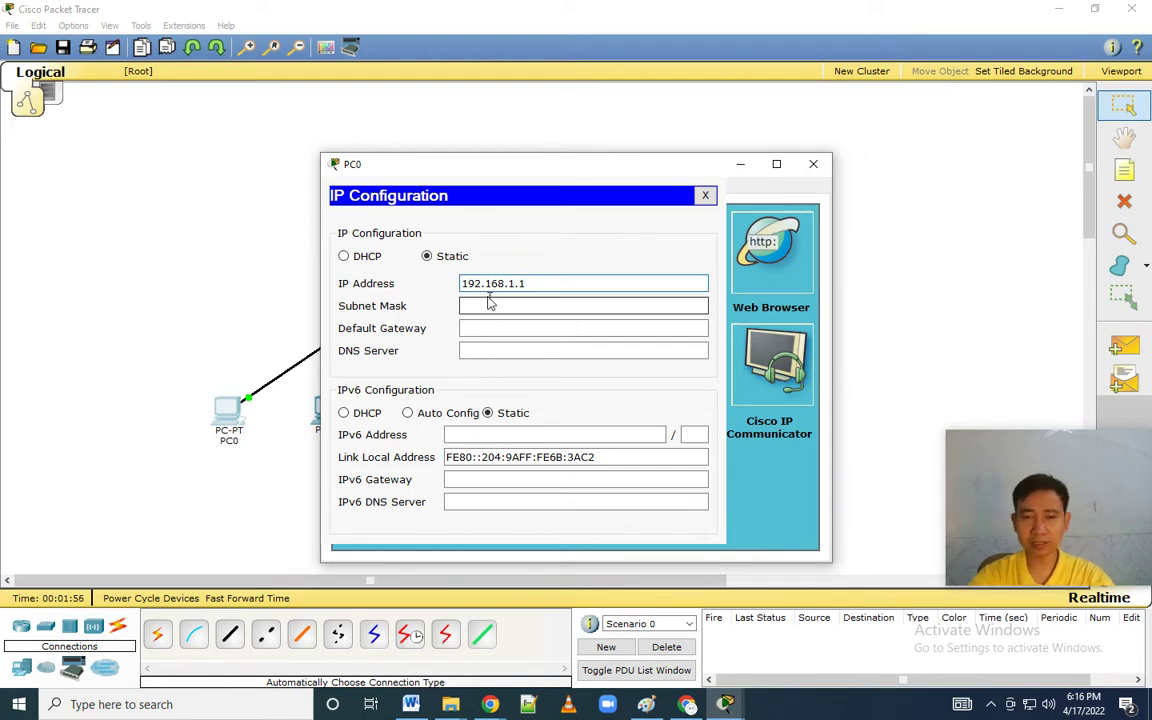
click(520, 303)
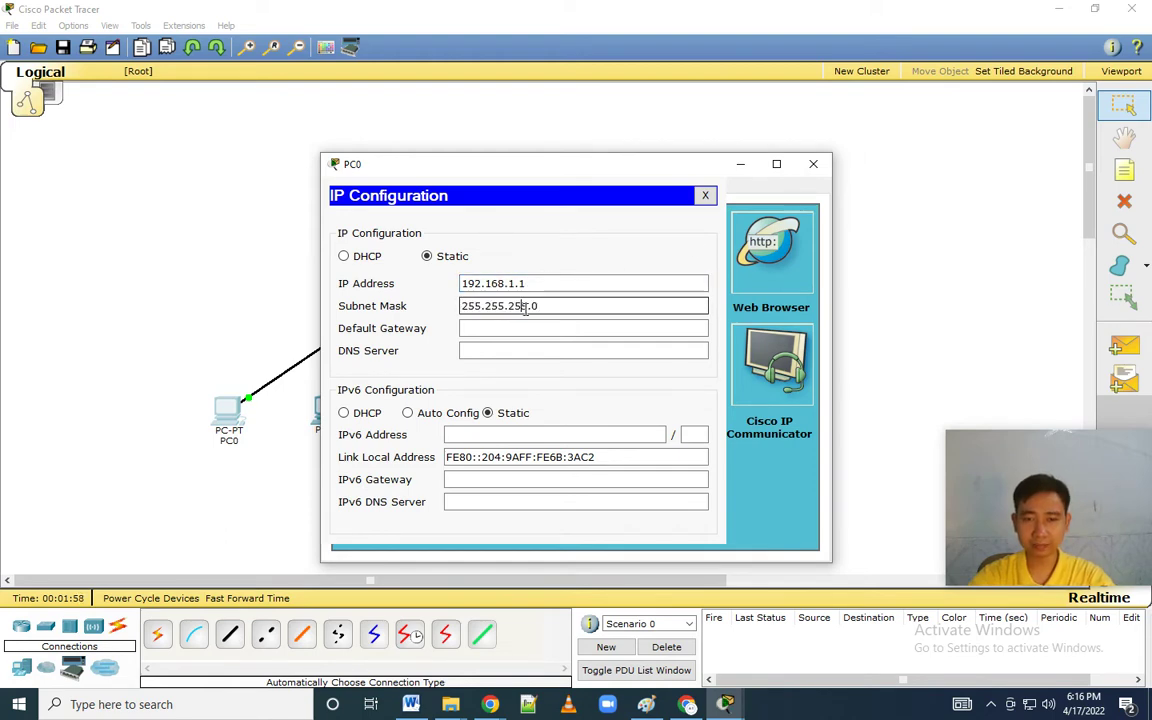
click(813, 163)
Step: Configure PC1 with static IP address 192.168.1.2 and subnet mask 255.255.255.0
click(333, 410)
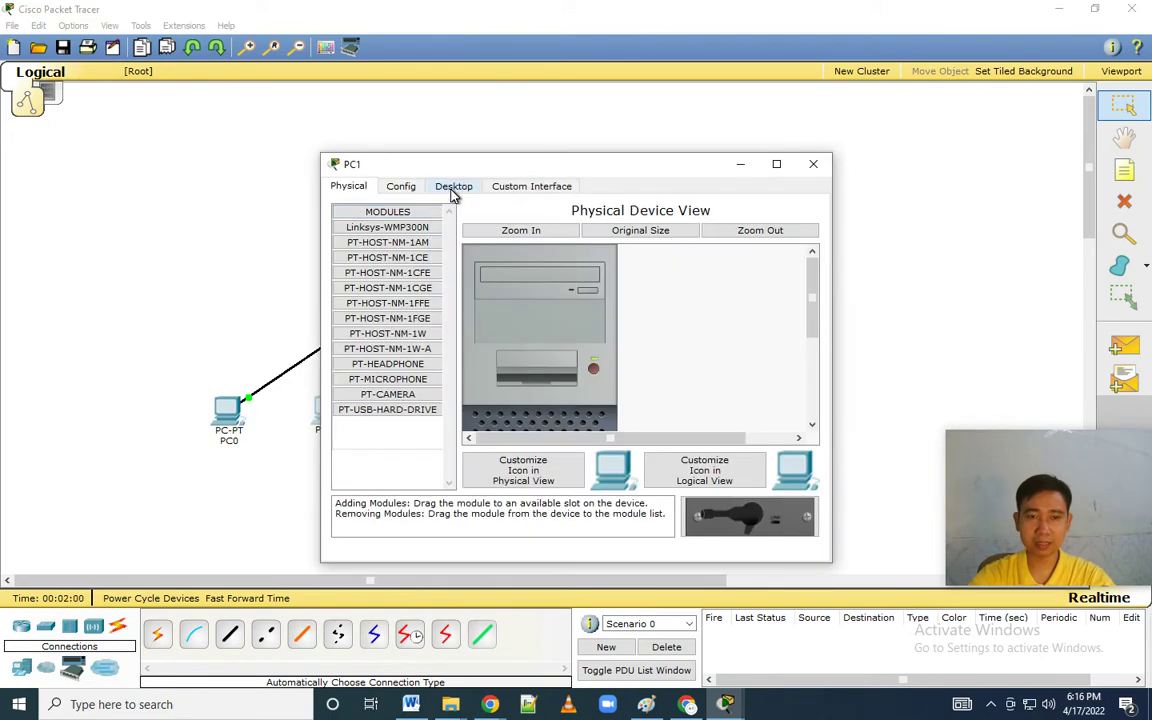
click(451, 190)
click(345, 238)
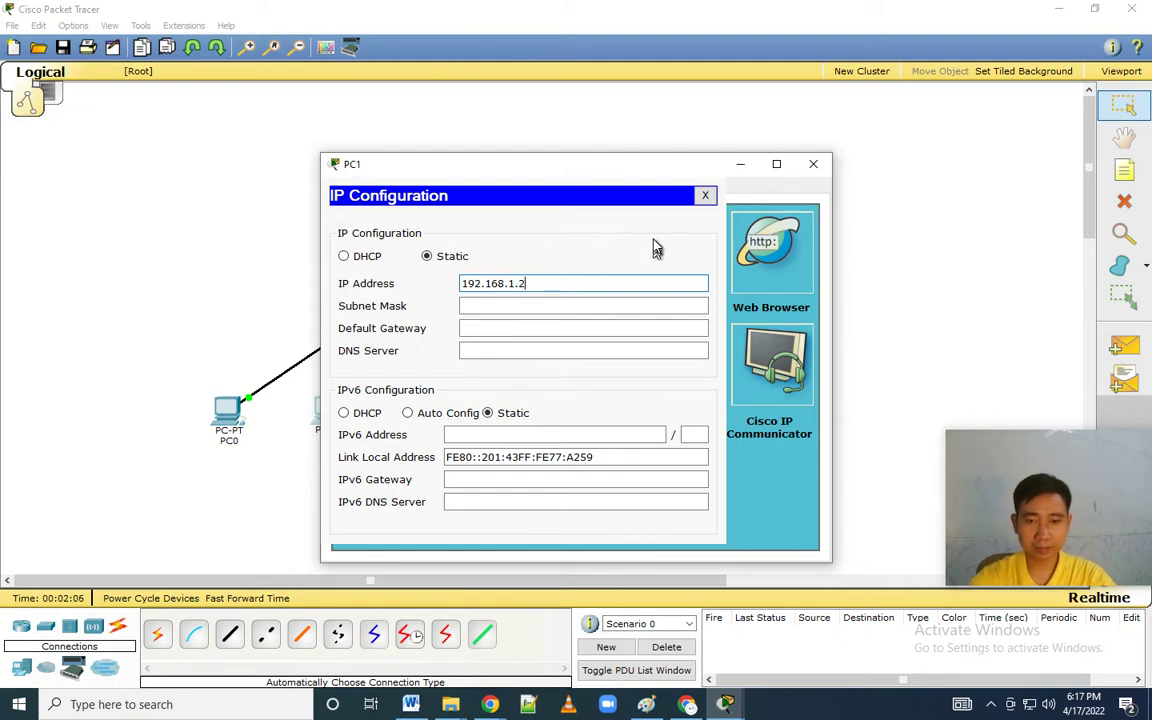
click(545, 305)
text(255.255.255.0)
click(813, 168)
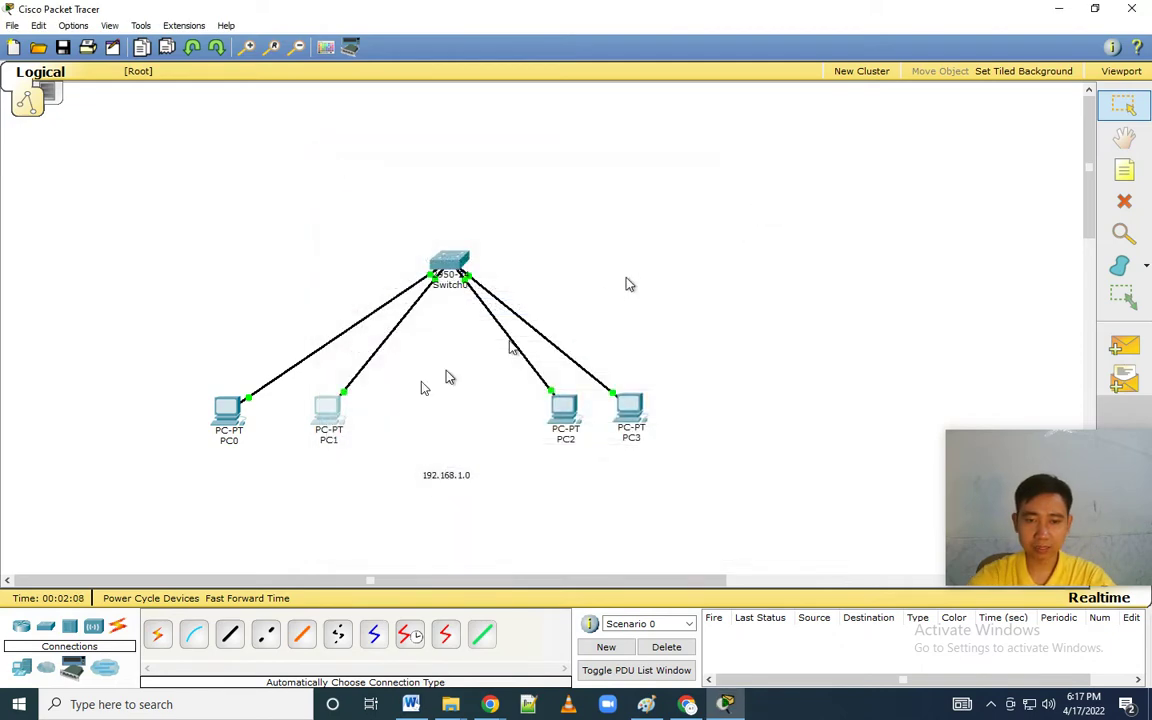
Step: Configure PC2 with static IP address 192.168.1.3 and subnet mask 255.255.255.0
double_click(561, 404)
click(455, 188)
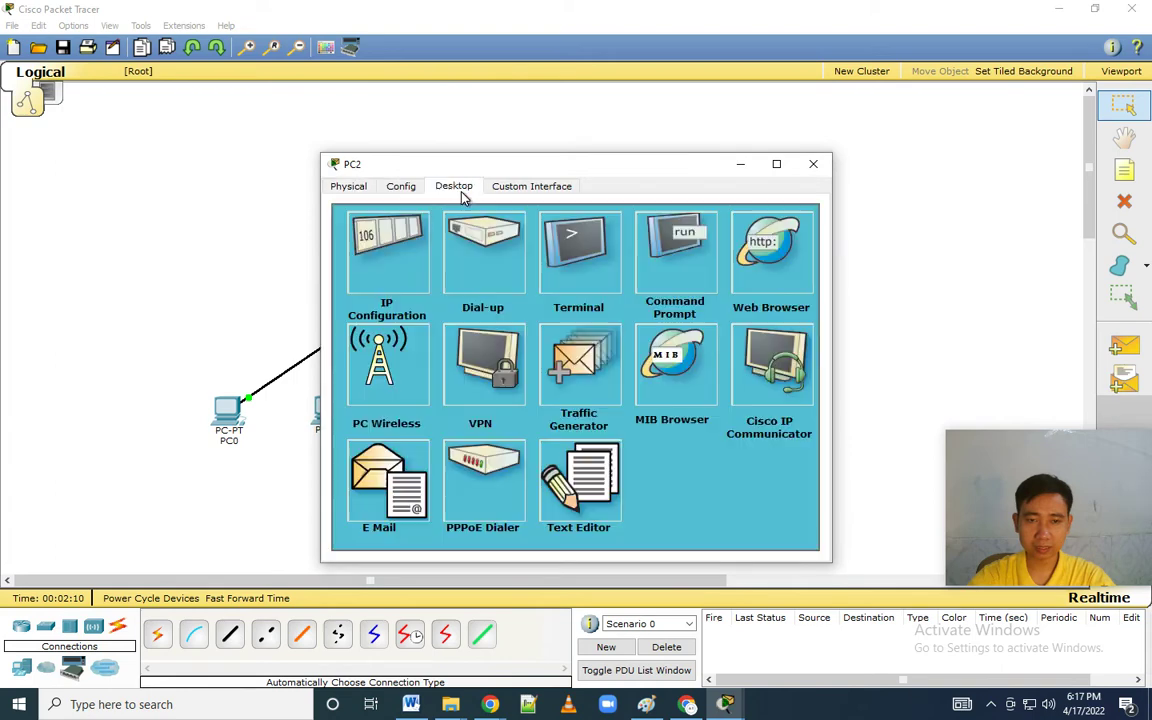
click(386, 273)
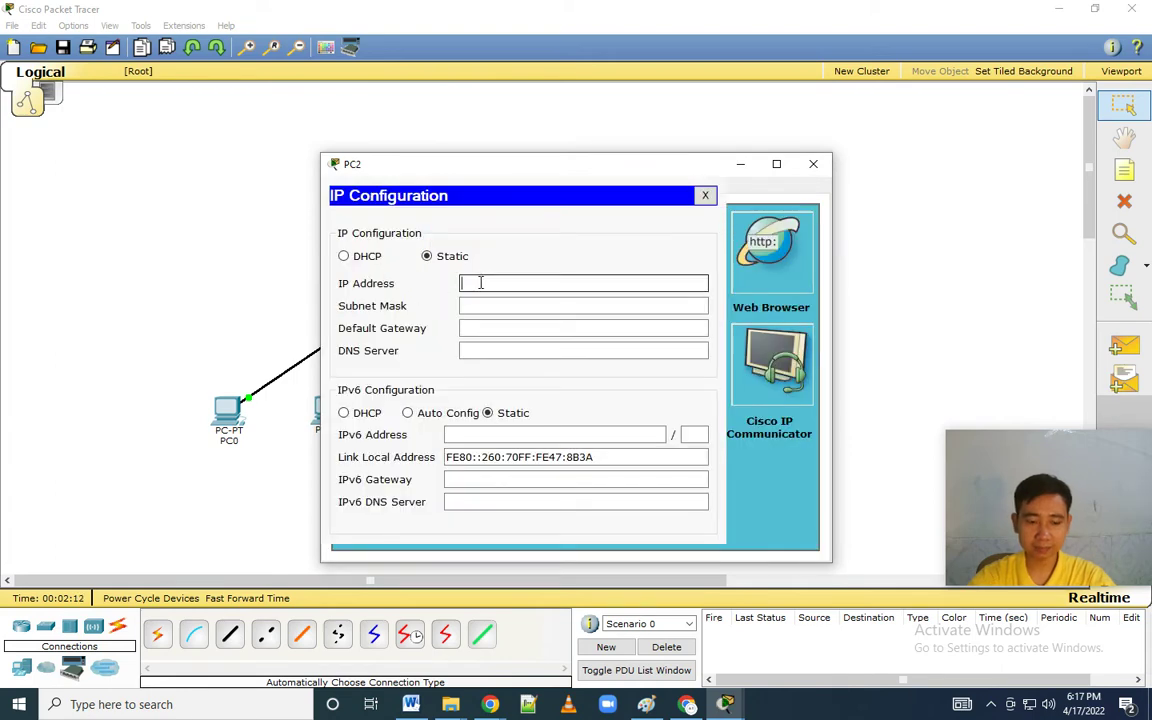
text(192.168.1.1)
key(BackSpace)
text(3)
click(586, 306)
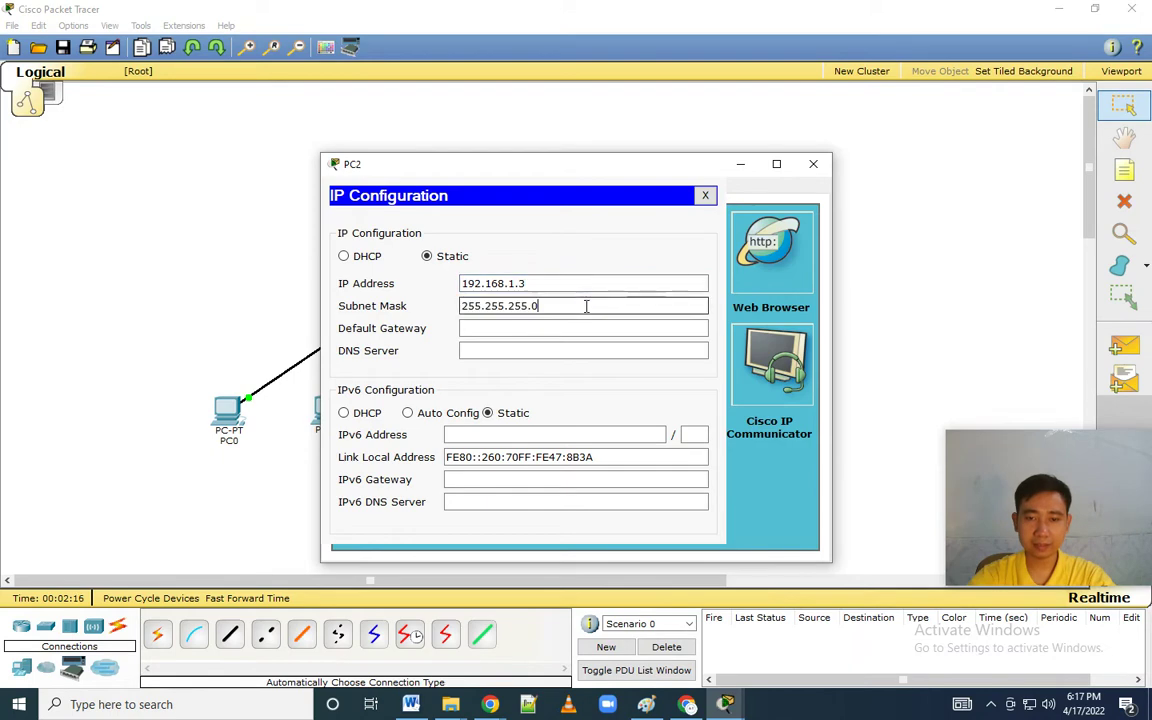
click(813, 164)
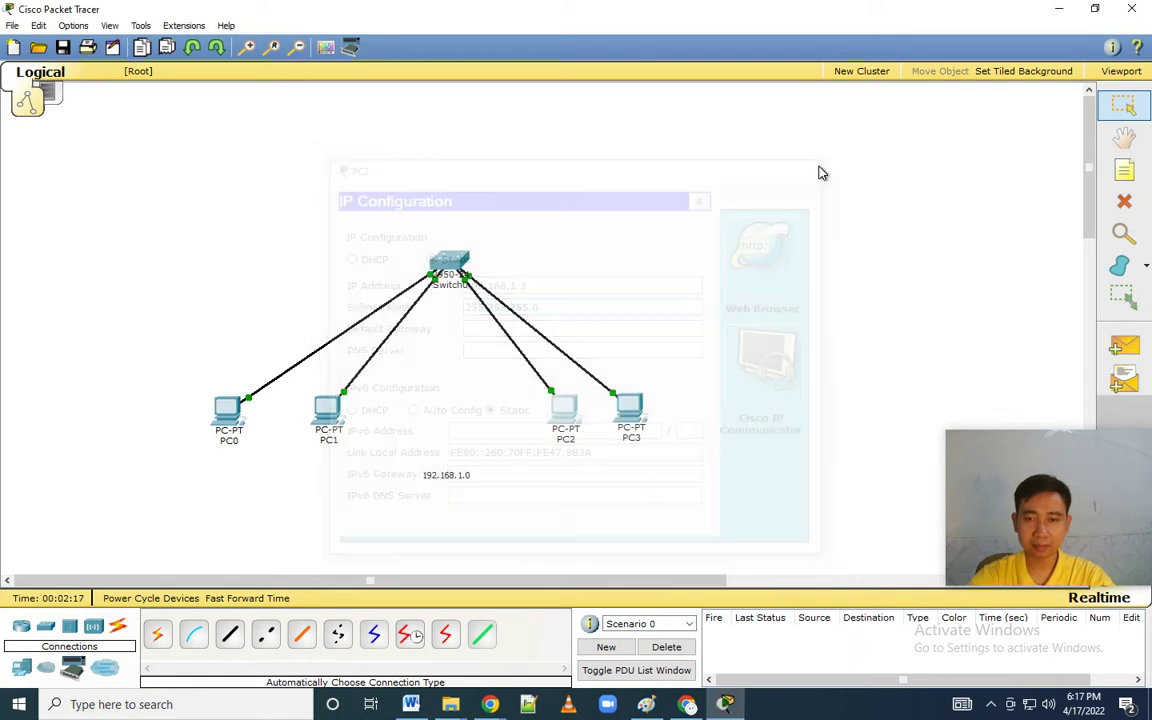
Step: Configure PC3 with static IP address 192.168.1.14
click(630, 410)
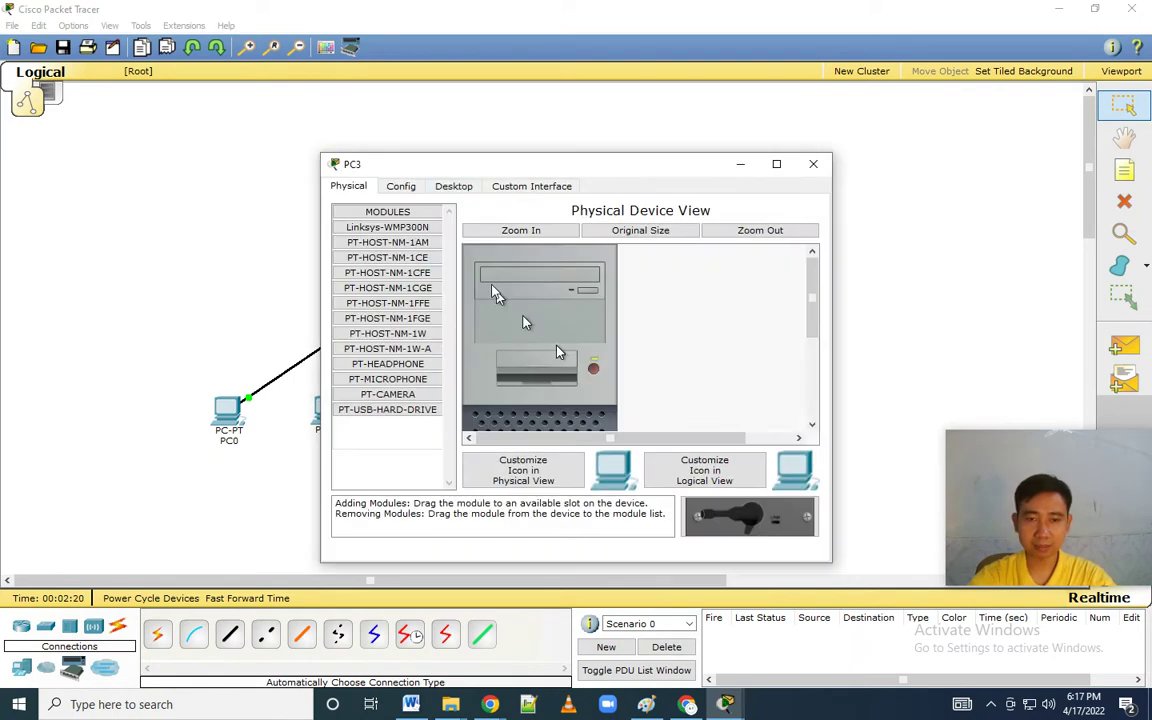
click(465, 188)
click(405, 266)
click(504, 281)
text(192.168.1.14)
click(813, 164)
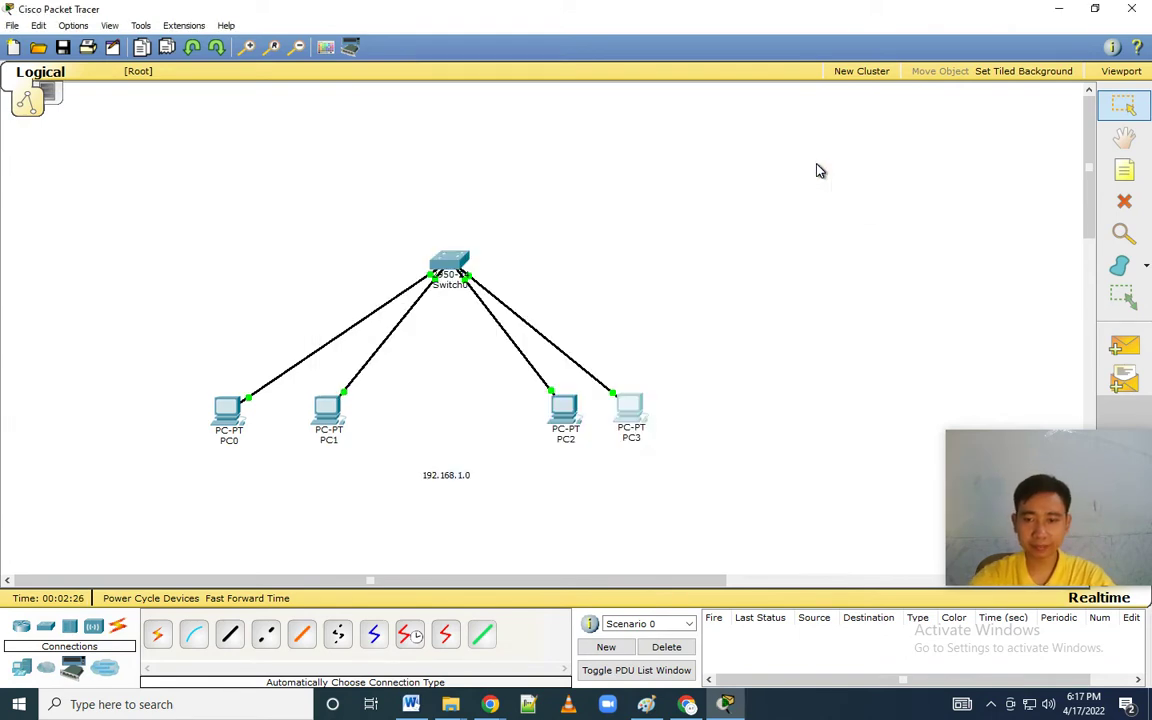
click(230, 410)
click(328, 418)
click(564, 413)
click(640, 415)
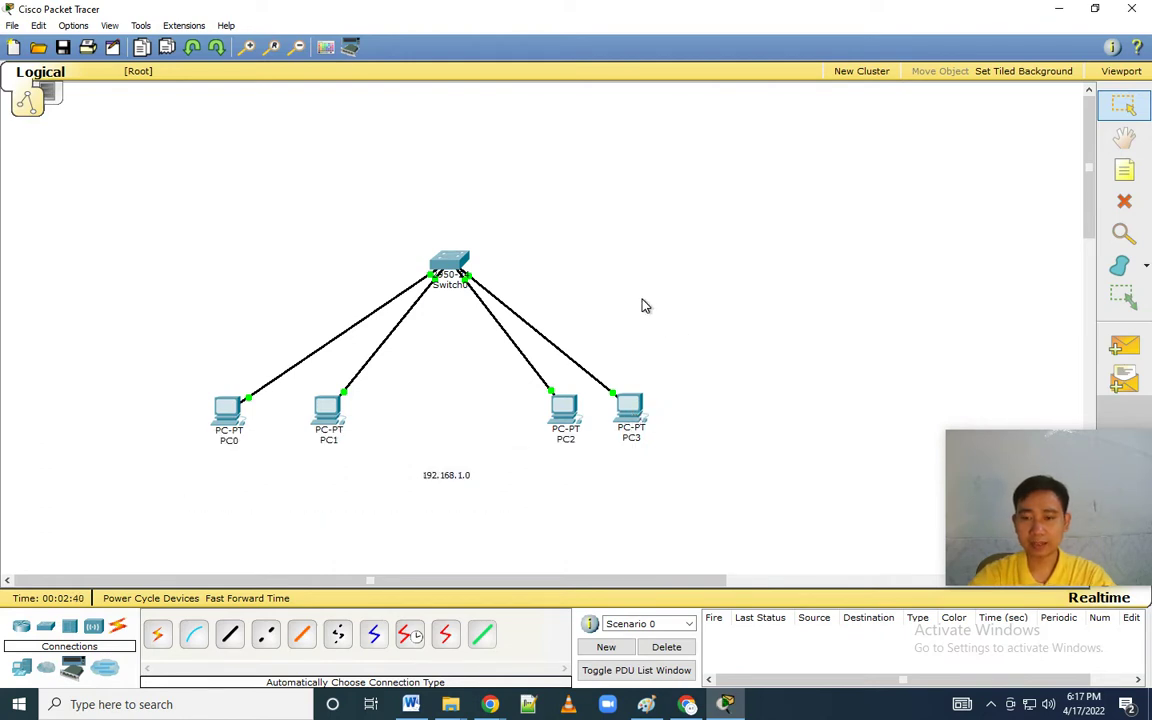
Step: Test connectivity with simple PDUs from PC0 to PC1, PC3 to PC2 and PC3 to PC1, and delete the test scenario
click(1124, 345)
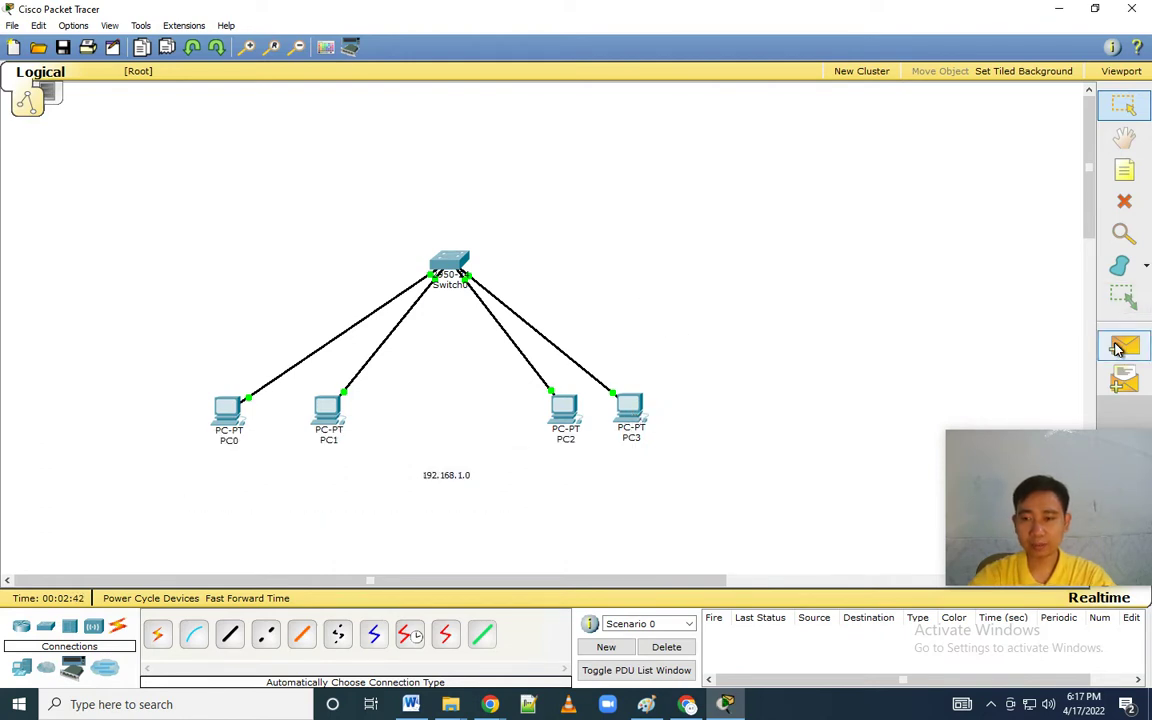
click(228, 412)
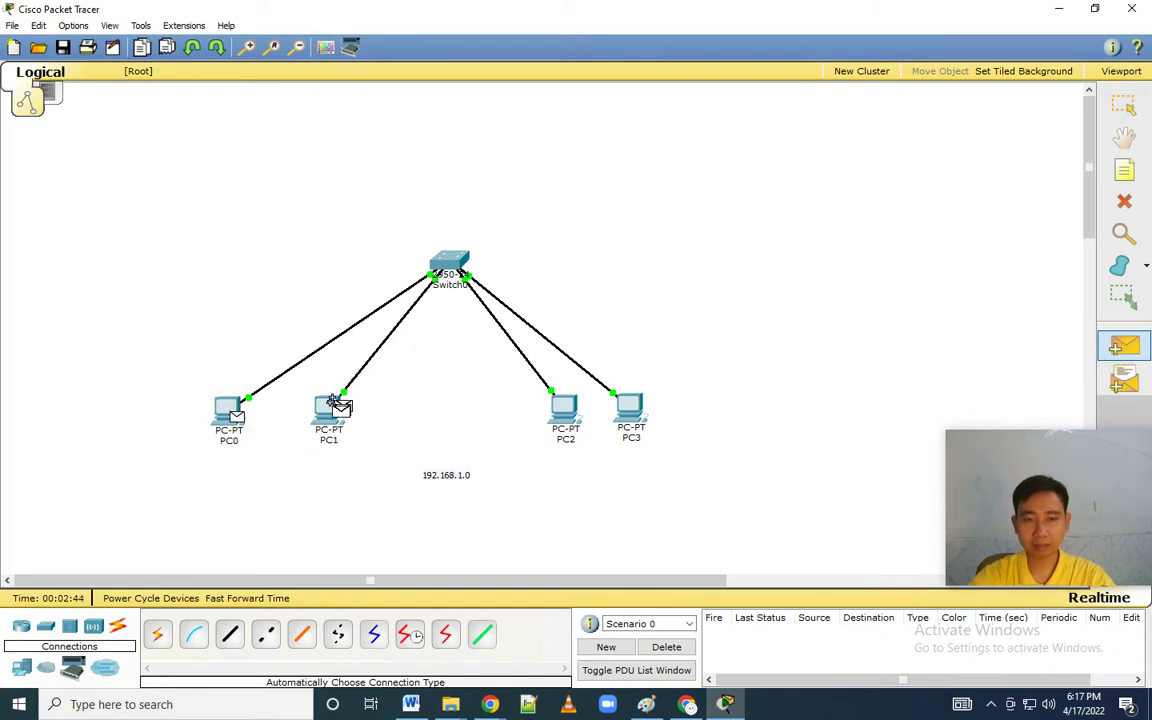
click(330, 405)
click(1123, 352)
click(628, 408)
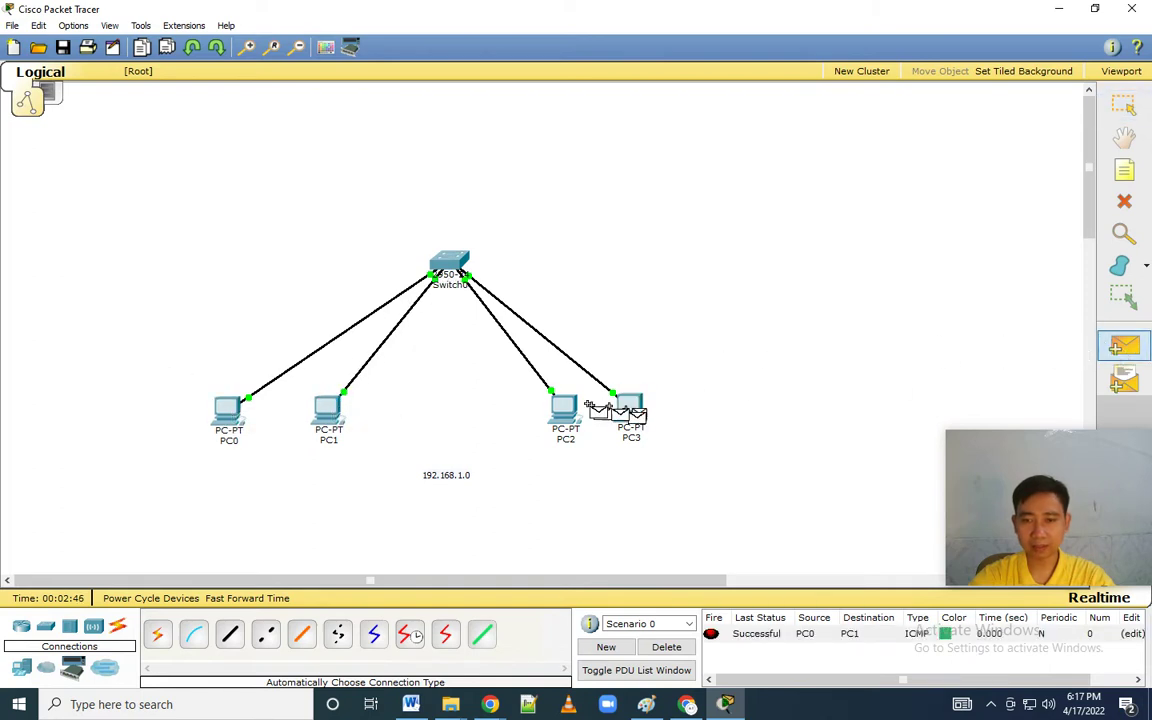
click(565, 408)
click(1124, 345)
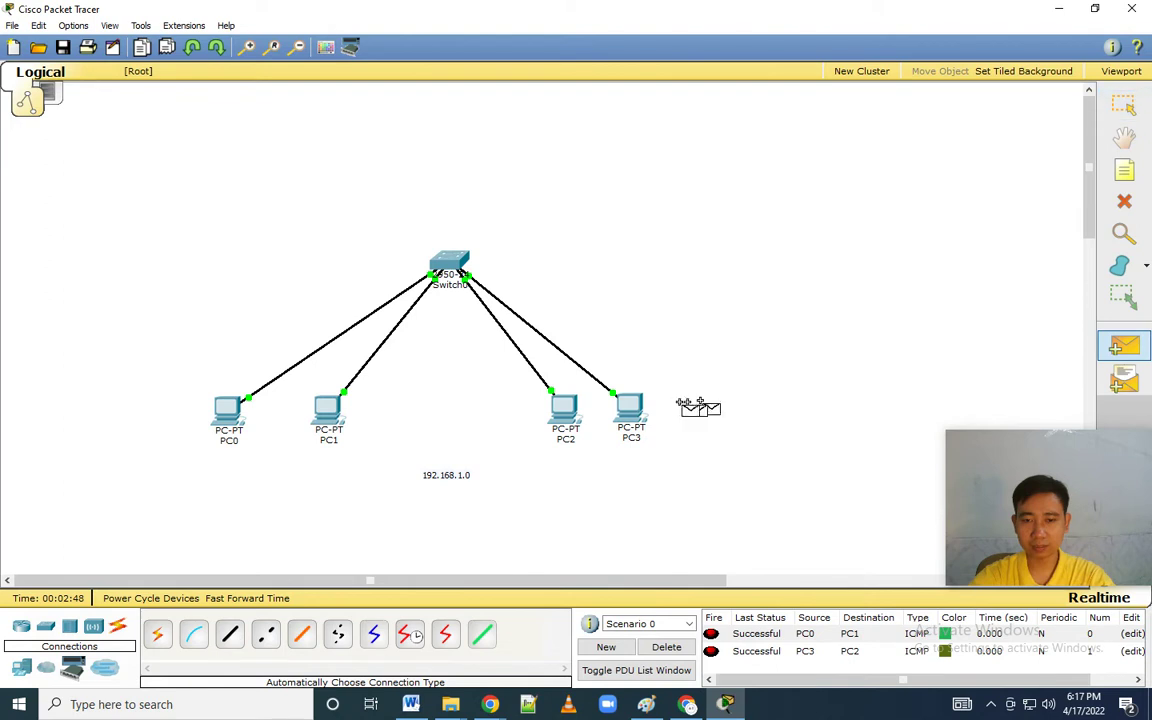
click(632, 408)
click(333, 410)
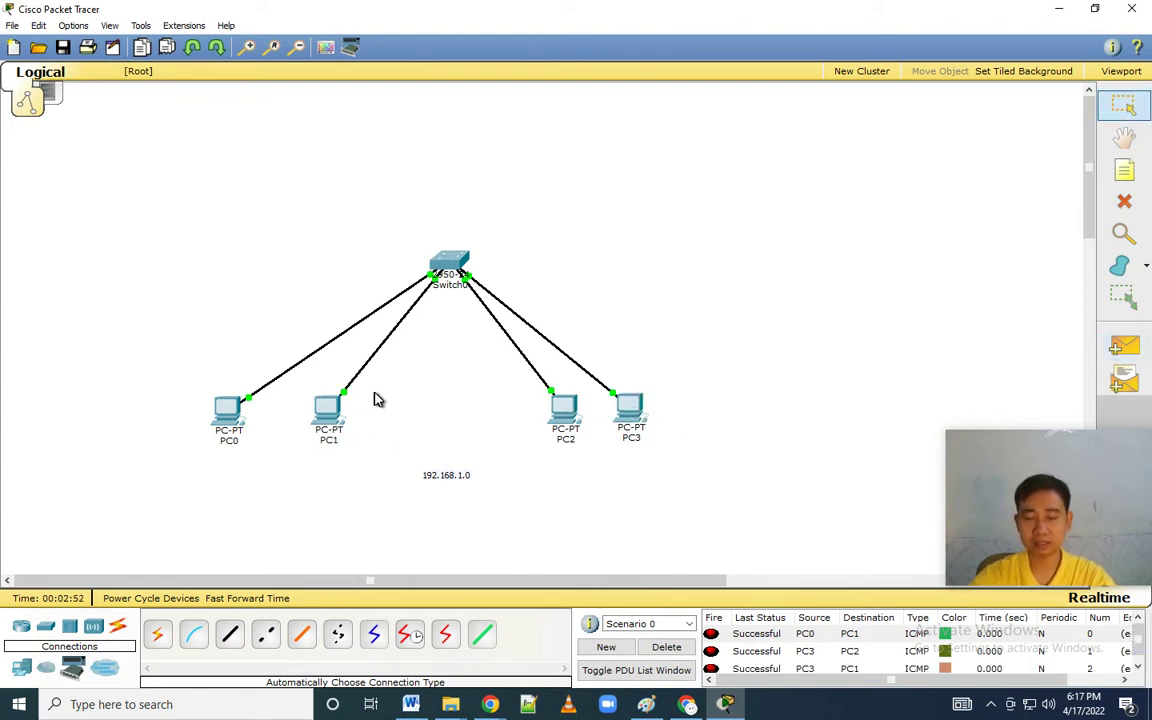
click(666, 647)
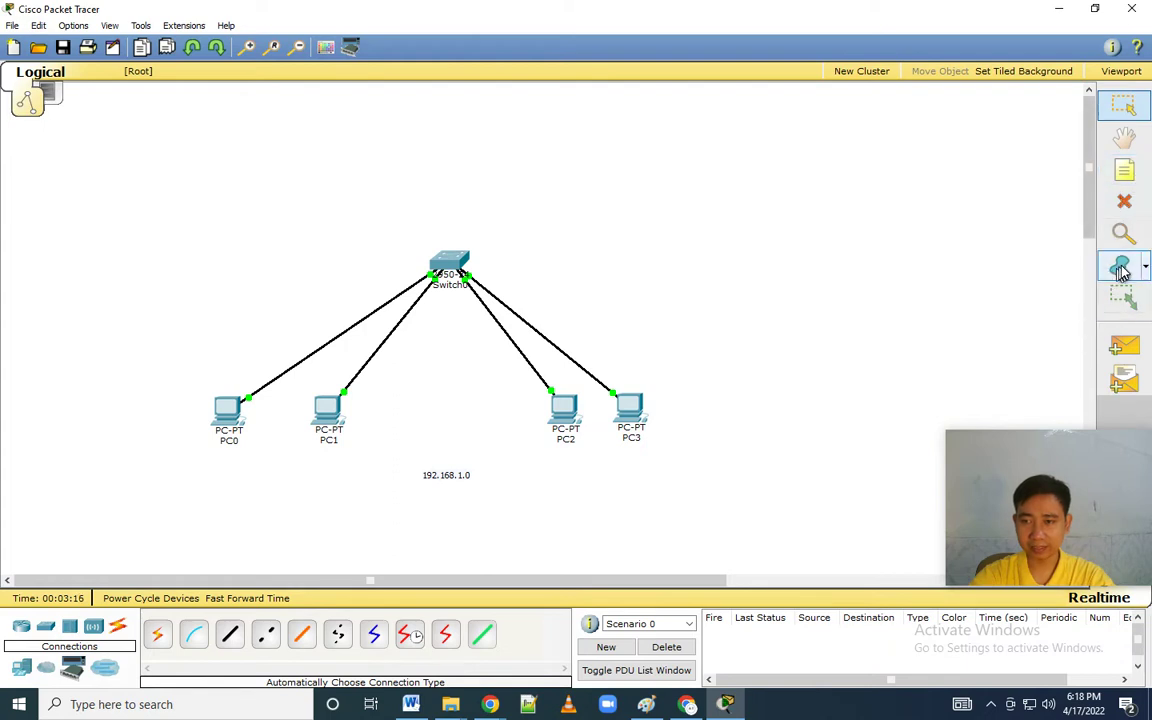
Step: Draw an outlined, unfilled rectangle enclosing the four PCs and the 192.168.1.0 note
click(1147, 270)
click(980, 268)
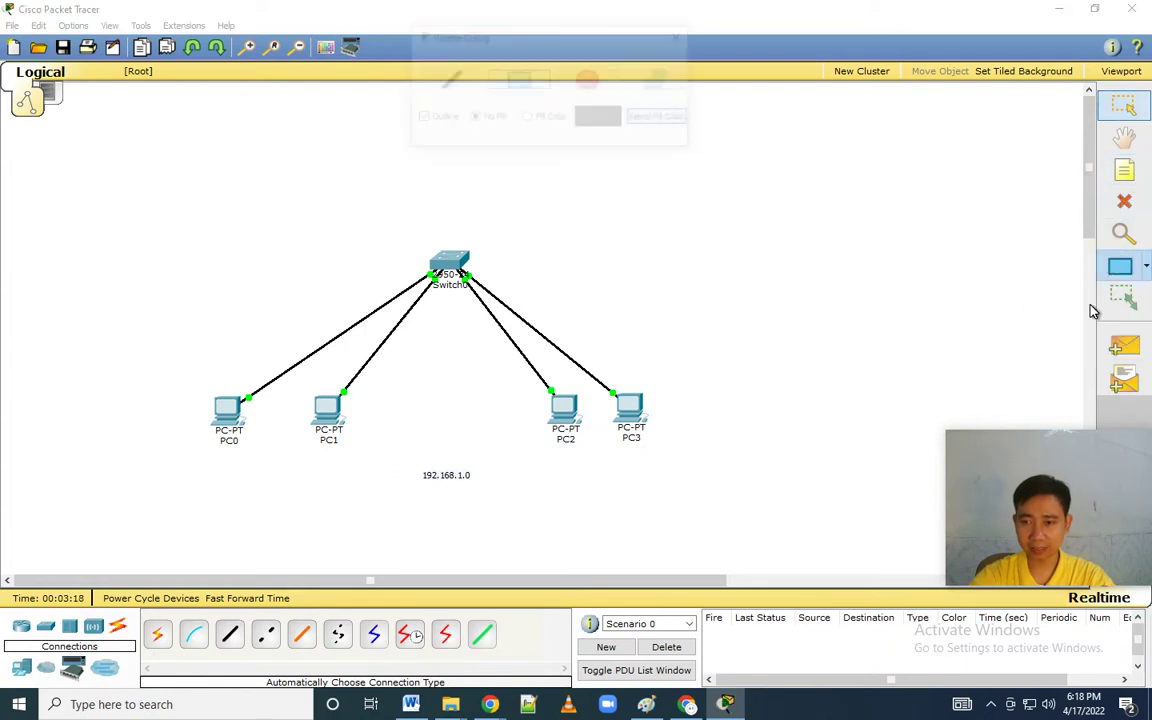
drag(165, 318, 729, 528)
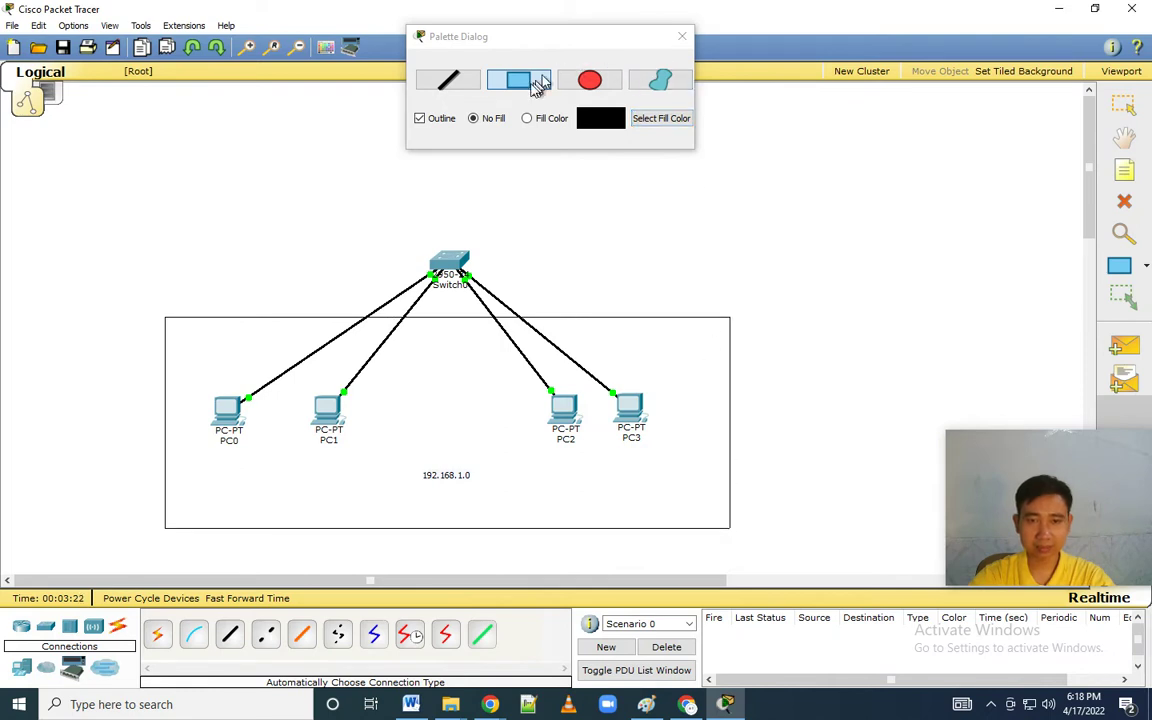
Step: Try to draw a rectangle filled with olive grey over the outlined area around the four PCs
click(605, 121)
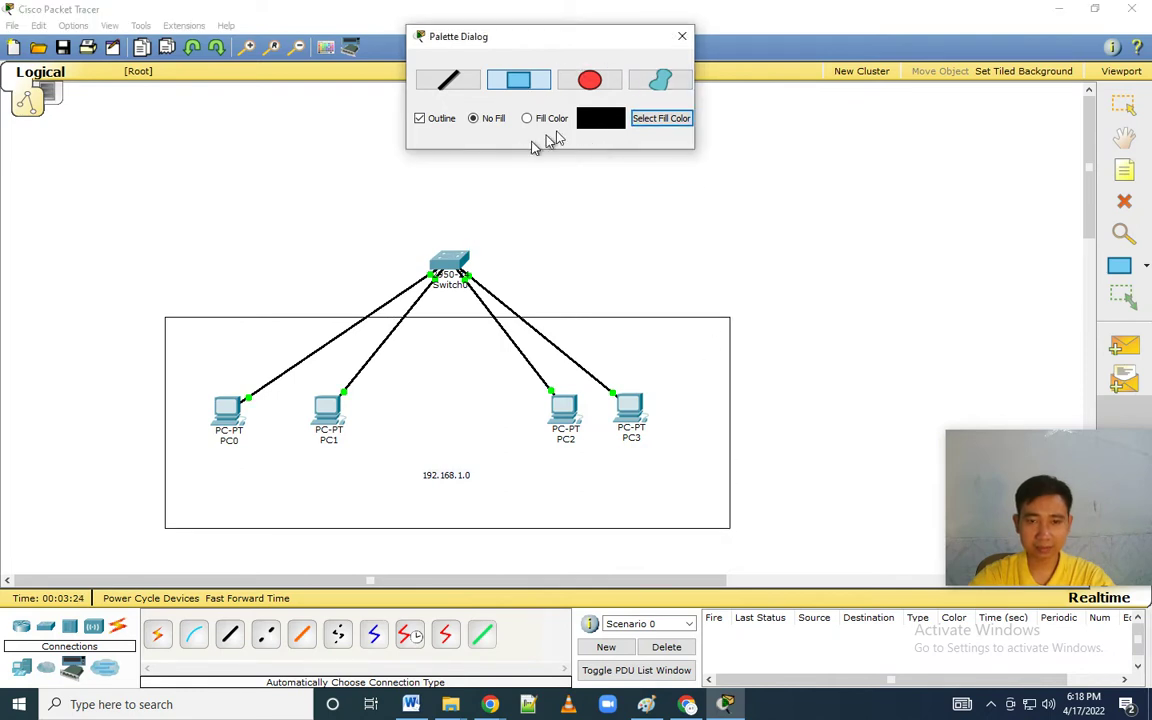
click(641, 120)
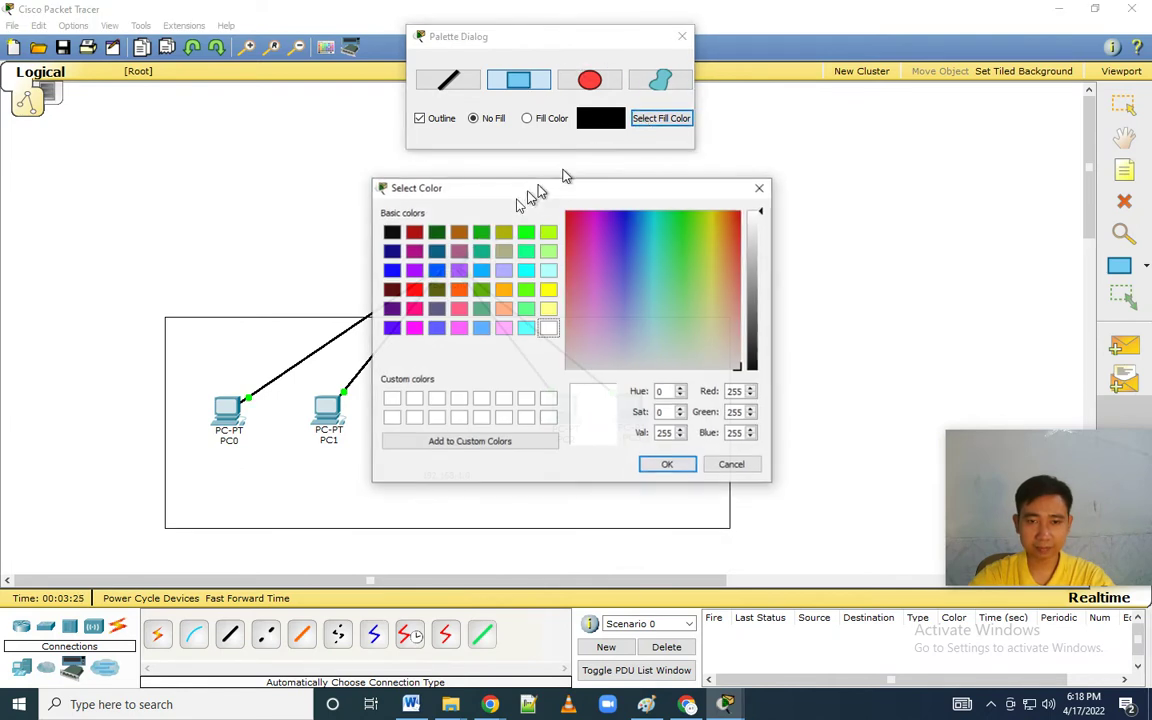
click(501, 252)
click(664, 465)
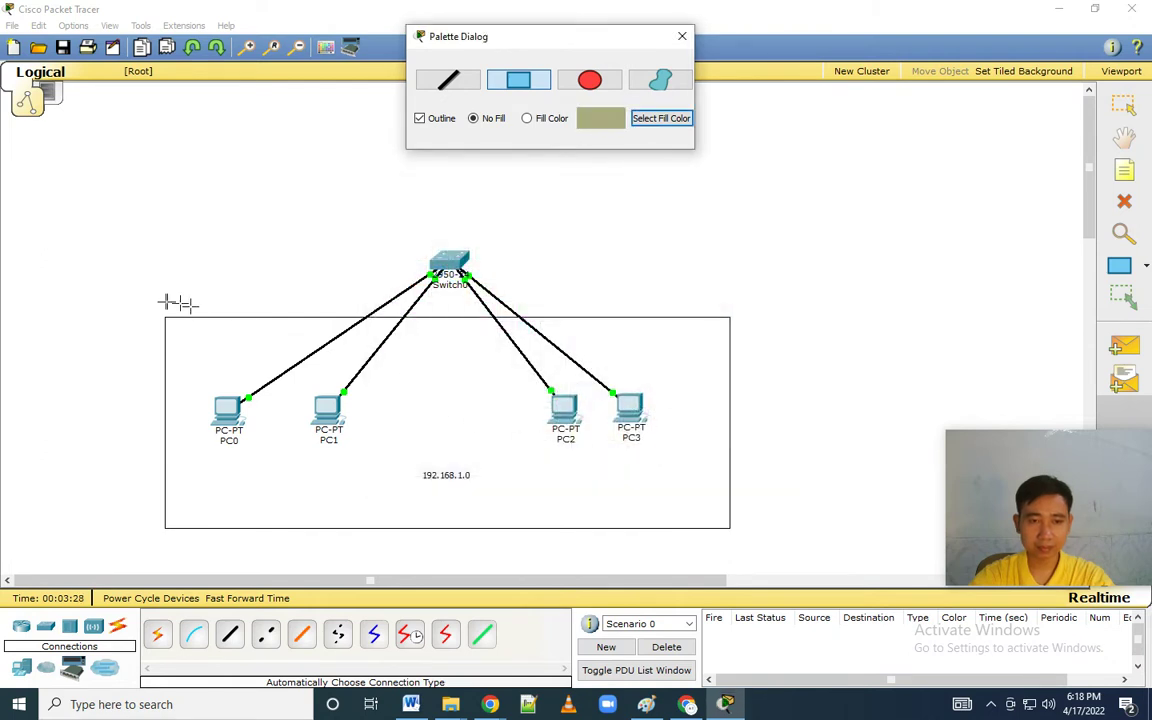
drag(165, 317, 730, 529)
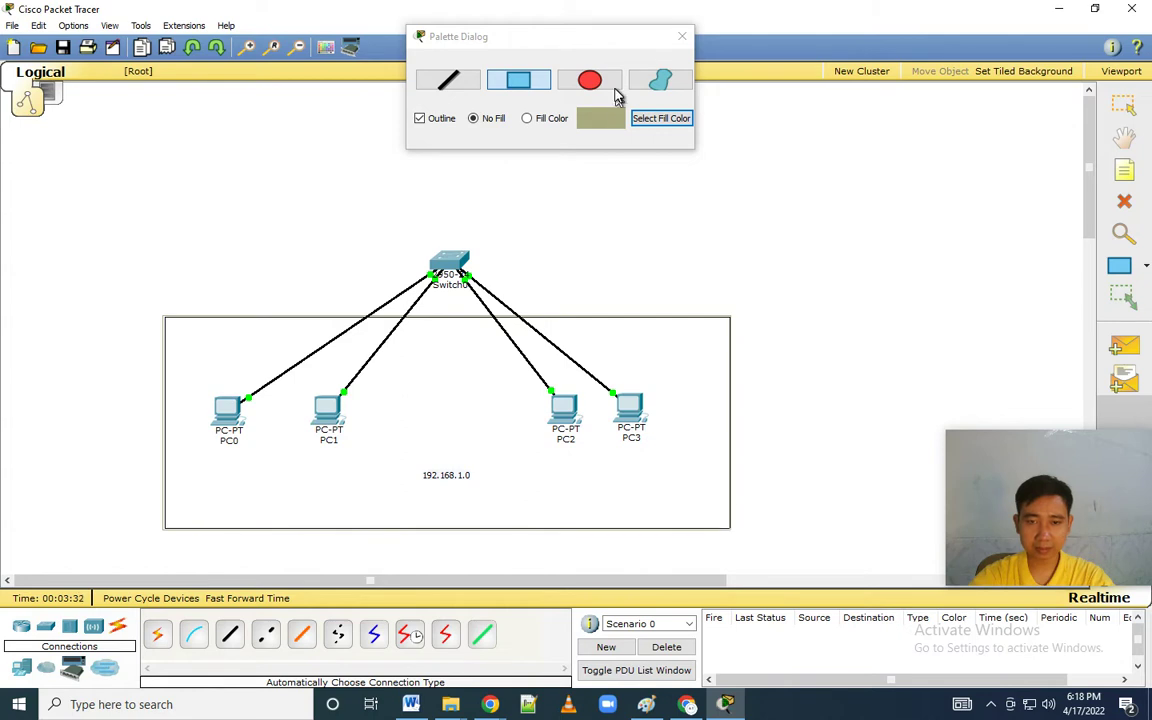
Step: Enable colour fill, choose light green (170, 255, 127), and draw a filled rectangle enclosing all four PCs and the 192.168.1.0 note
click(557, 118)
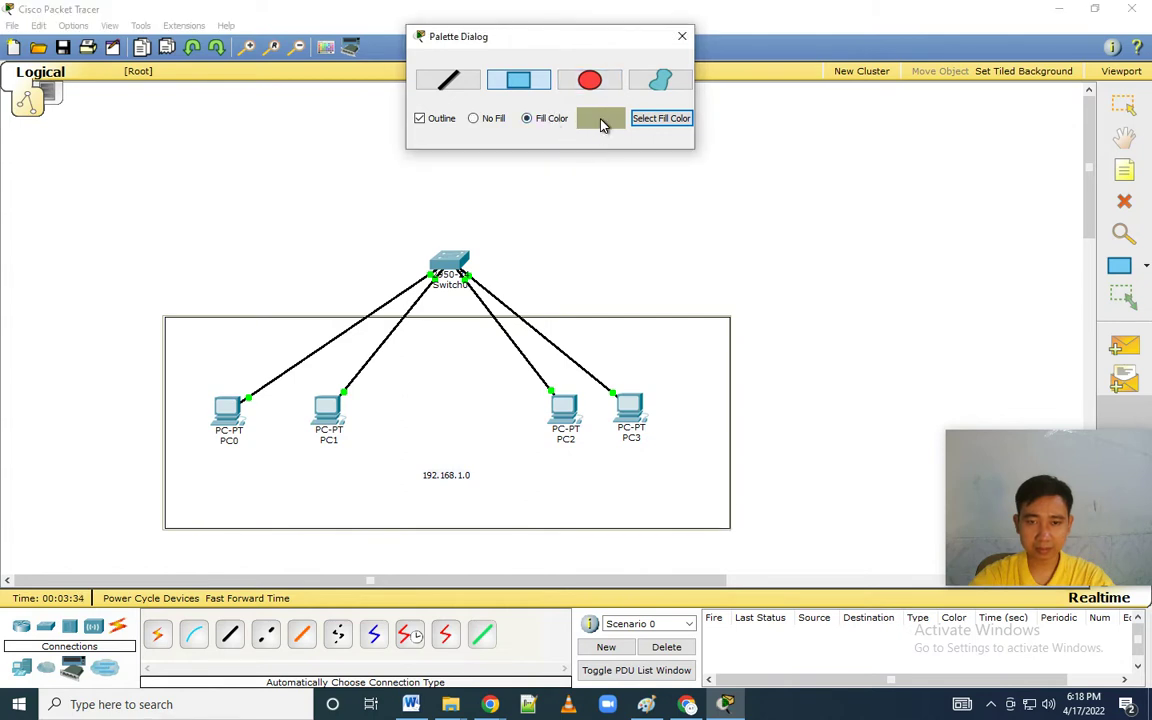
click(645, 118)
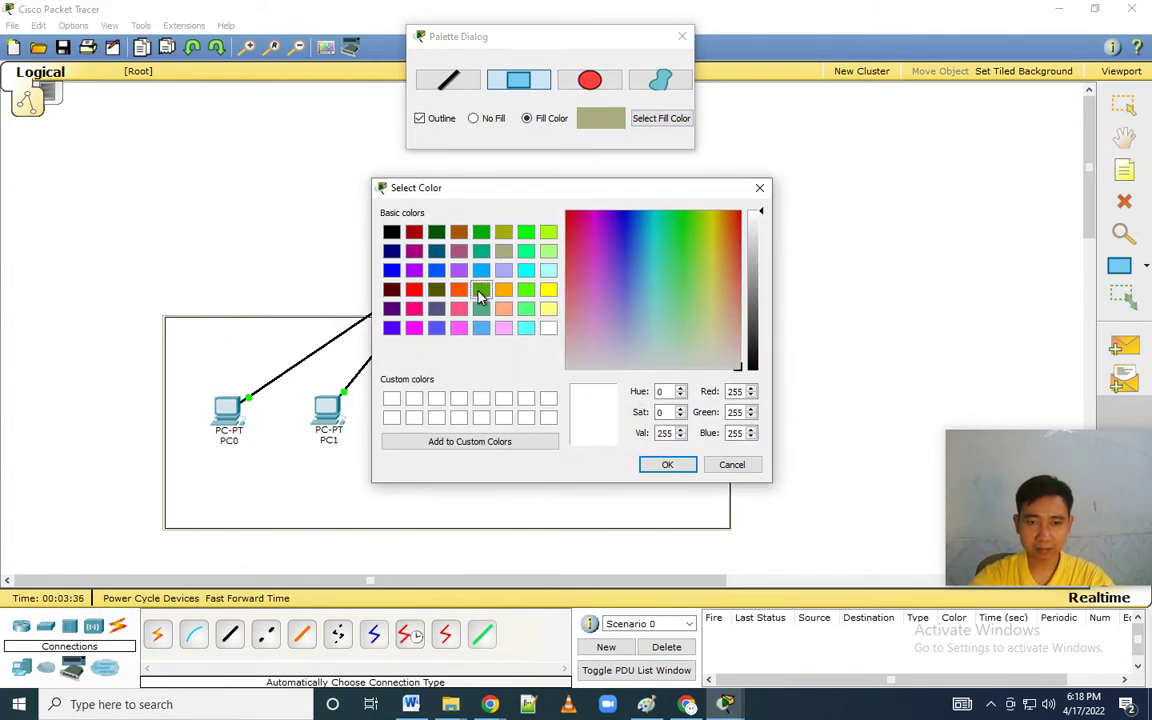
click(480, 292)
click(527, 291)
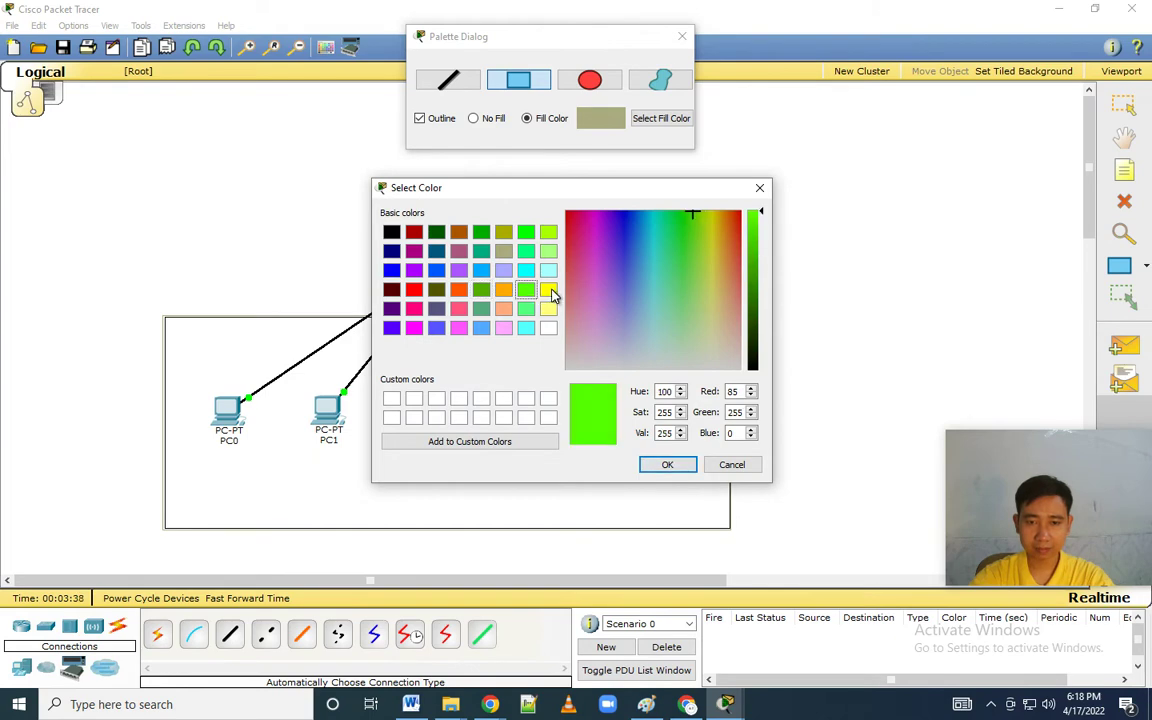
click(549, 291)
click(548, 250)
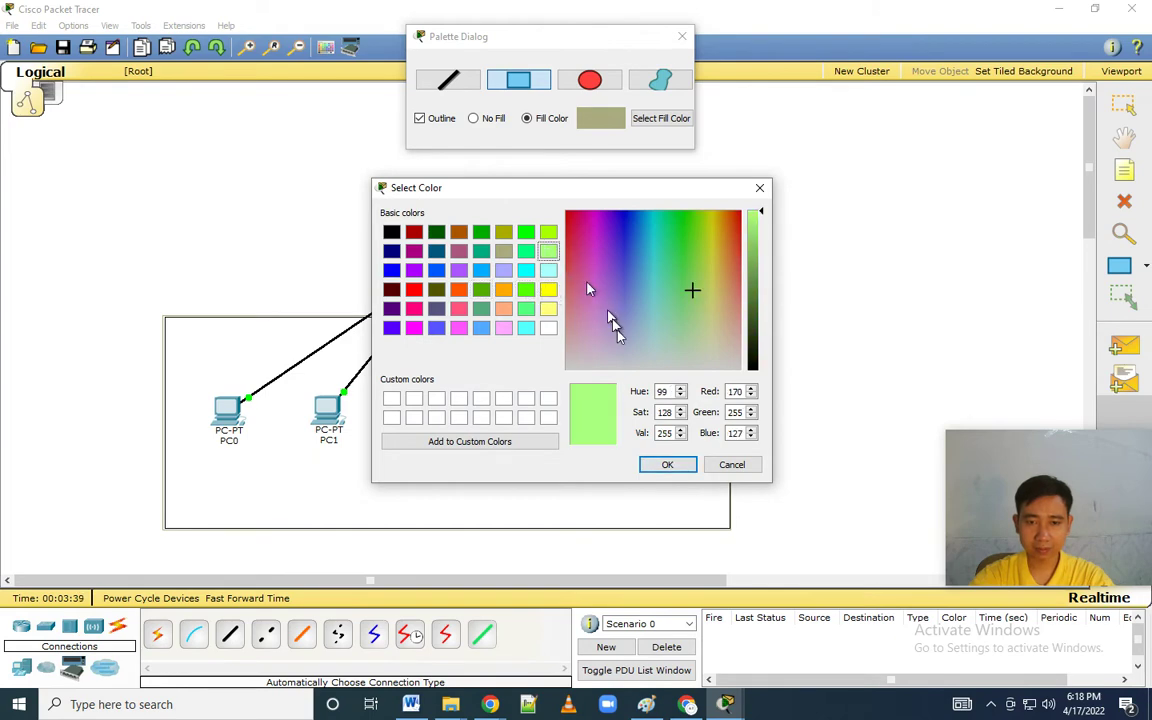
click(660, 464)
drag(160, 314, 732, 529)
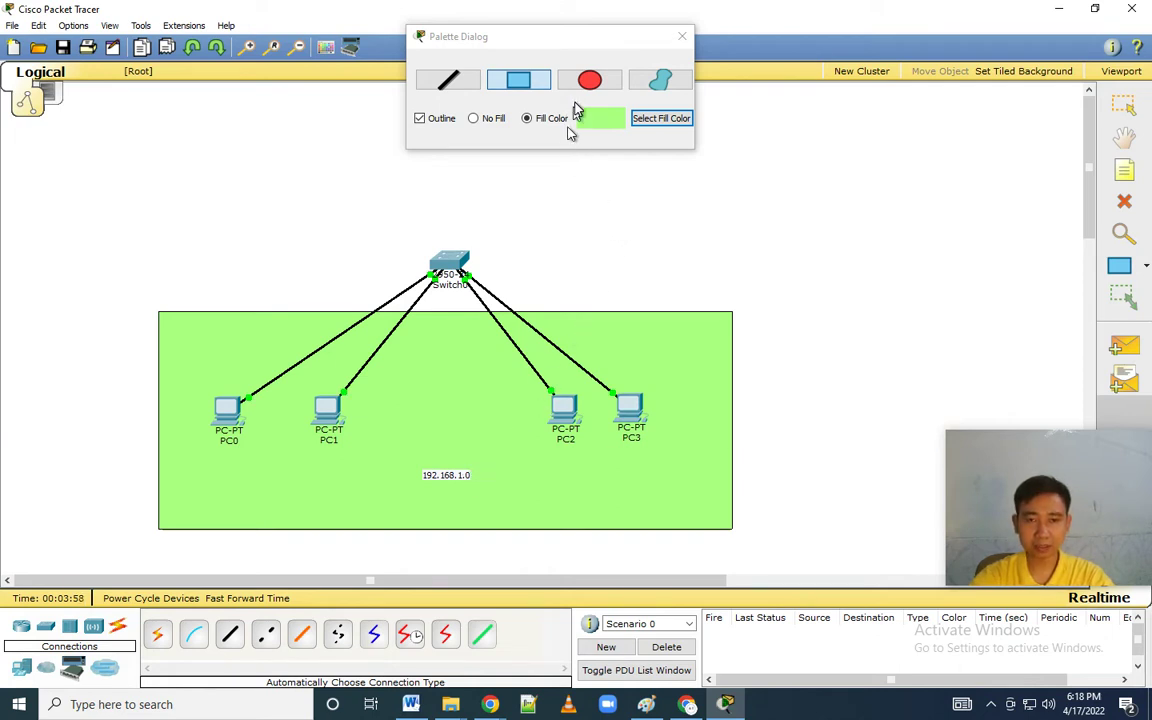
Step: Draw a rectangle filled with brown (170, 85, 0) enclosing PC0 and PC1 over the green area
click(648, 121)
click(459, 233)
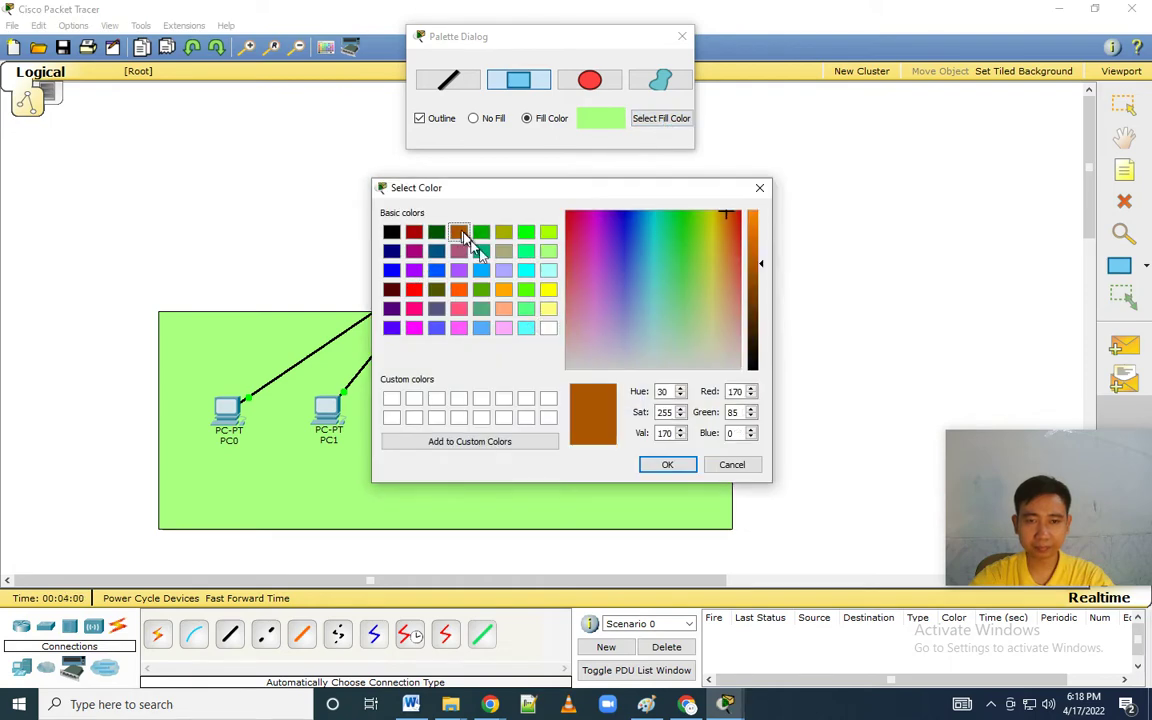
click(680, 466)
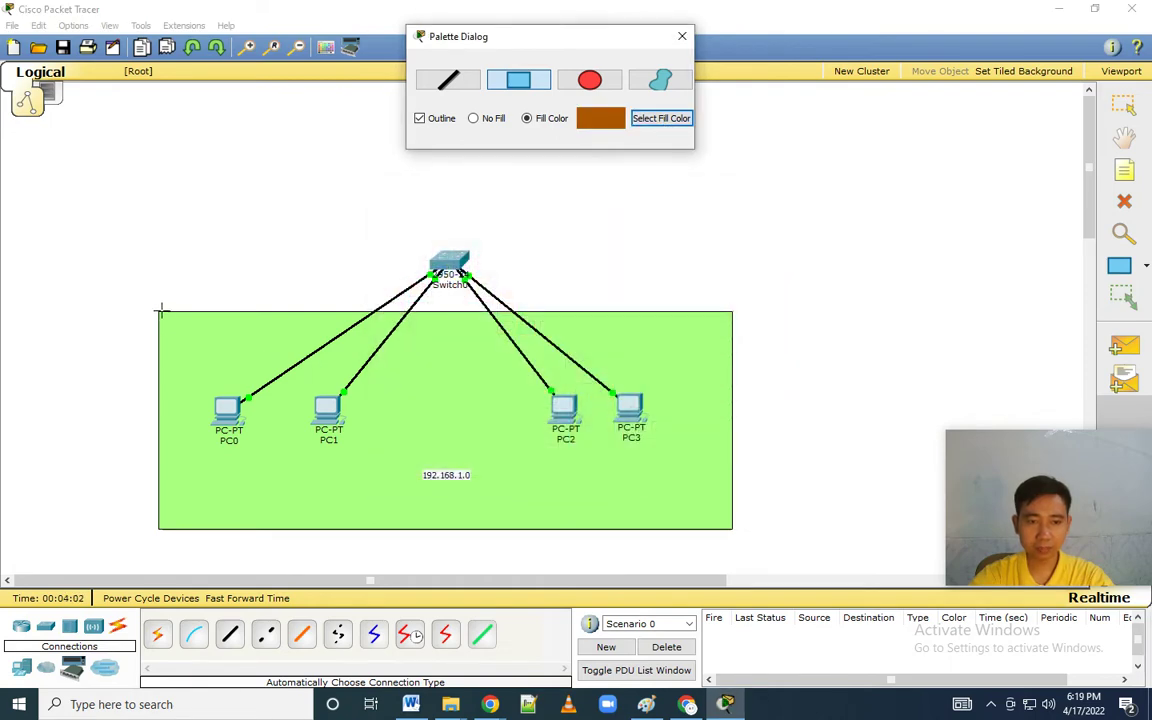
drag(157, 308, 393, 534)
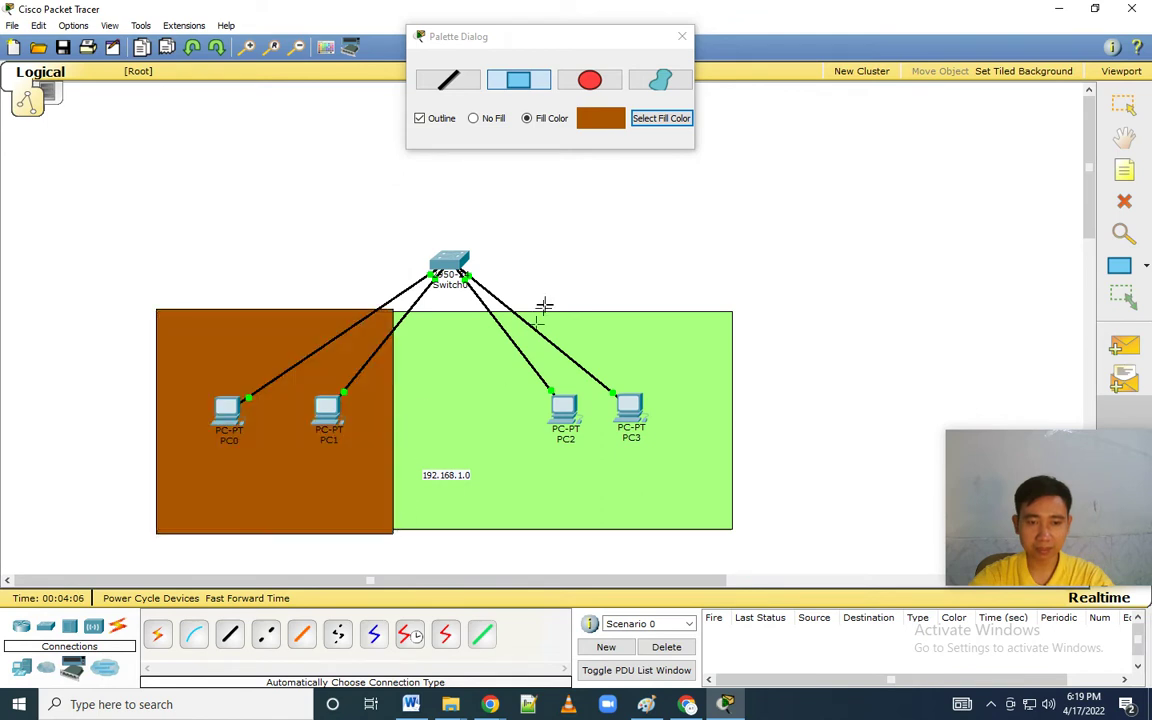
Step: Draw a rectangle filled with purple (170, 0, 127) enclosing PC2 and PC3 over the green area
click(652, 120)
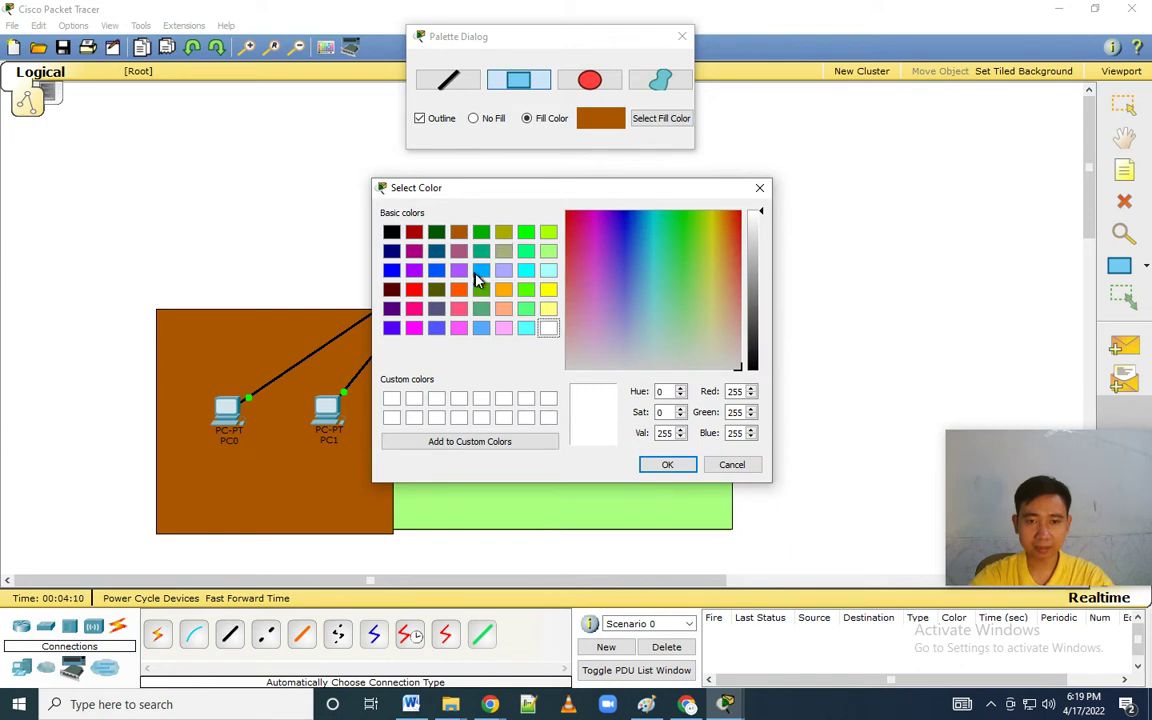
click(414, 250)
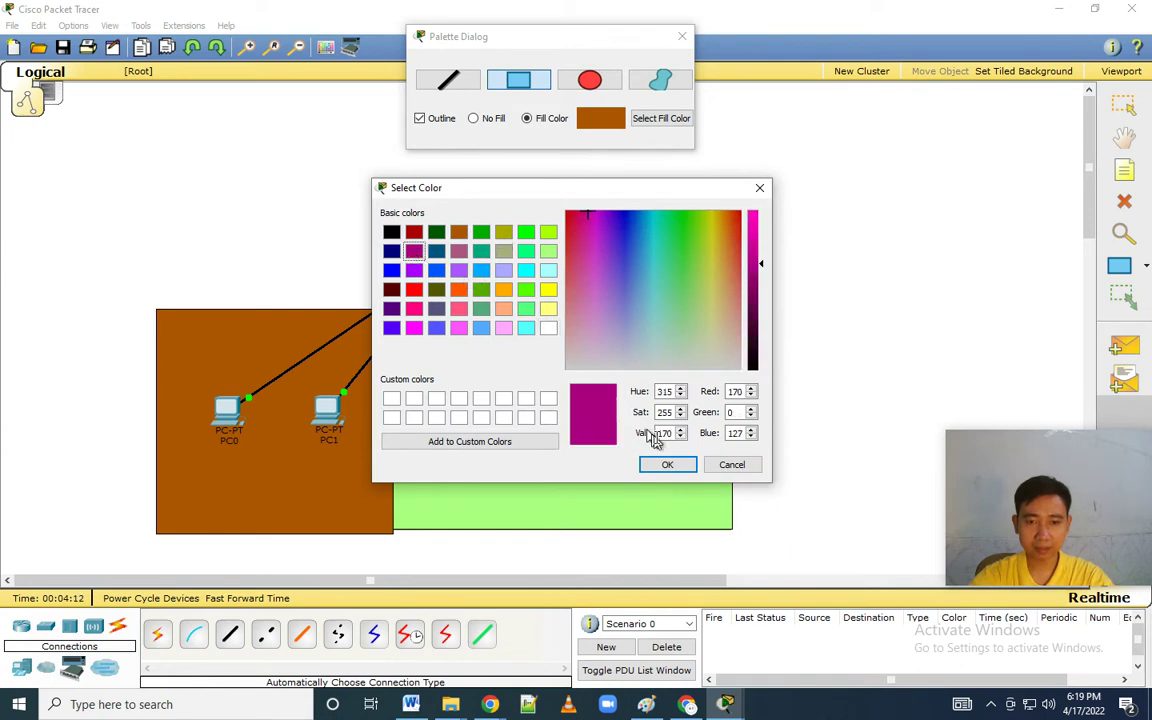
click(667, 464)
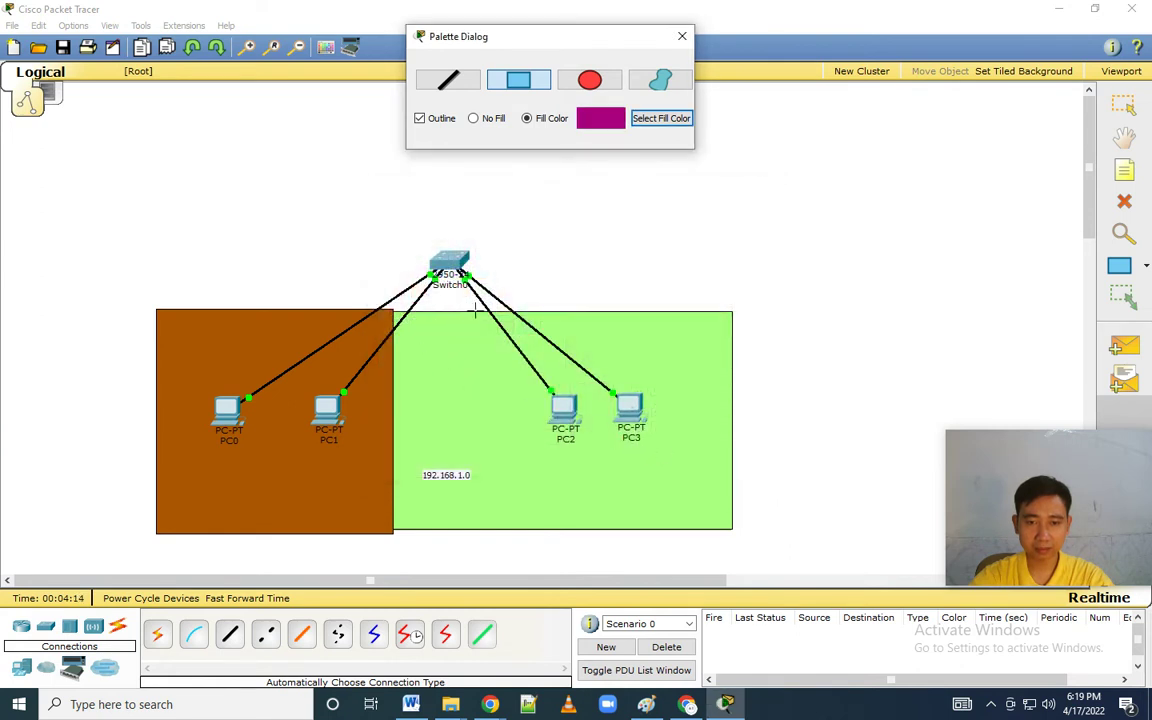
drag(484, 314, 731, 530)
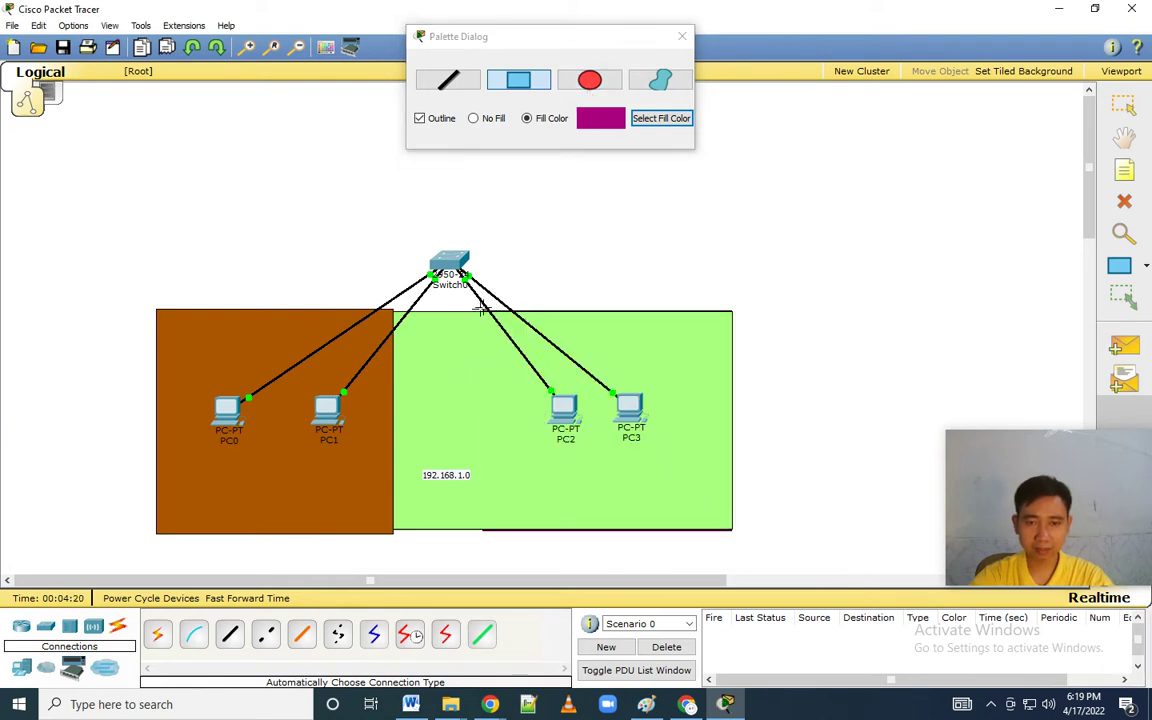
drag(477, 306, 740, 534)
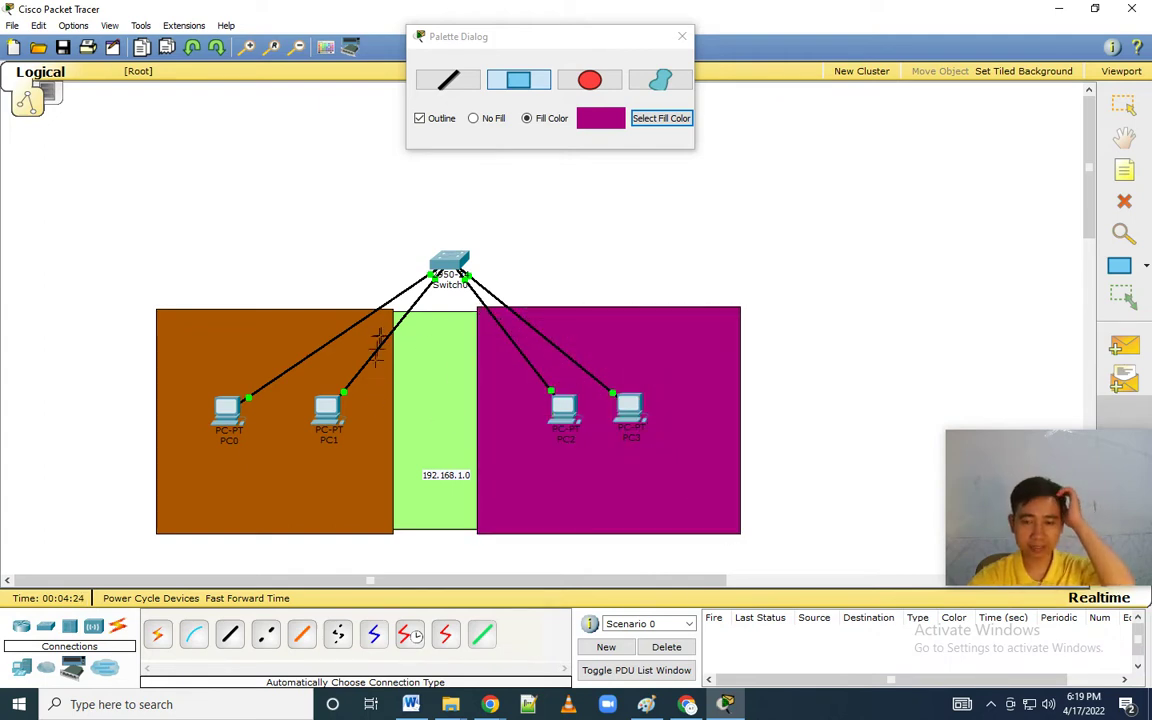
Step: Add the note "Jaringan A" below PC0 and PC1 in the brown area
click(1124, 170)
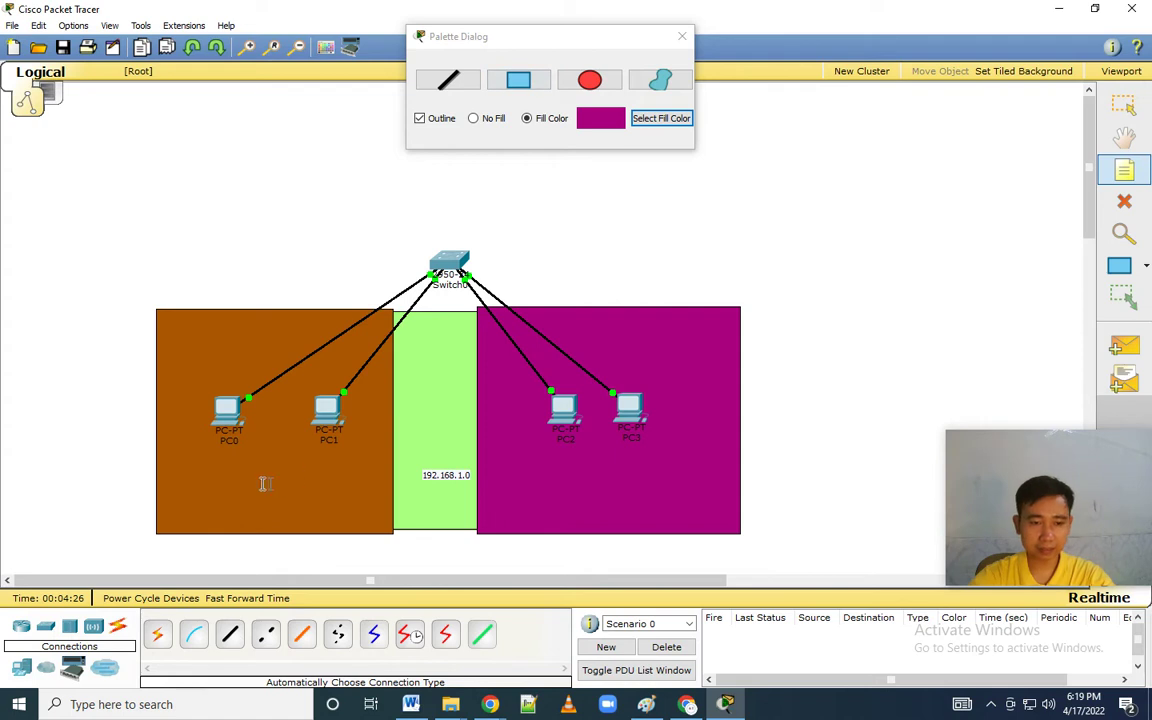
click(235, 486)
text(1)
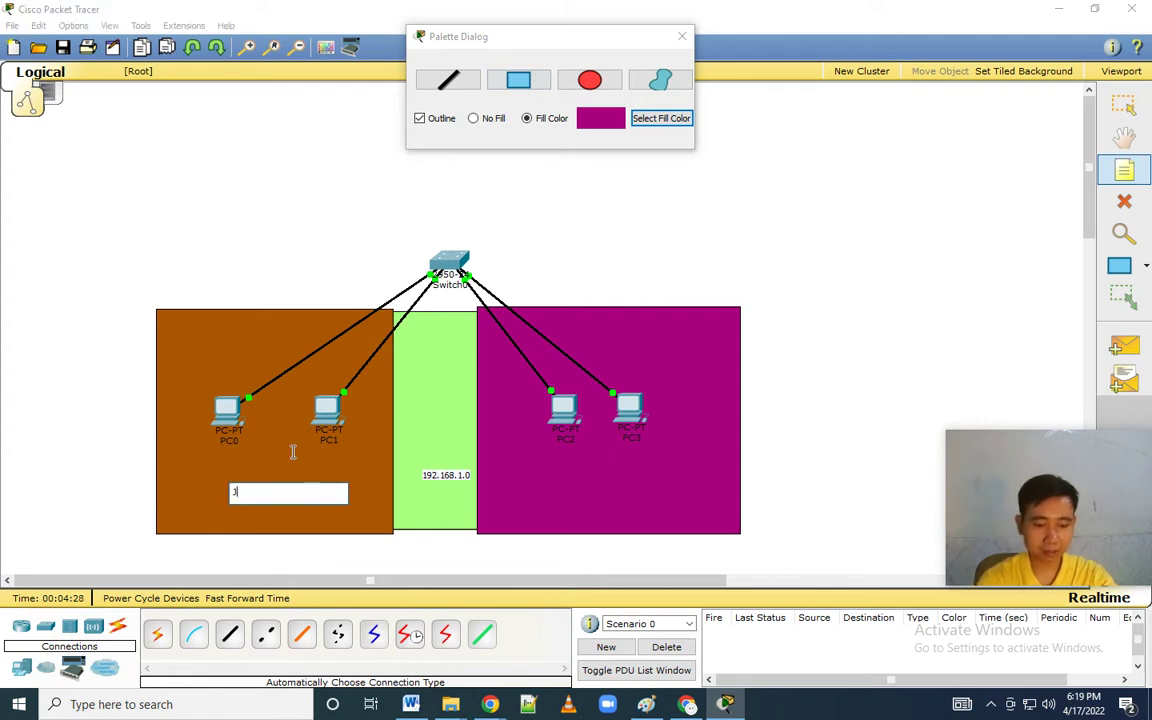
text(aringan)
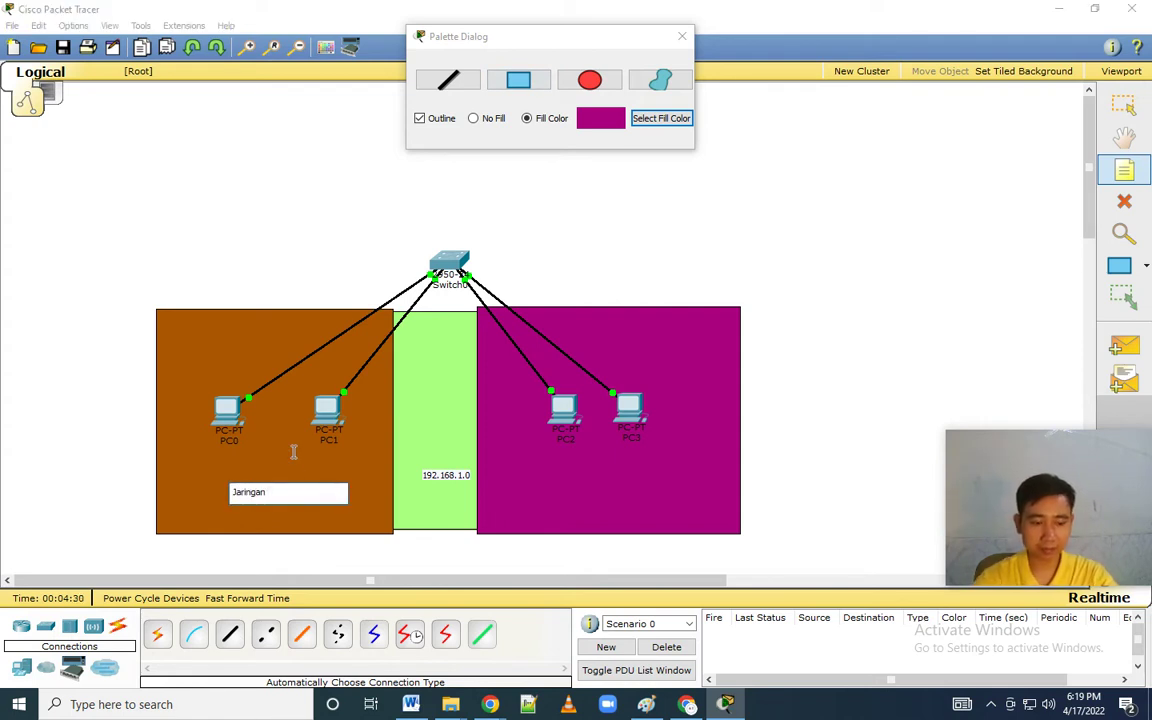
text( A)
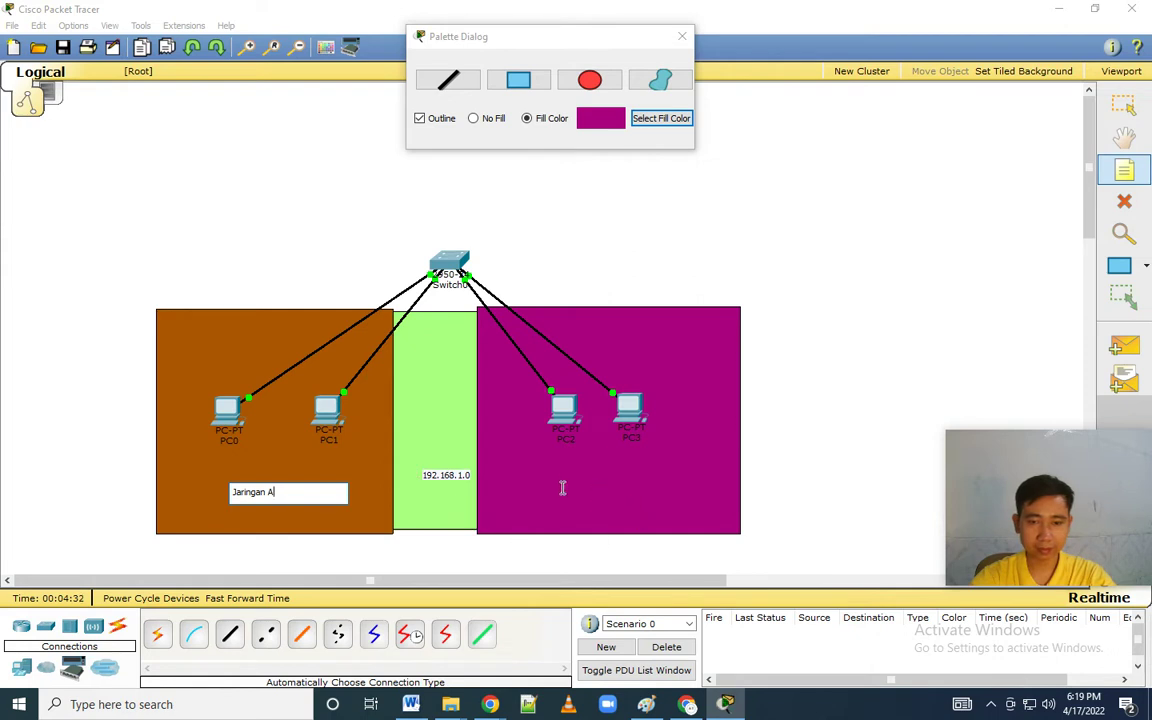
Step: Add the note "Jaringan B" to the purple area and position it below PC2 and PC3
click(600, 418)
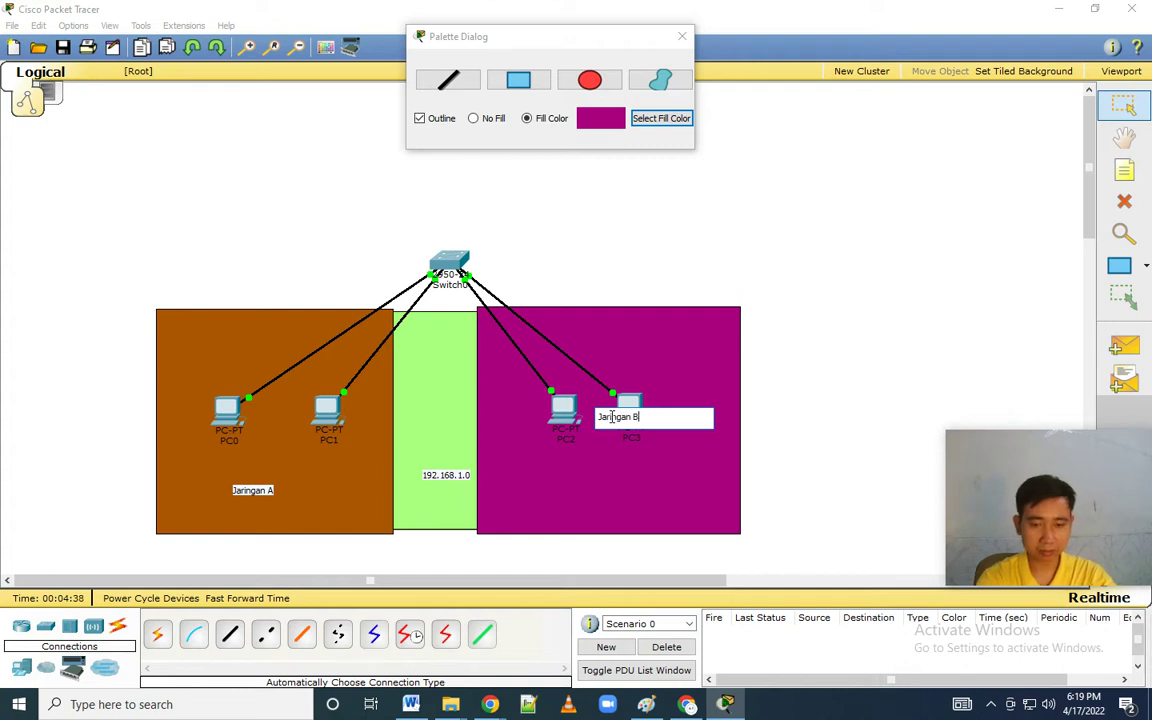
click(1122, 106)
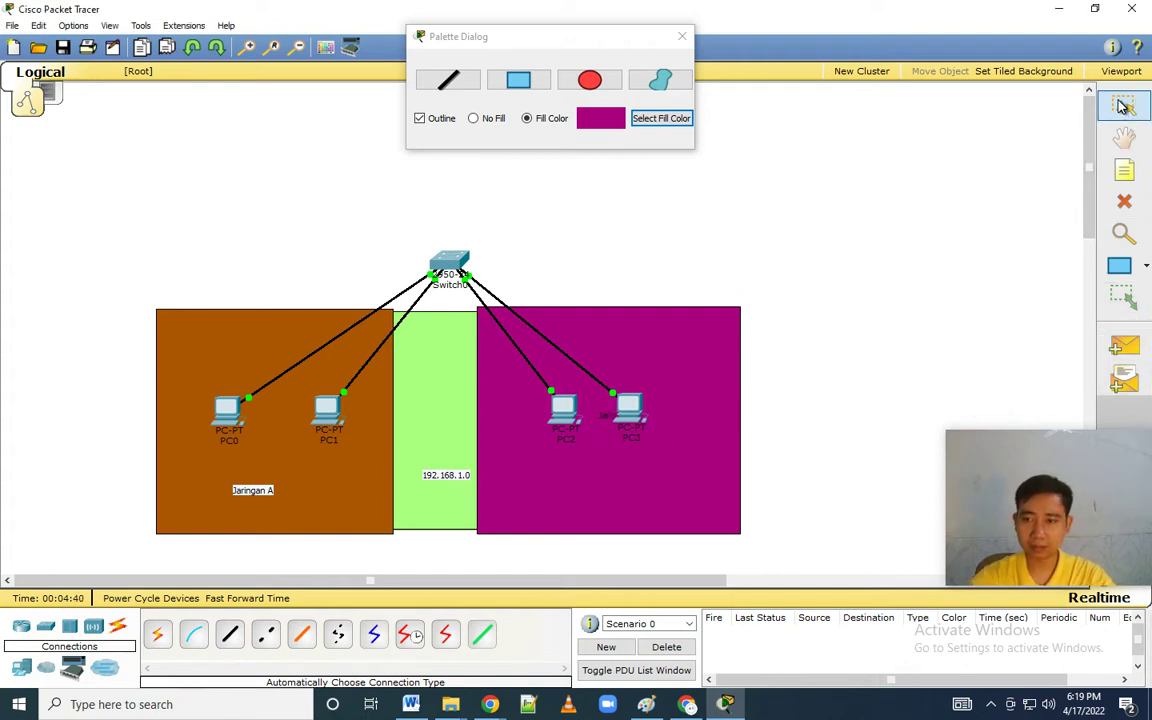
drag(587, 480, 599, 478)
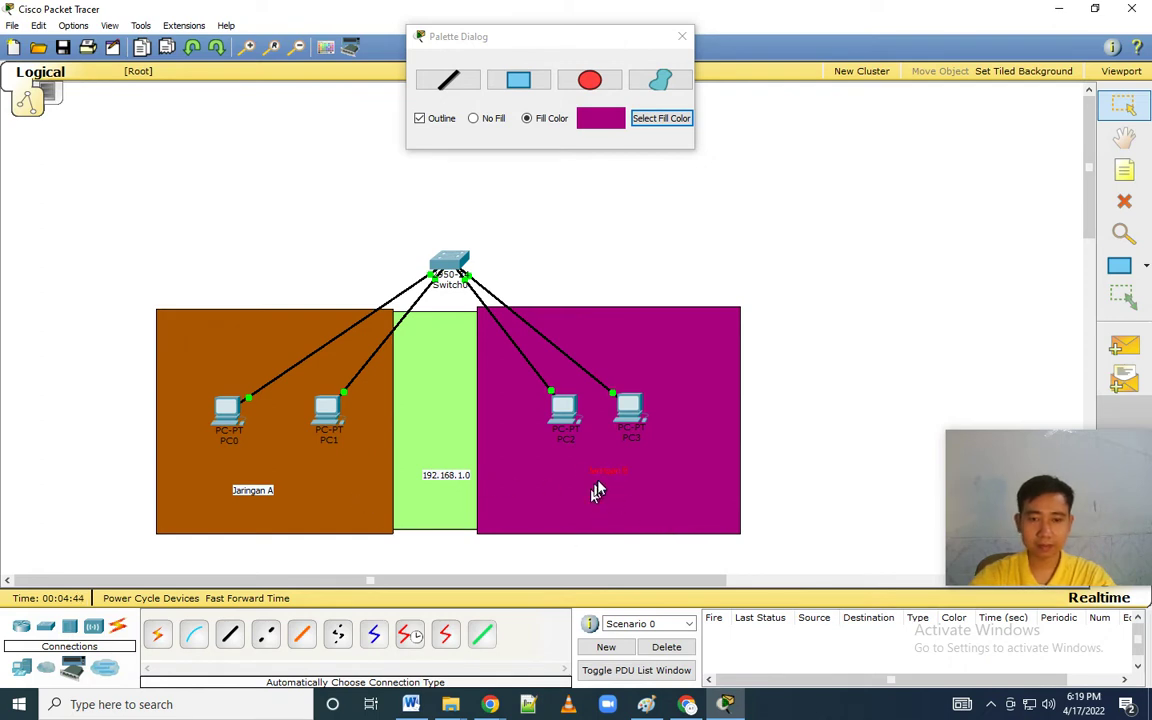
double_click(609, 472)
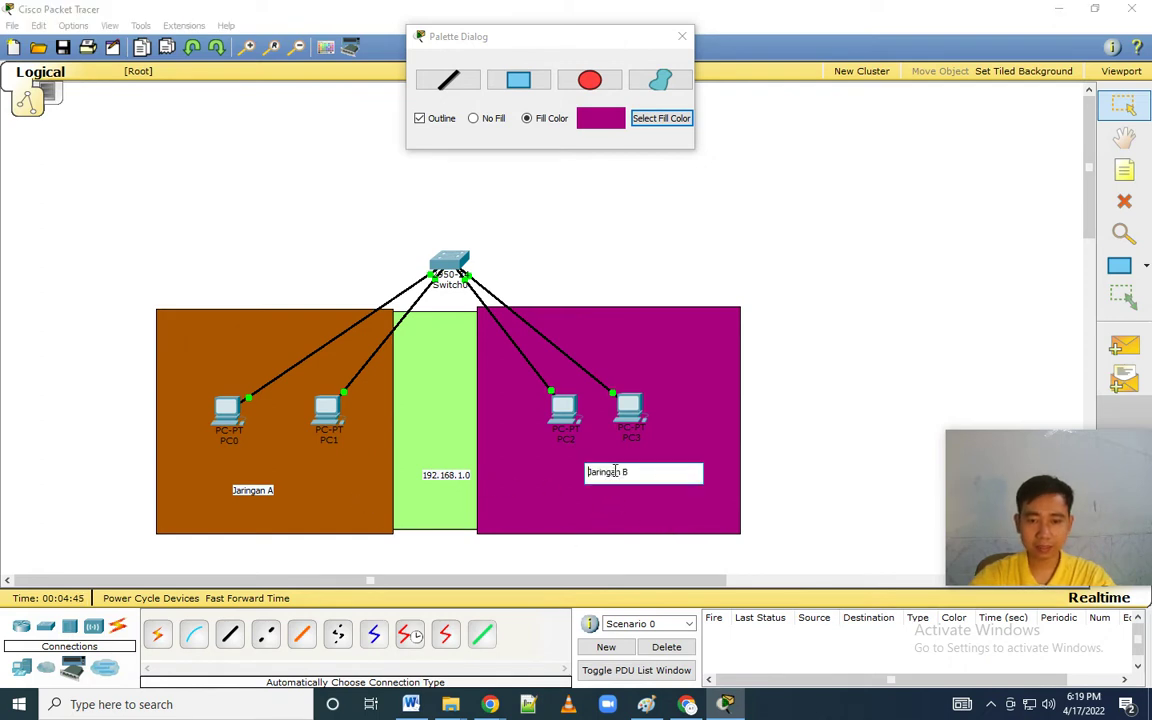
click(785, 472)
double_click(252, 491)
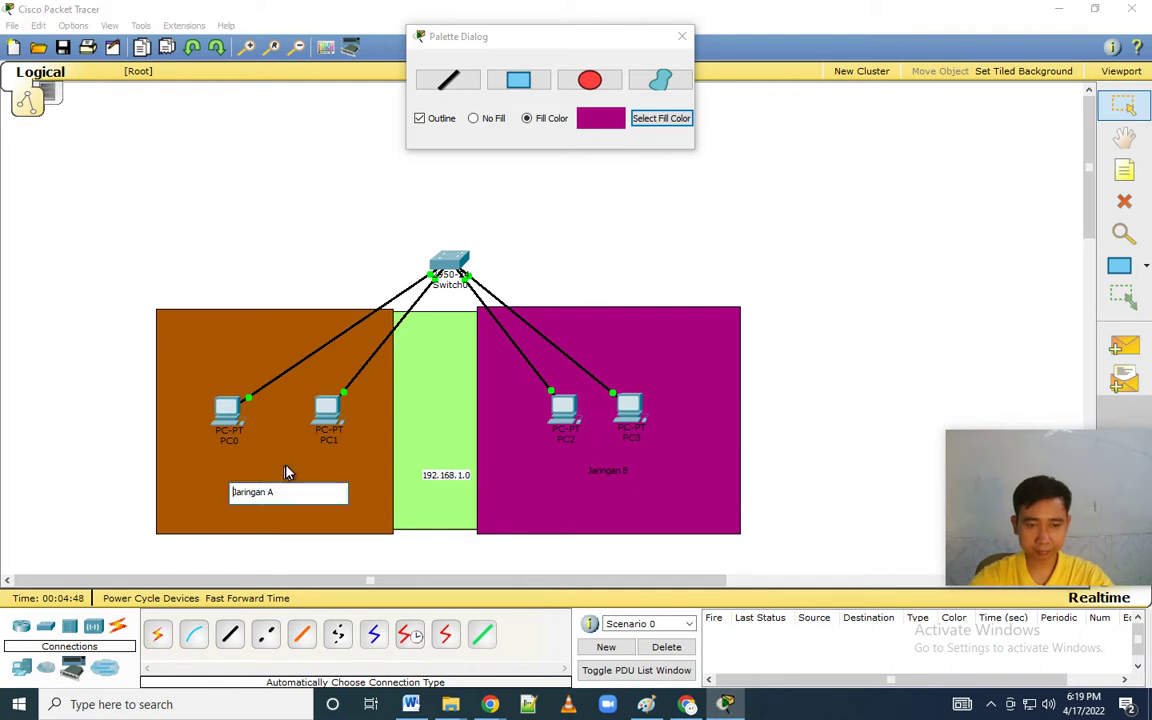
click(287, 472)
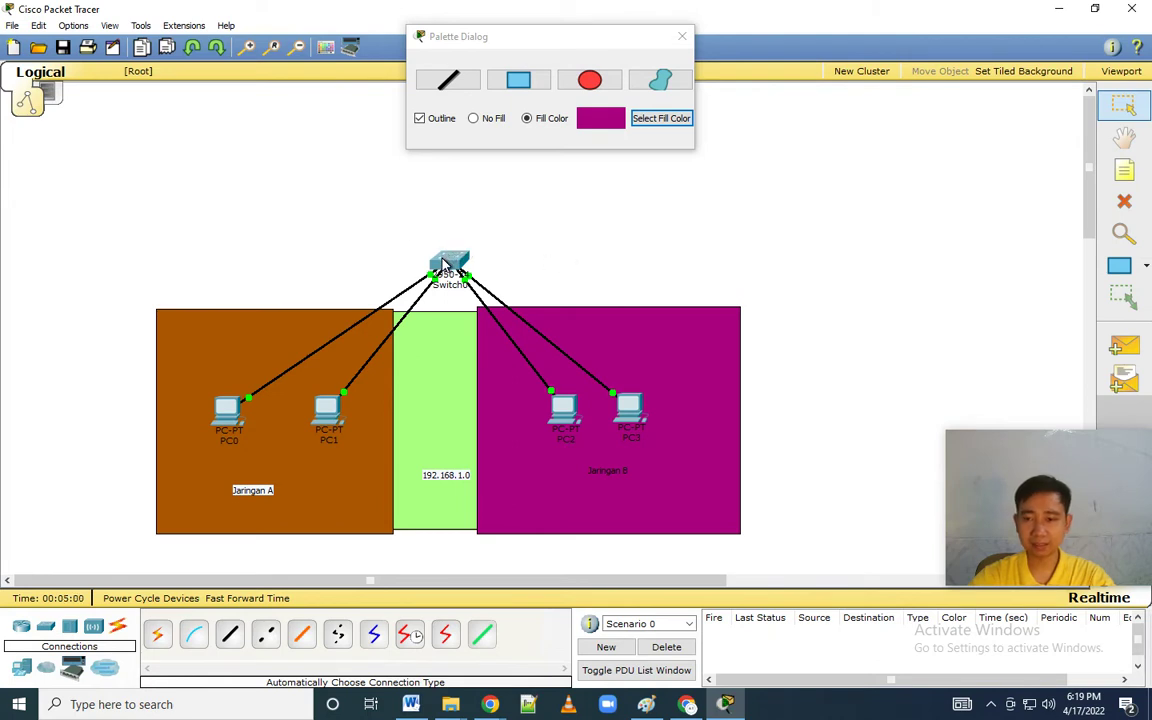
Step: Close the drawing palette and open the VLAN database in Switch0's configuration
click(688, 38)
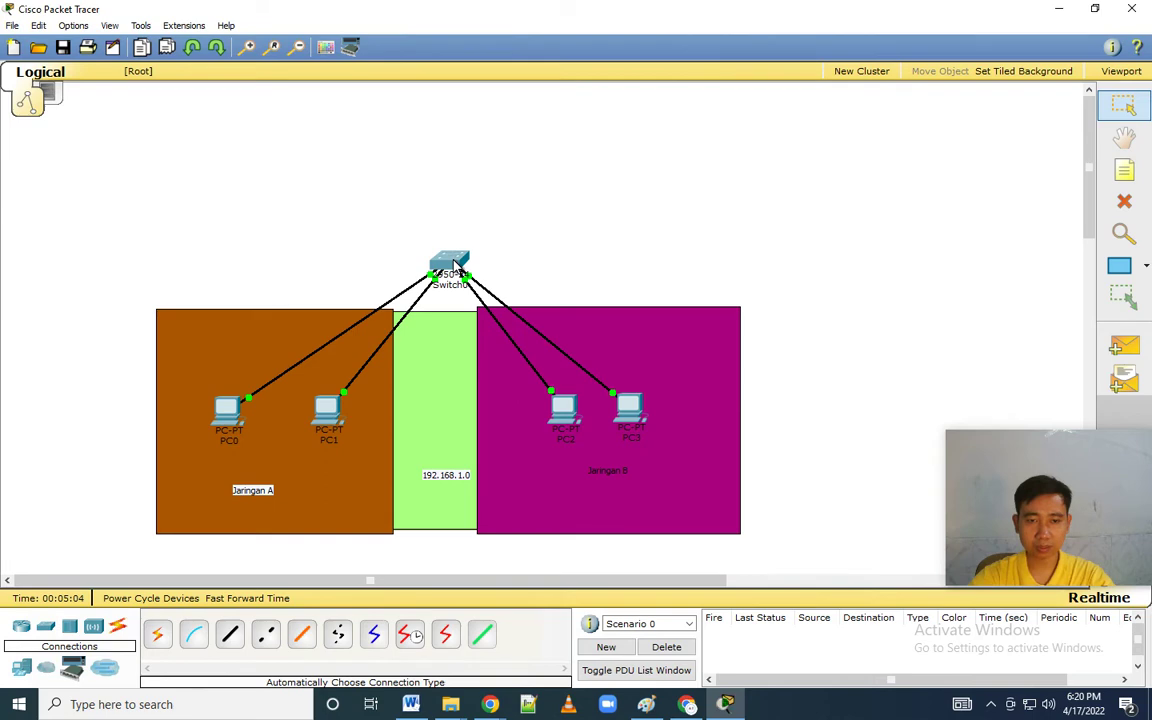
click(455, 265)
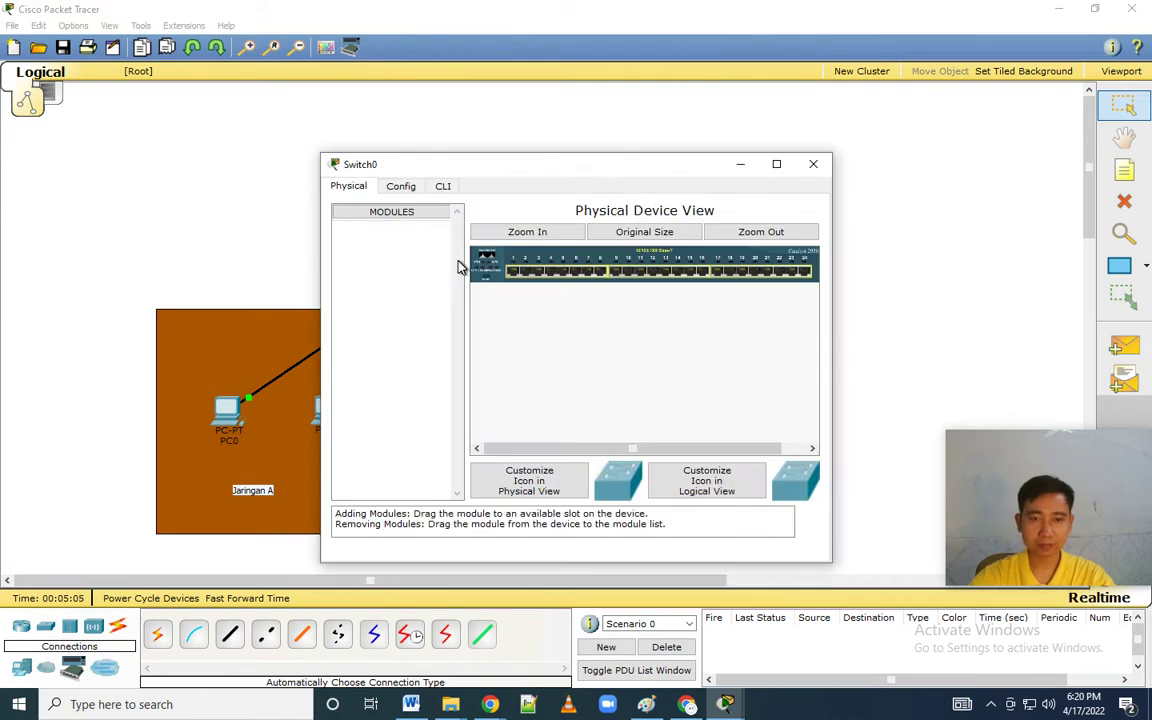
click(404, 189)
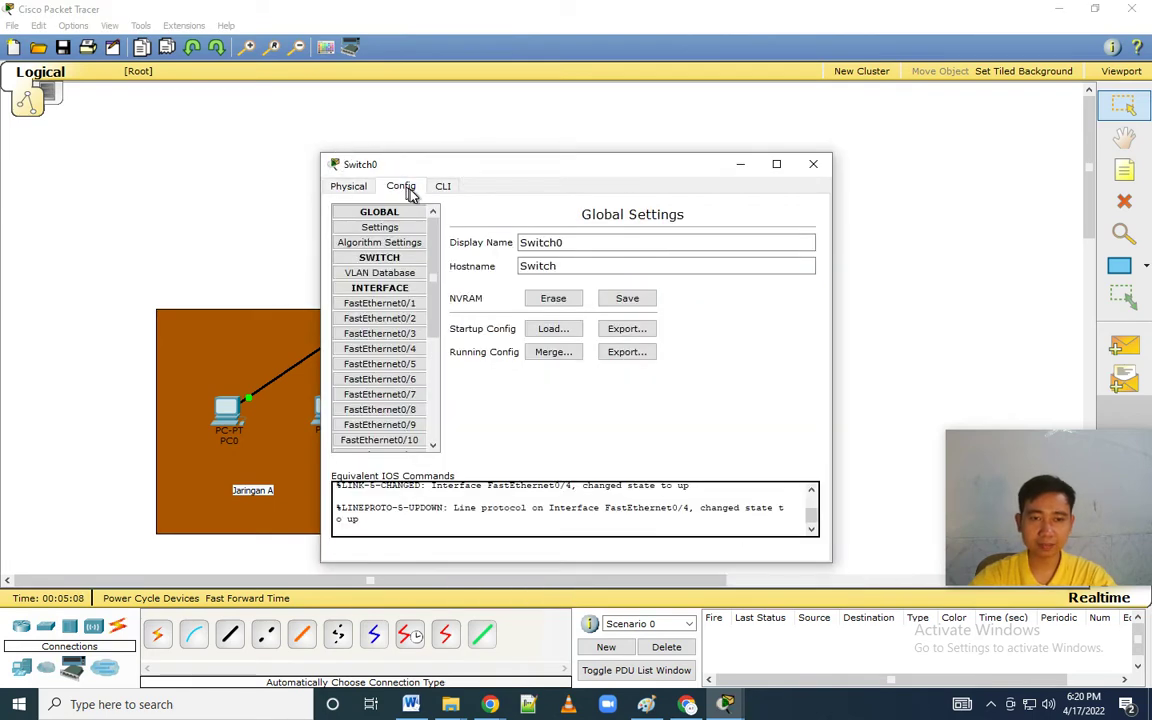
click(396, 276)
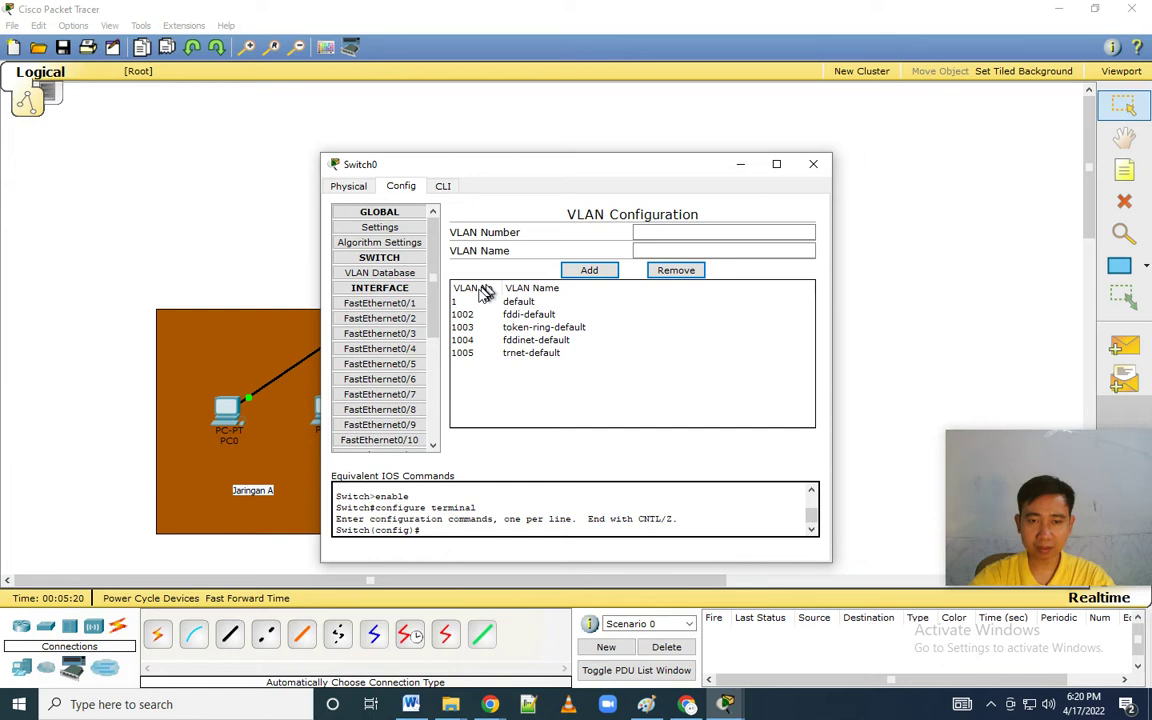
Step: Add VLAN number 2 with the name Jaringan-B to Switch0's VLAN database
click(707, 232)
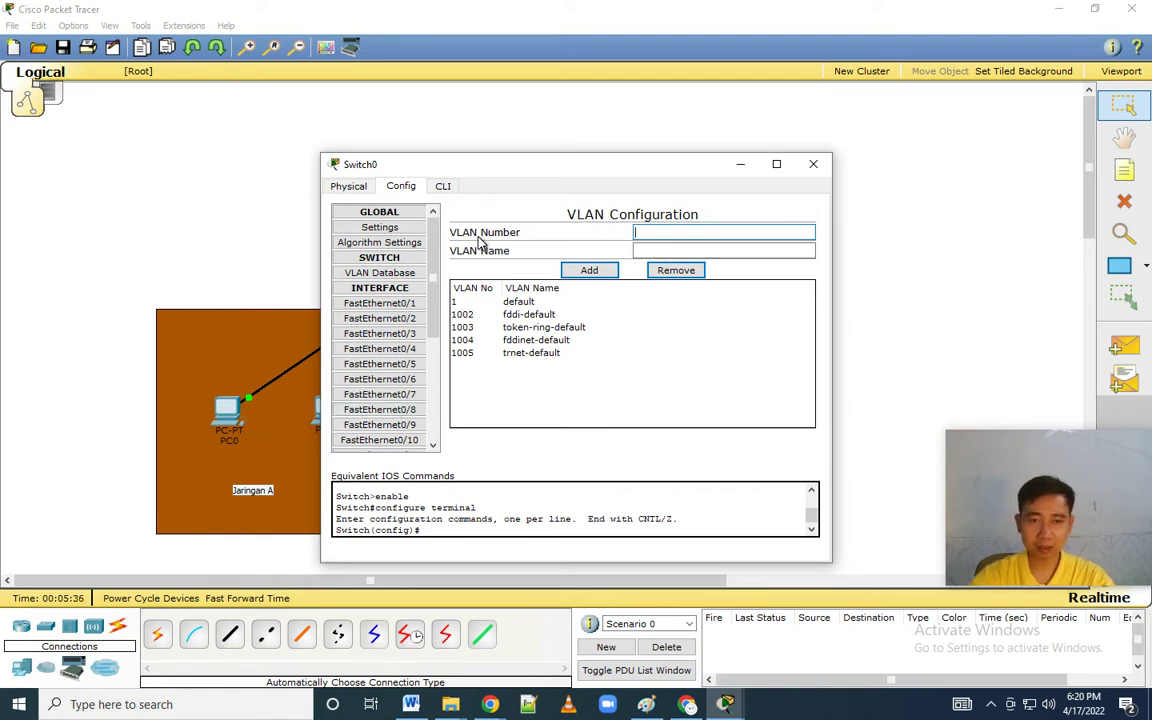
text(1)
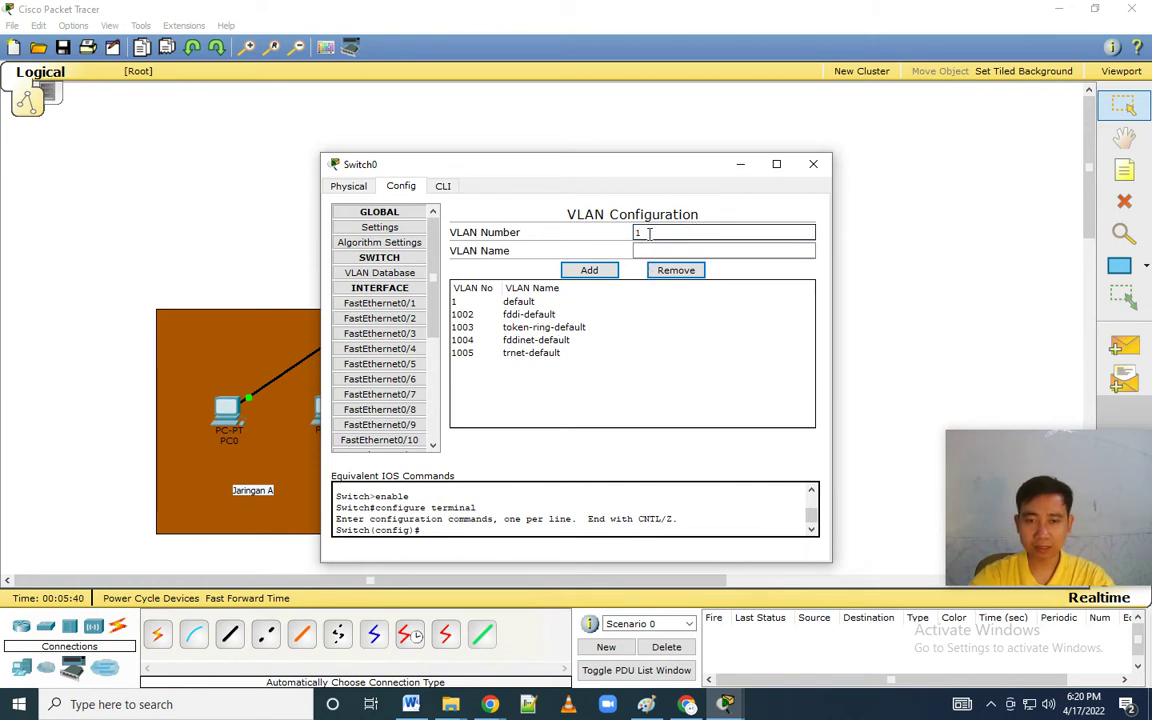
key(BackSpace)
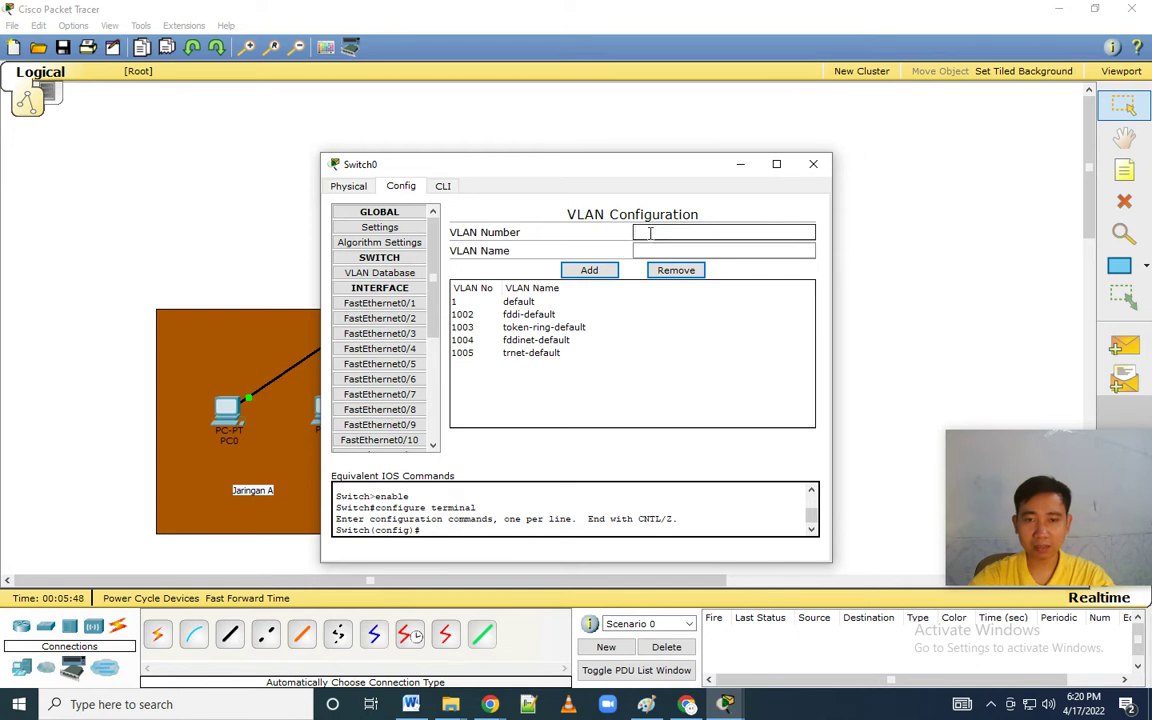
text(2)
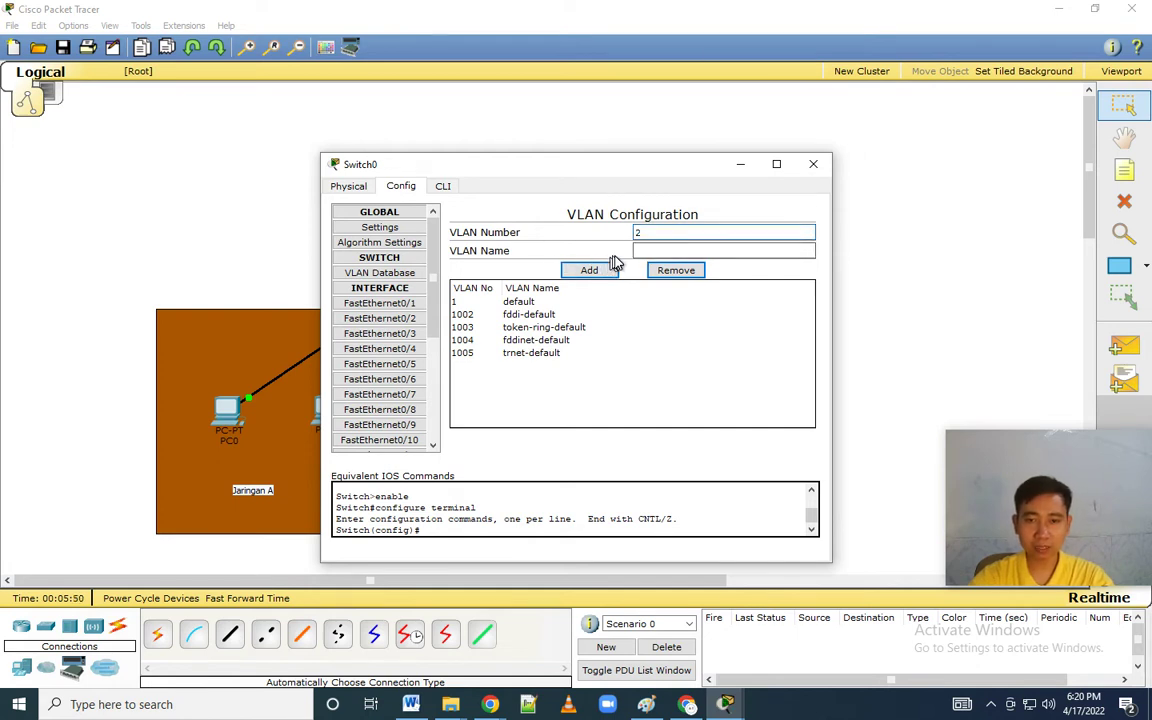
click(644, 249)
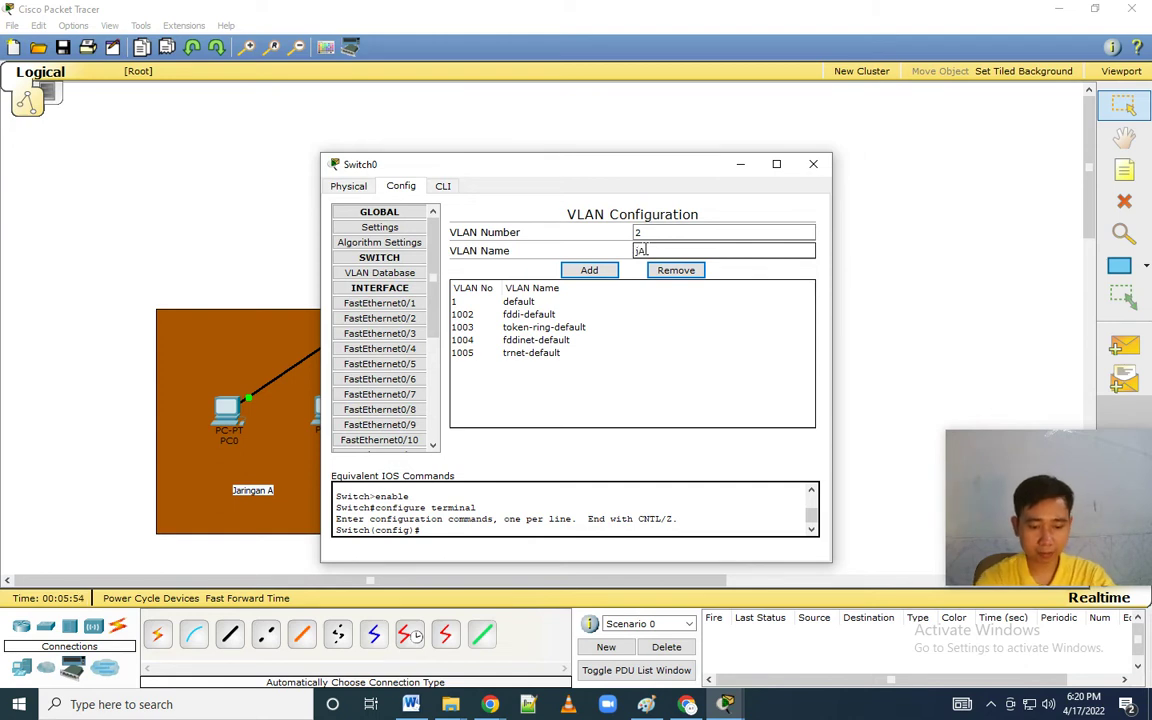
key(BackSpace)
key(BackSpace)
key(BackSpace)
key(BackSpace)
key(BackSpace)
key(BackSpace)
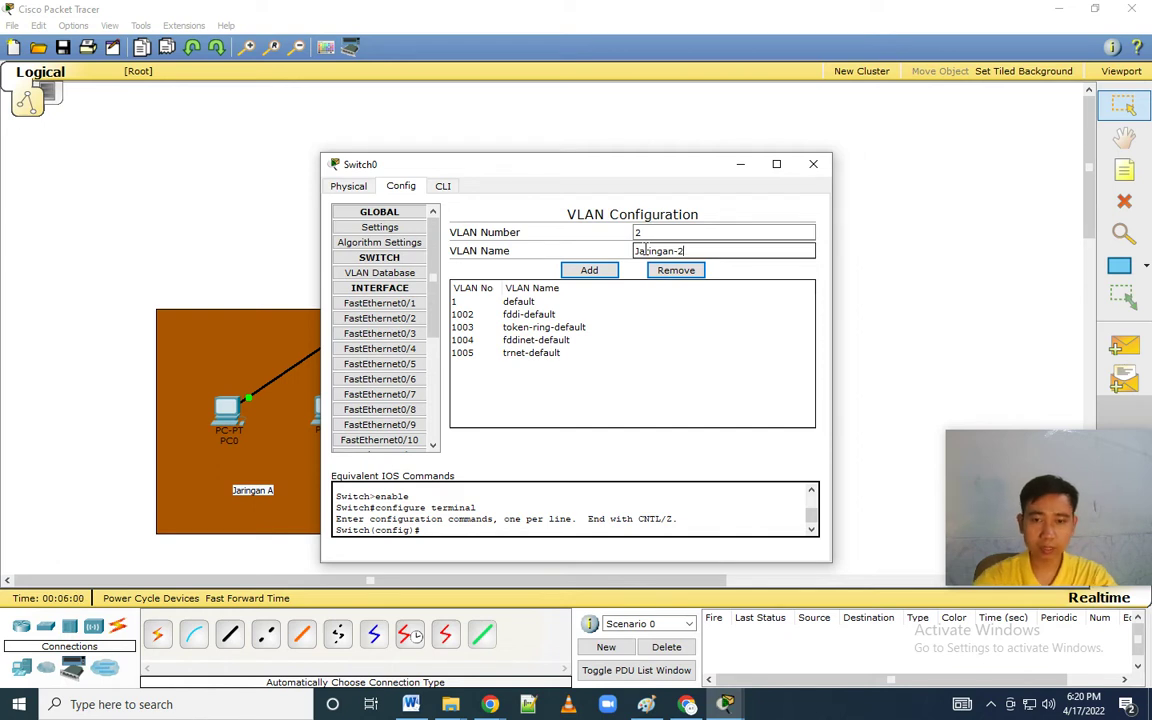
text(B)
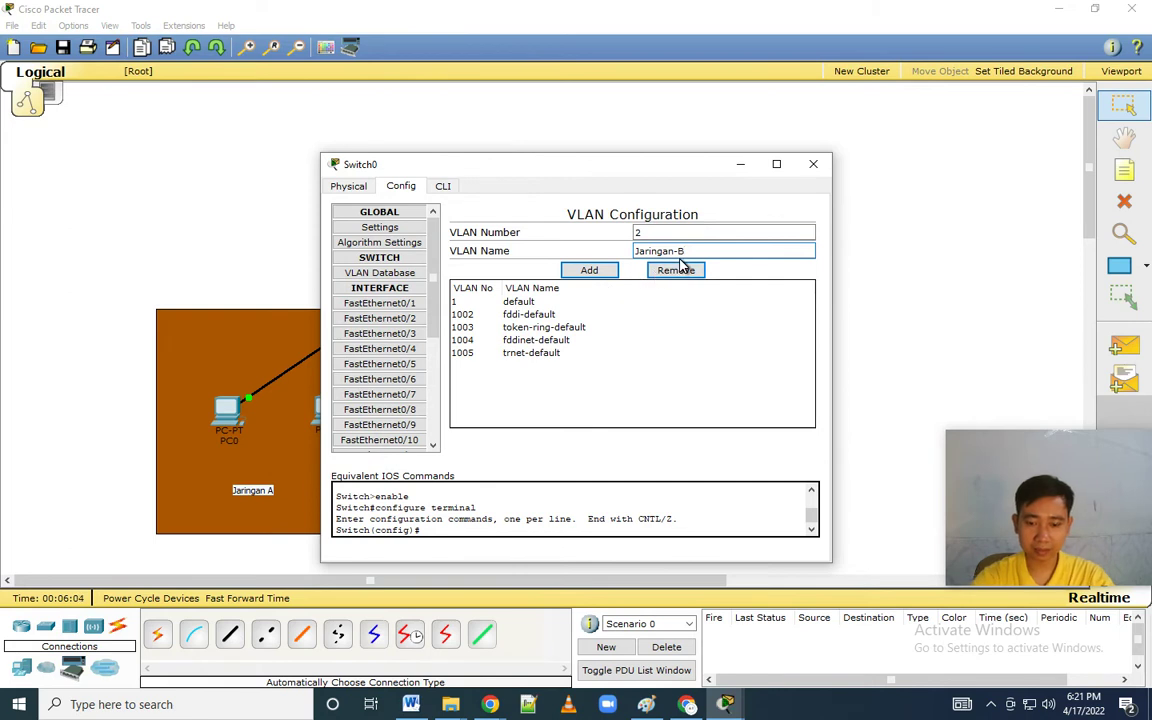
click(593, 271)
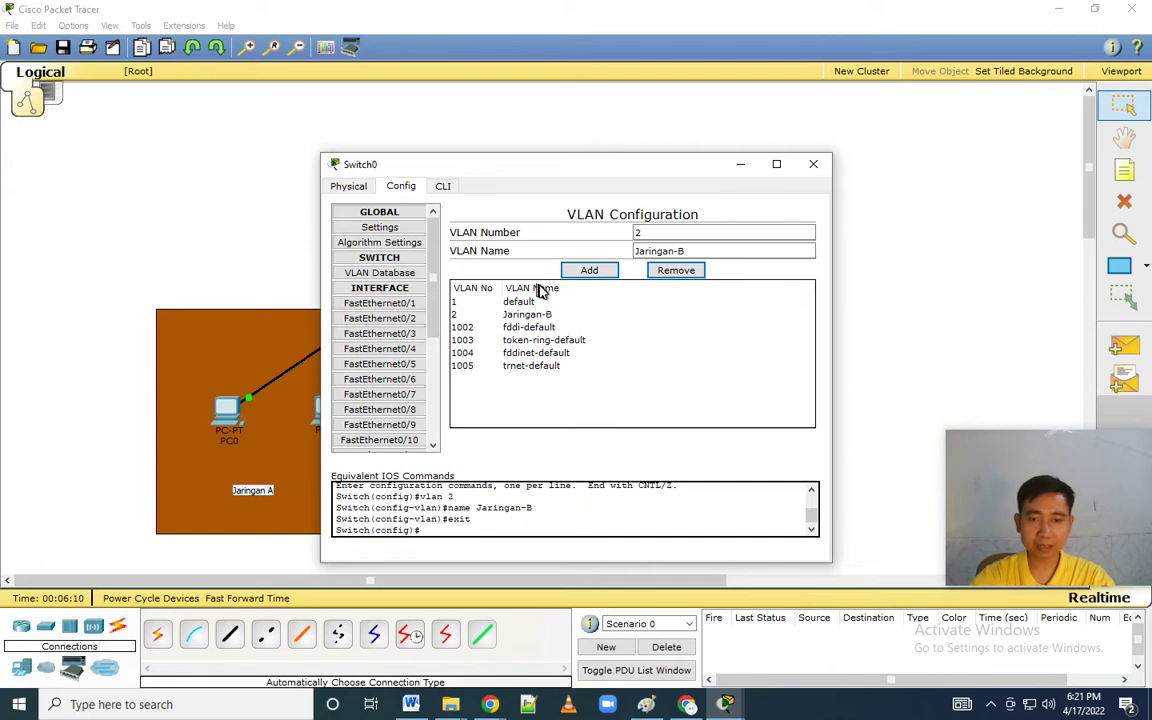
Step: Add VLAN number 3 with the name Jaringan-A to the VLAN database, and close Switch0's window
double_click(637, 232)
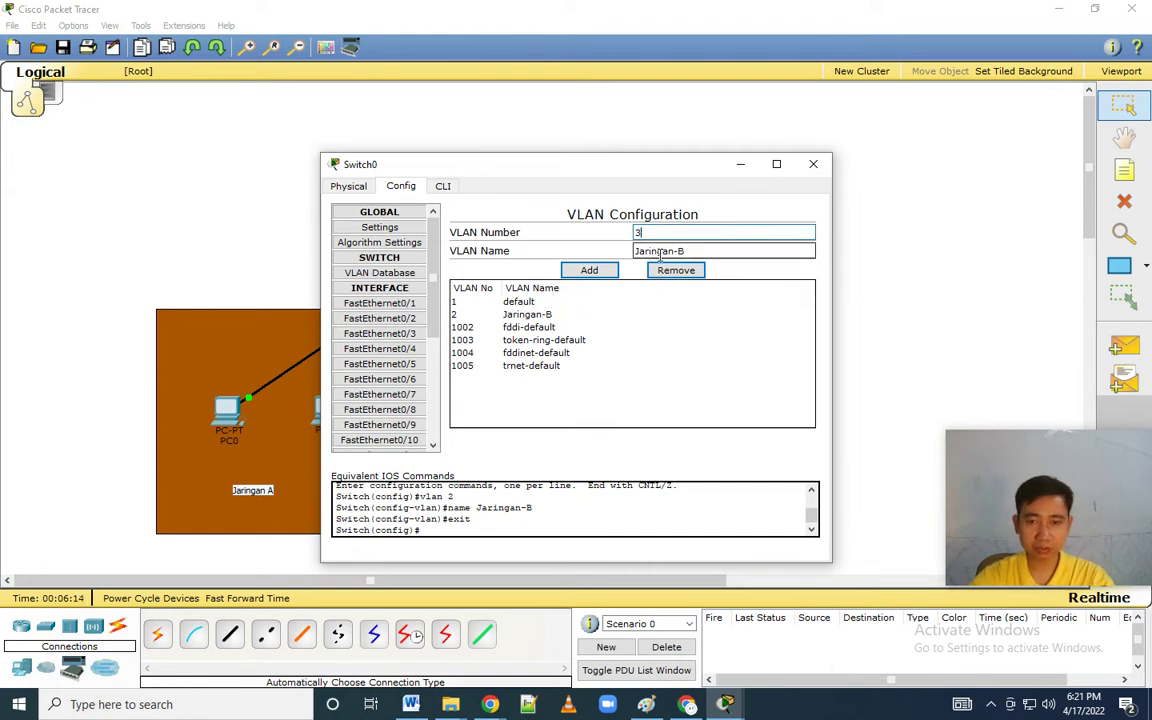
click(696, 250)
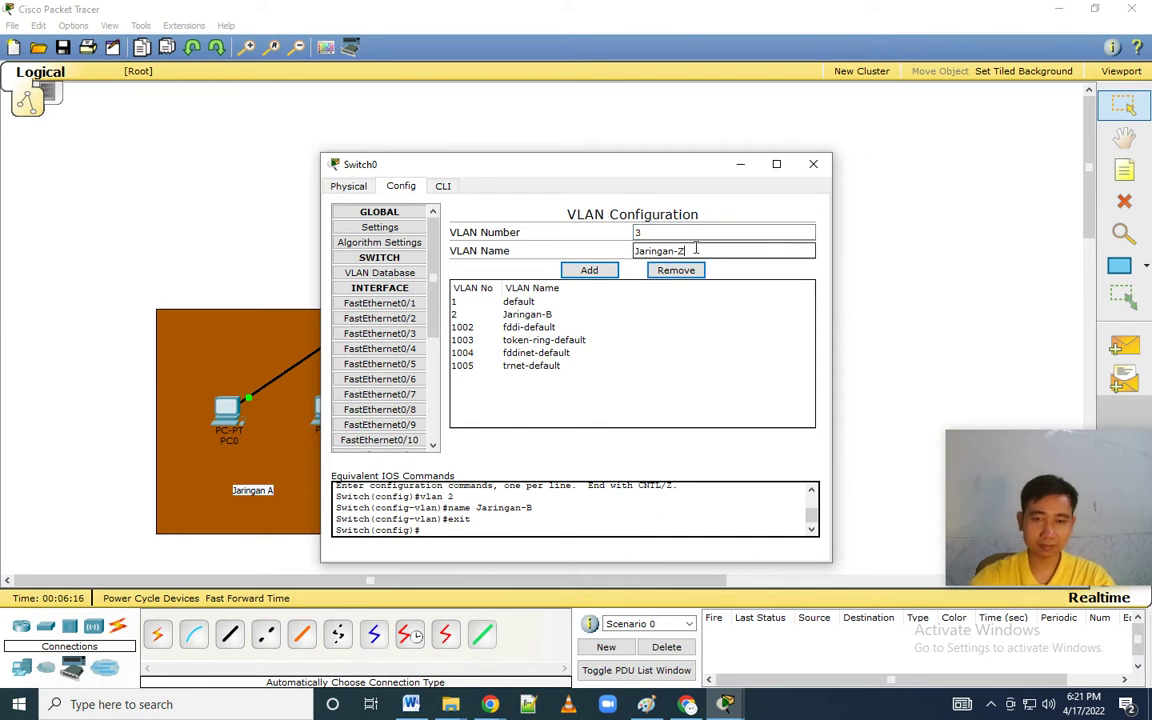
text(A)
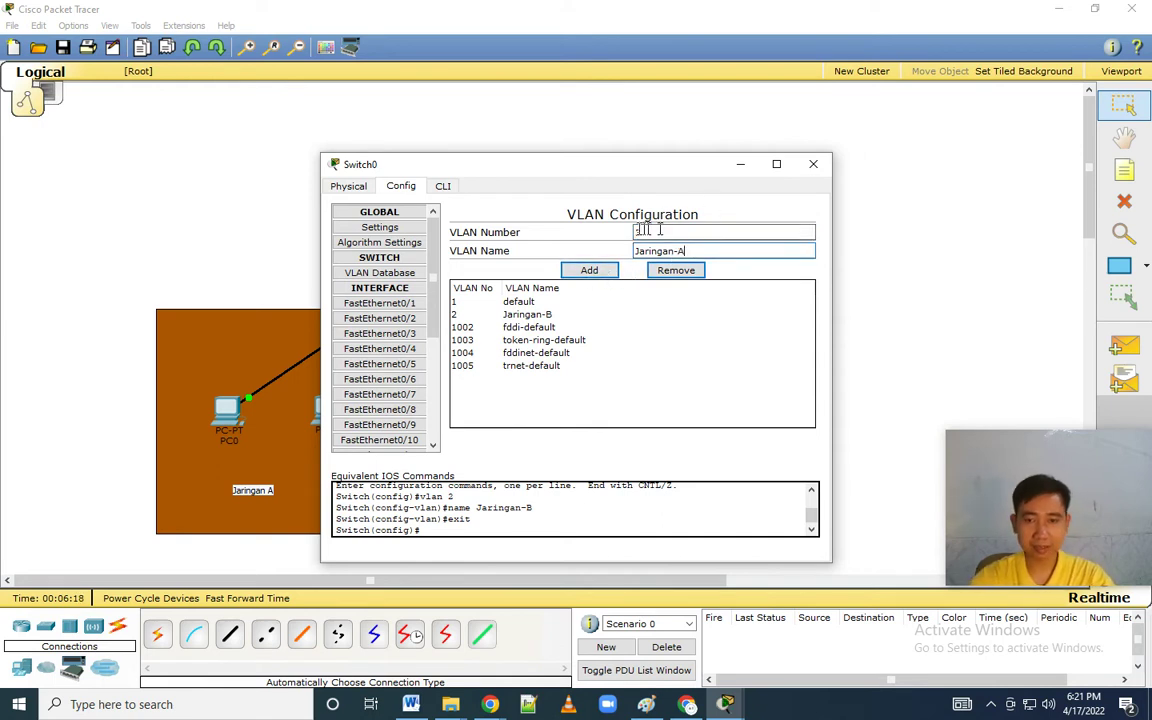
click(584, 271)
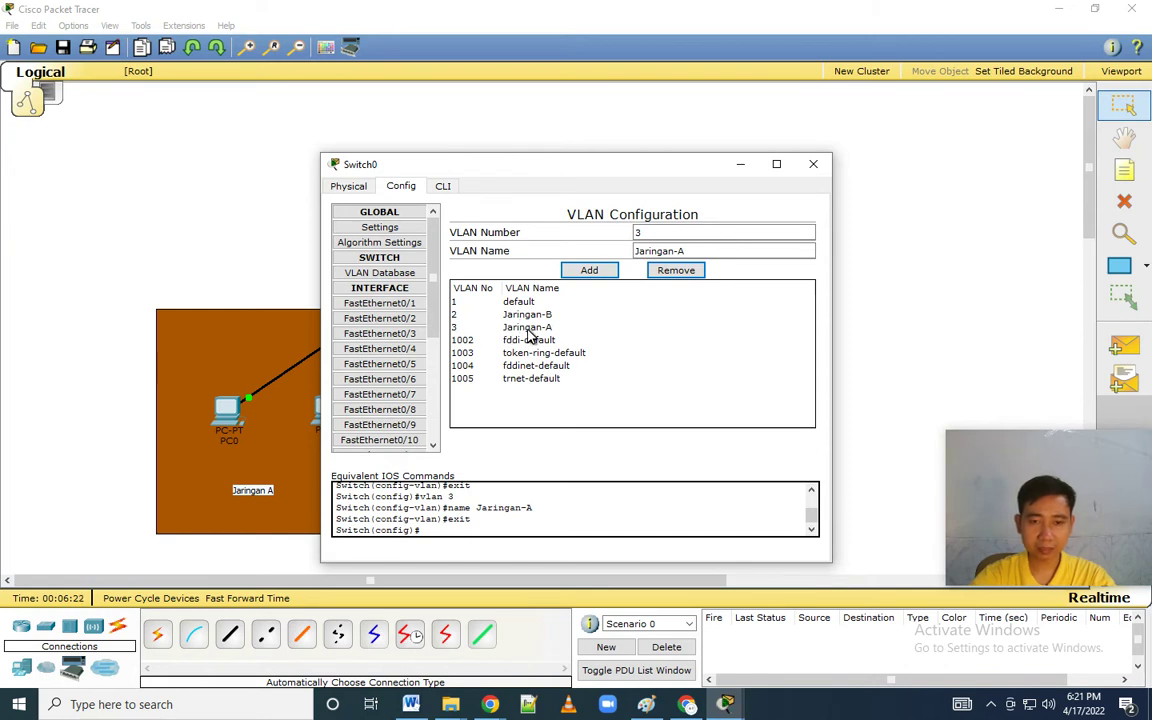
click(519, 330)
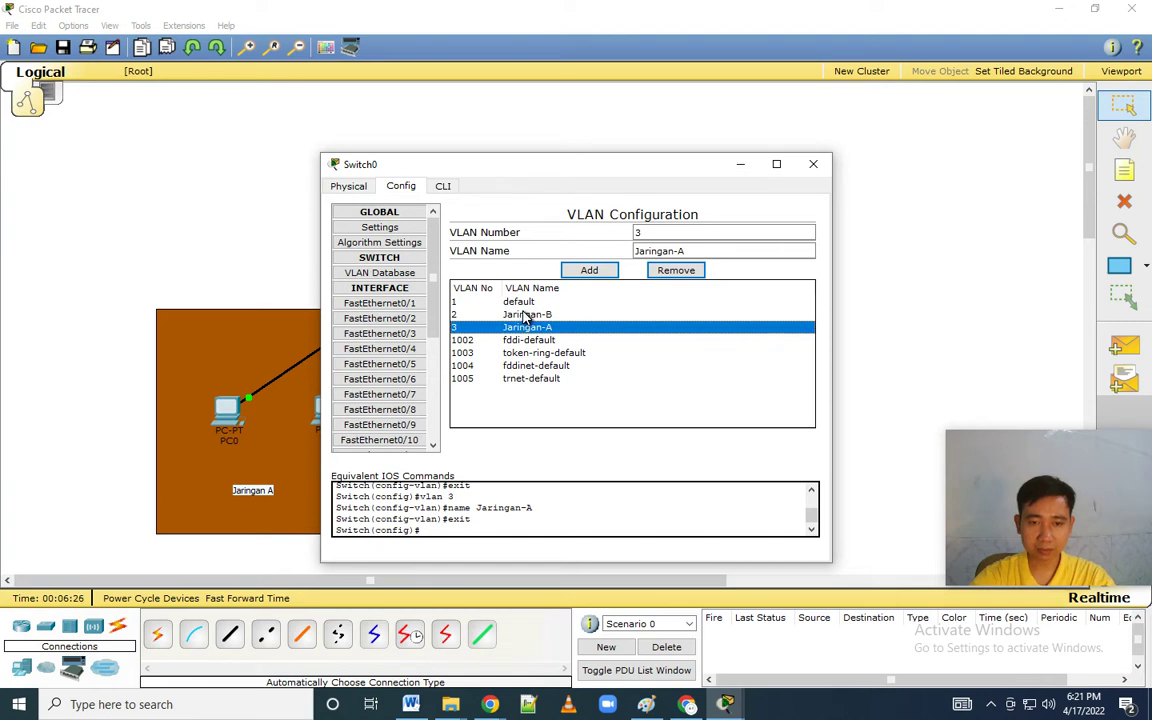
click(524, 314)
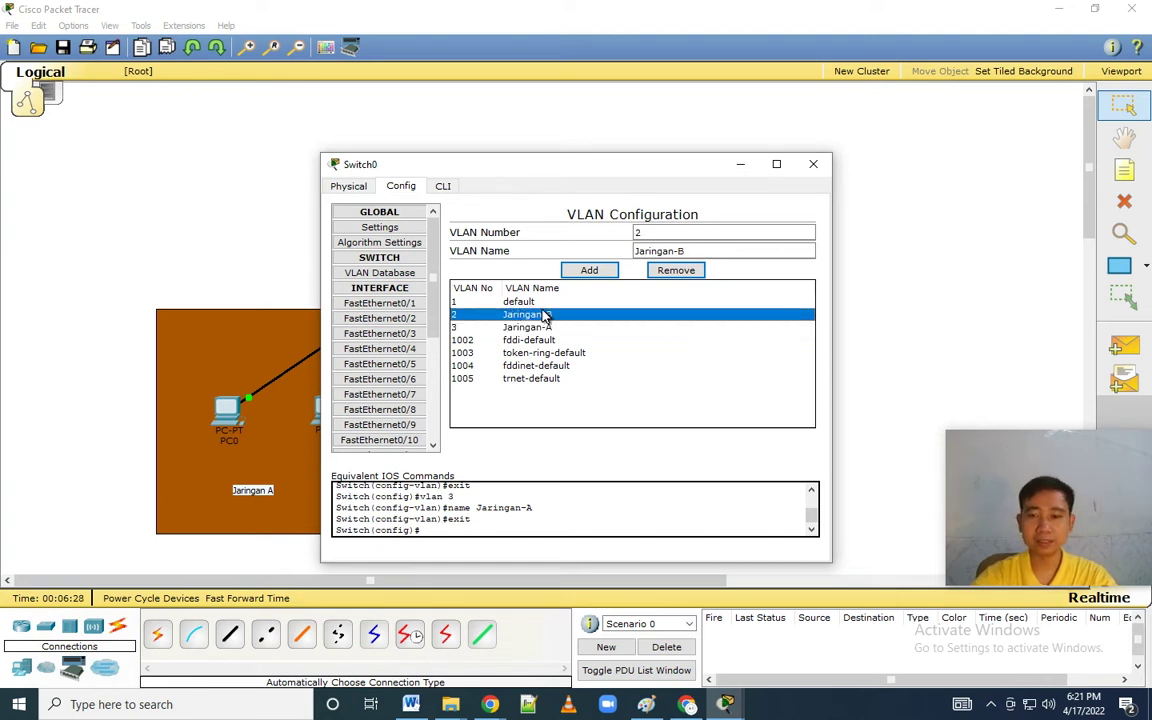
click(812, 165)
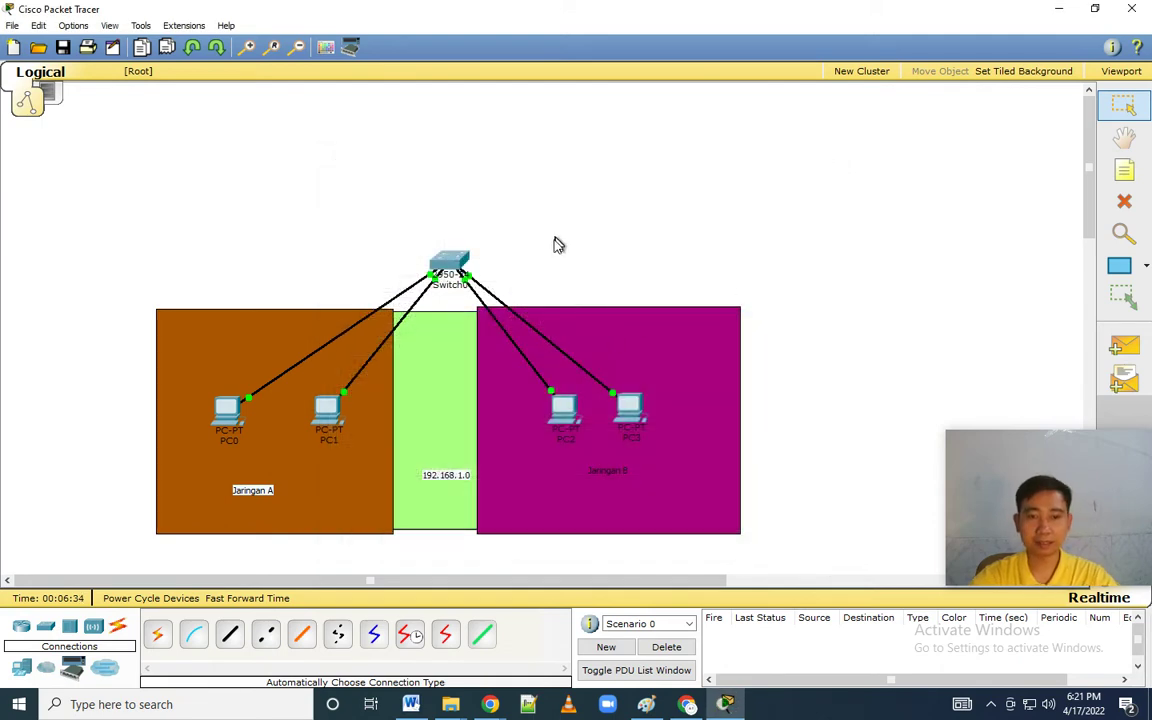
Step: Check which Switch0 ports the links to PC0 and PC1 use
click(450, 262)
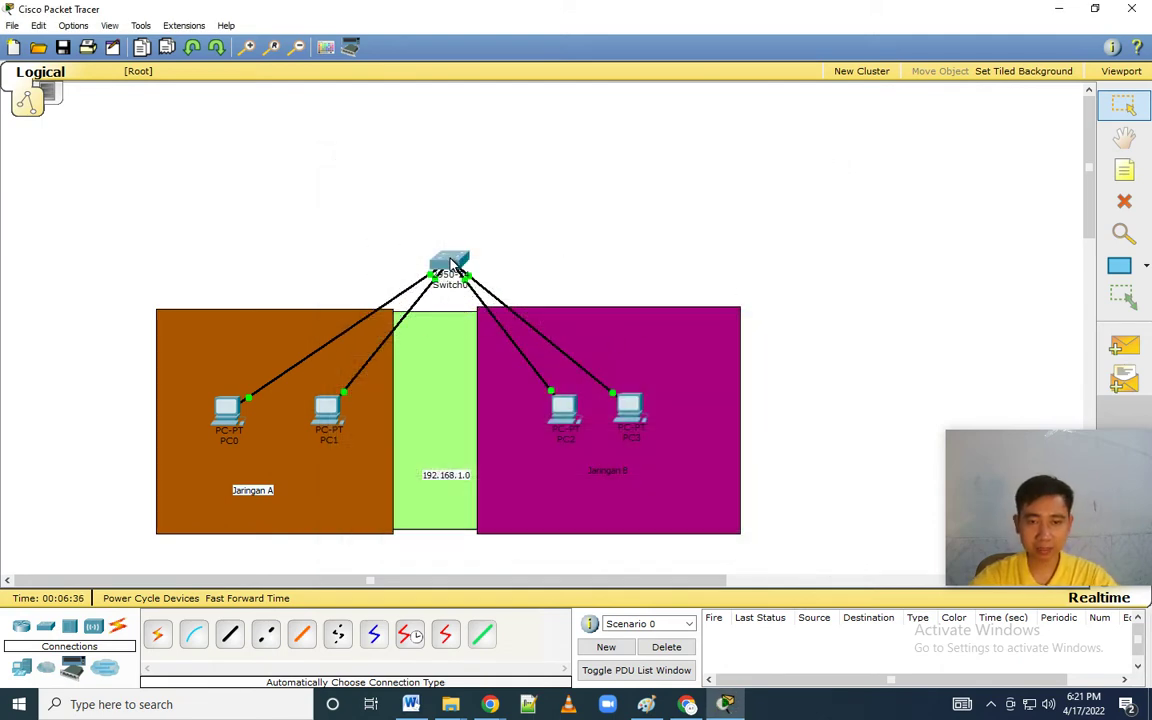
mouse_move(450, 263)
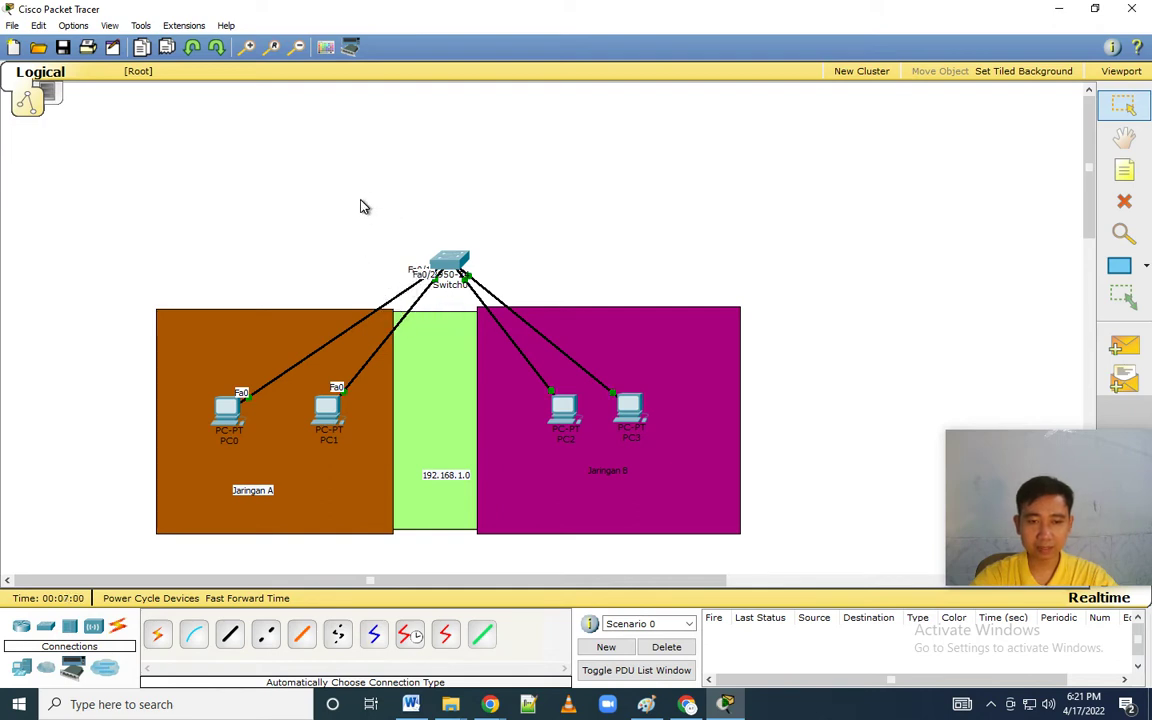
click(427, 280)
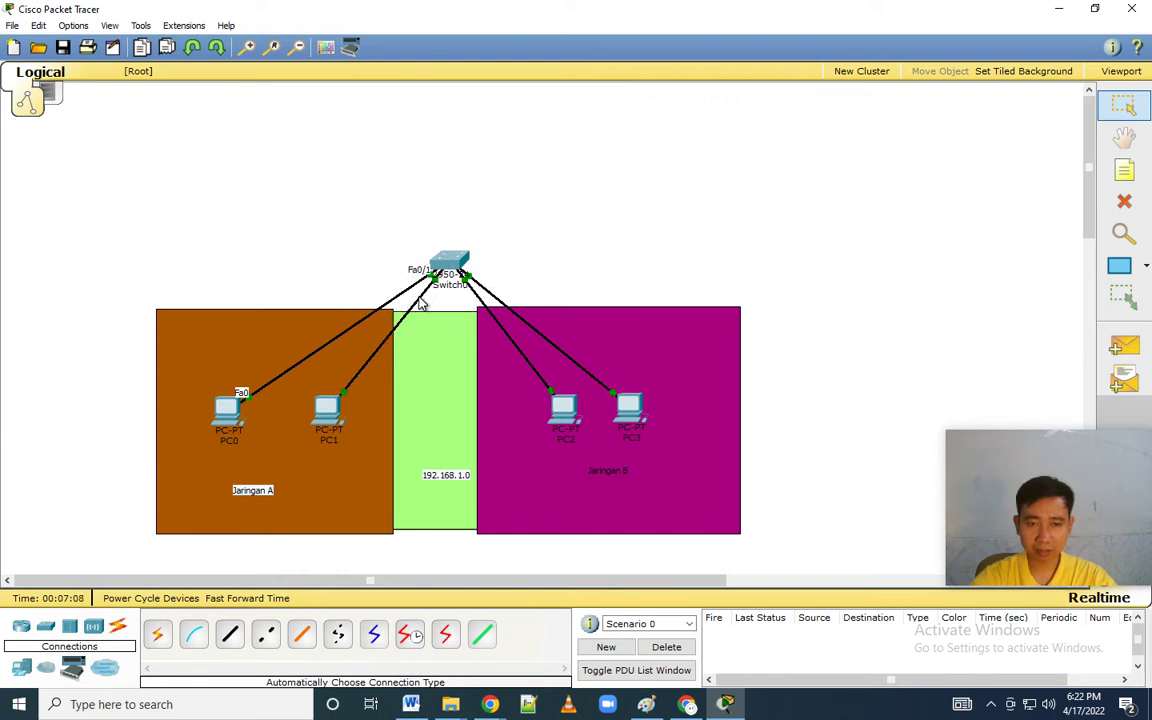
click(427, 273)
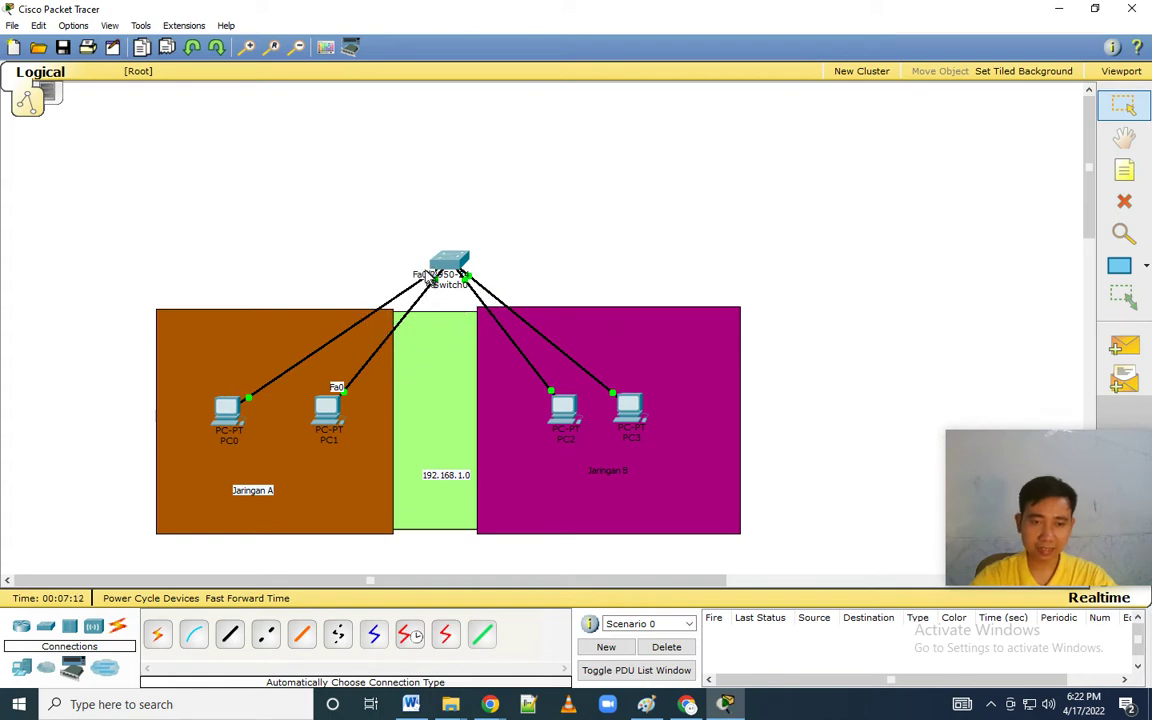
Step: View Switch0's settings for interfaces FastEthernet0/1 to FastEthernet0/4, checking the port labels on the PC2 and PC3 links in between
click(445, 262)
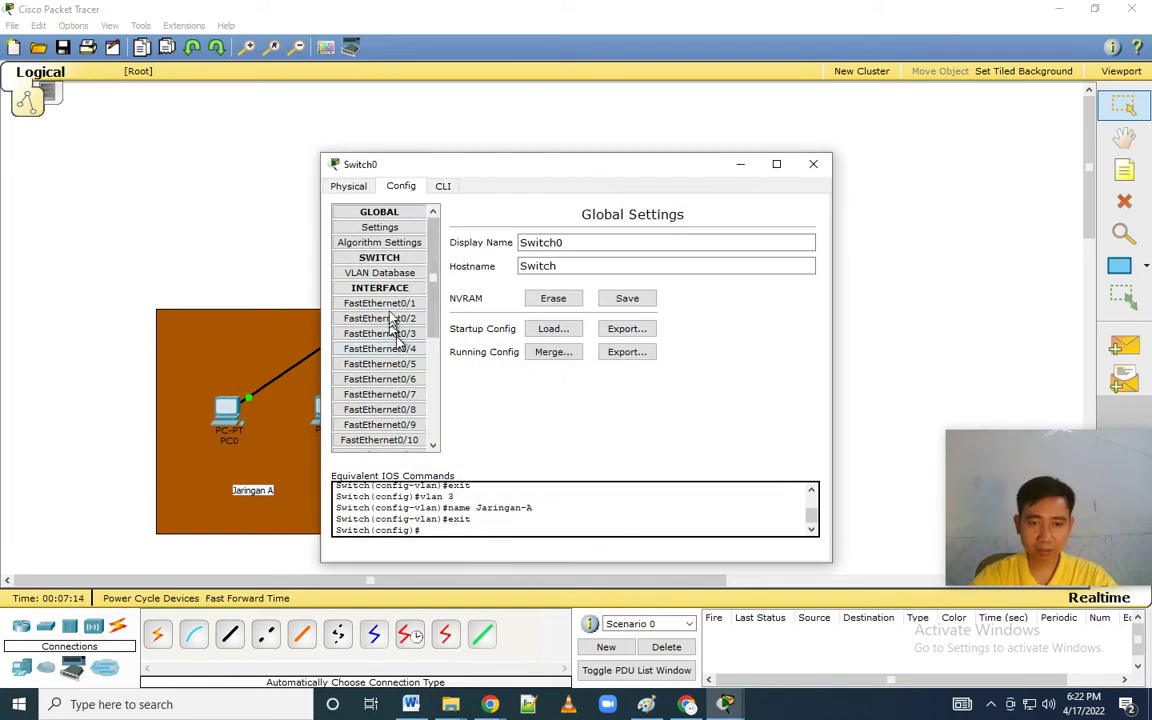
click(391, 306)
click(398, 320)
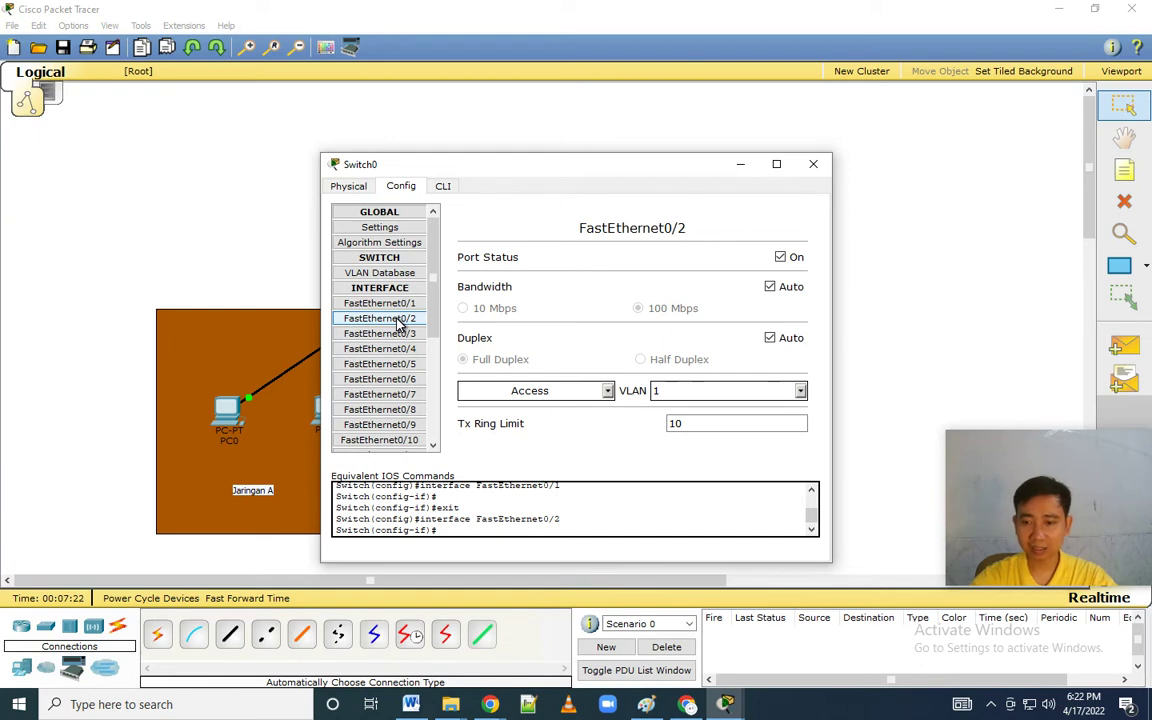
click(813, 164)
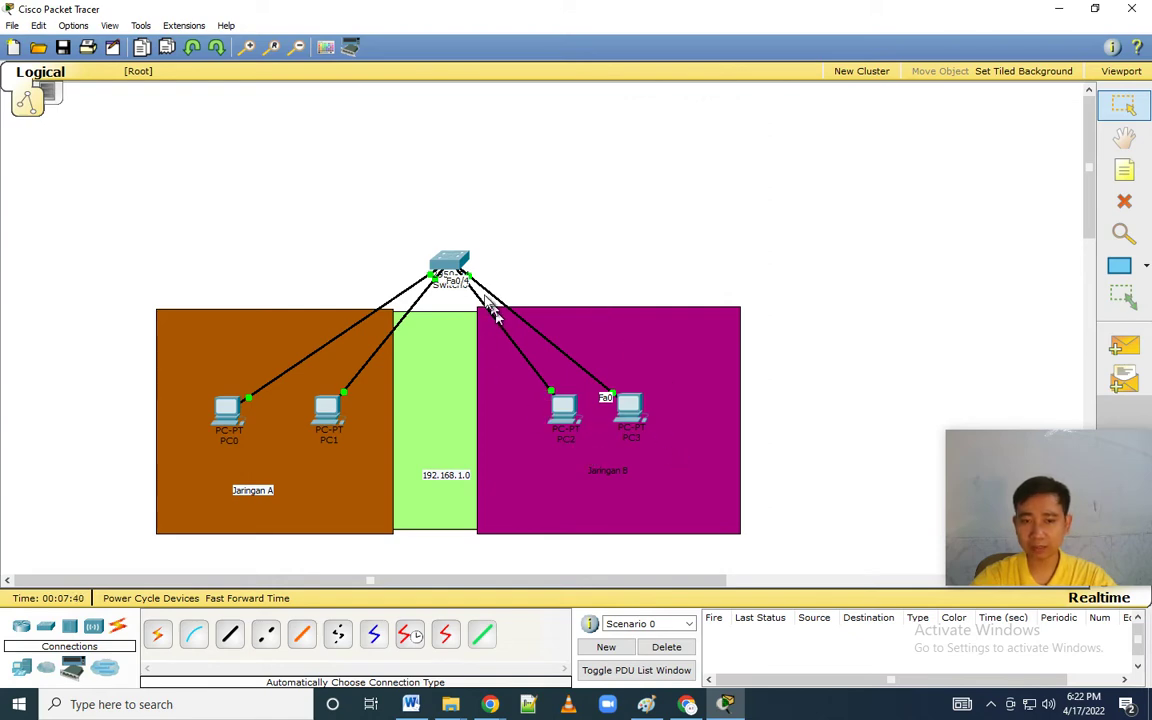
click(452, 267)
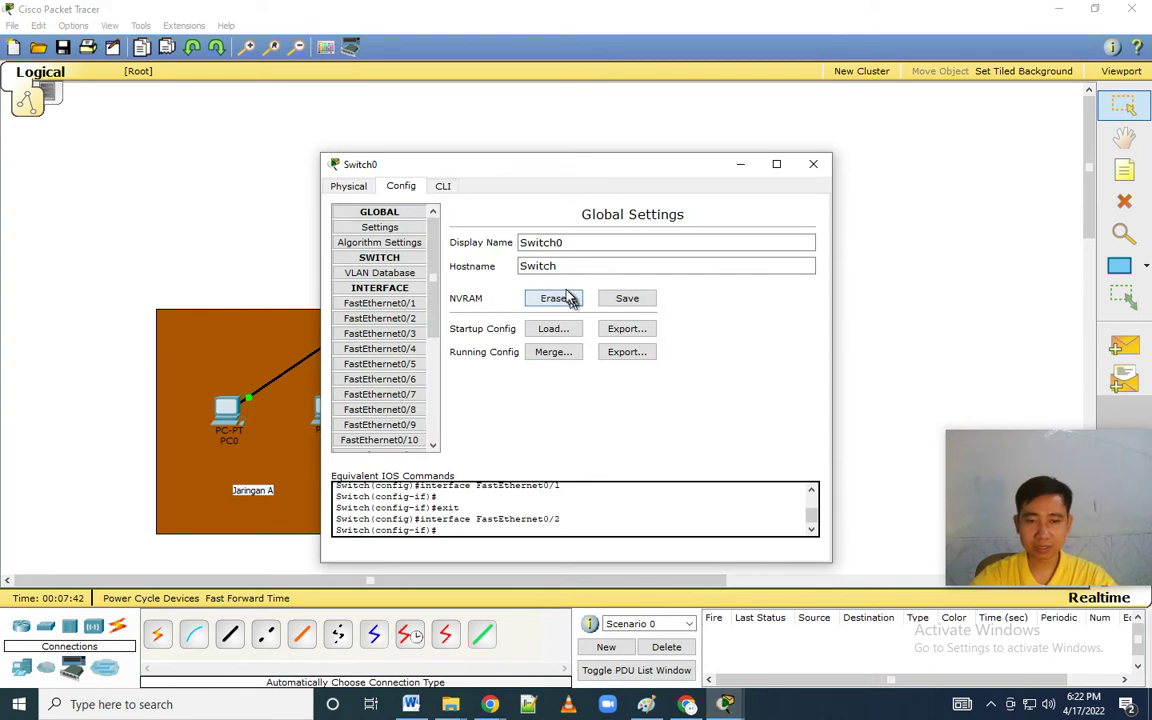
click(405, 336)
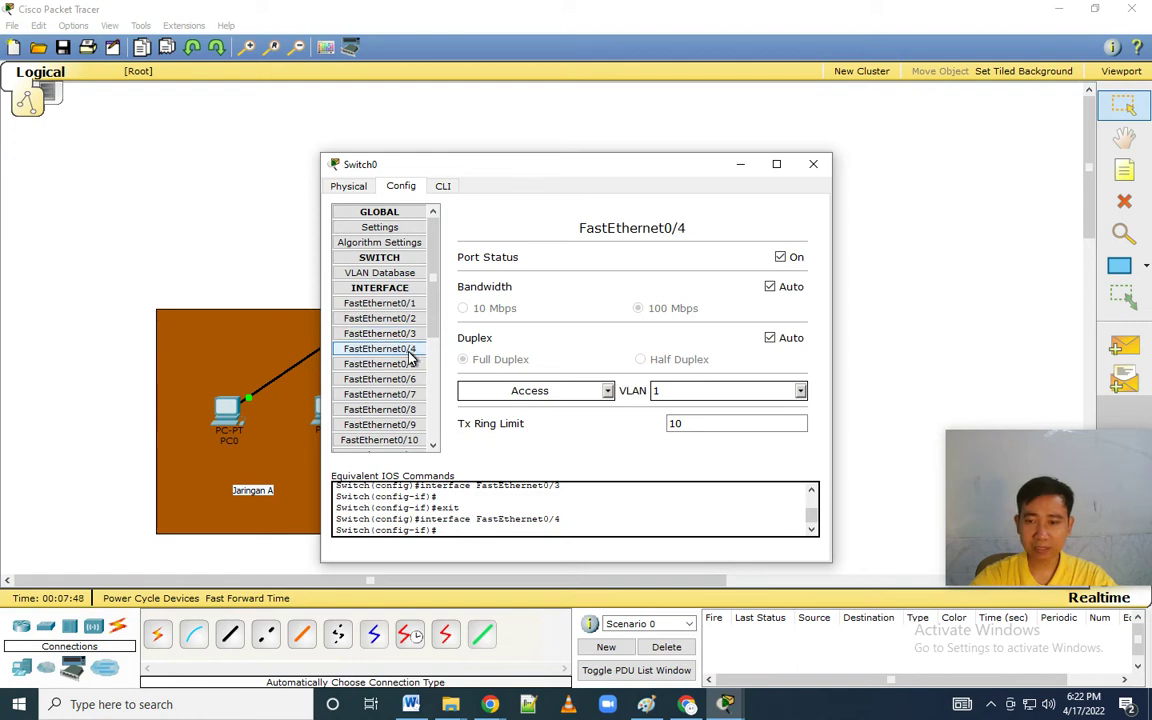
click(814, 166)
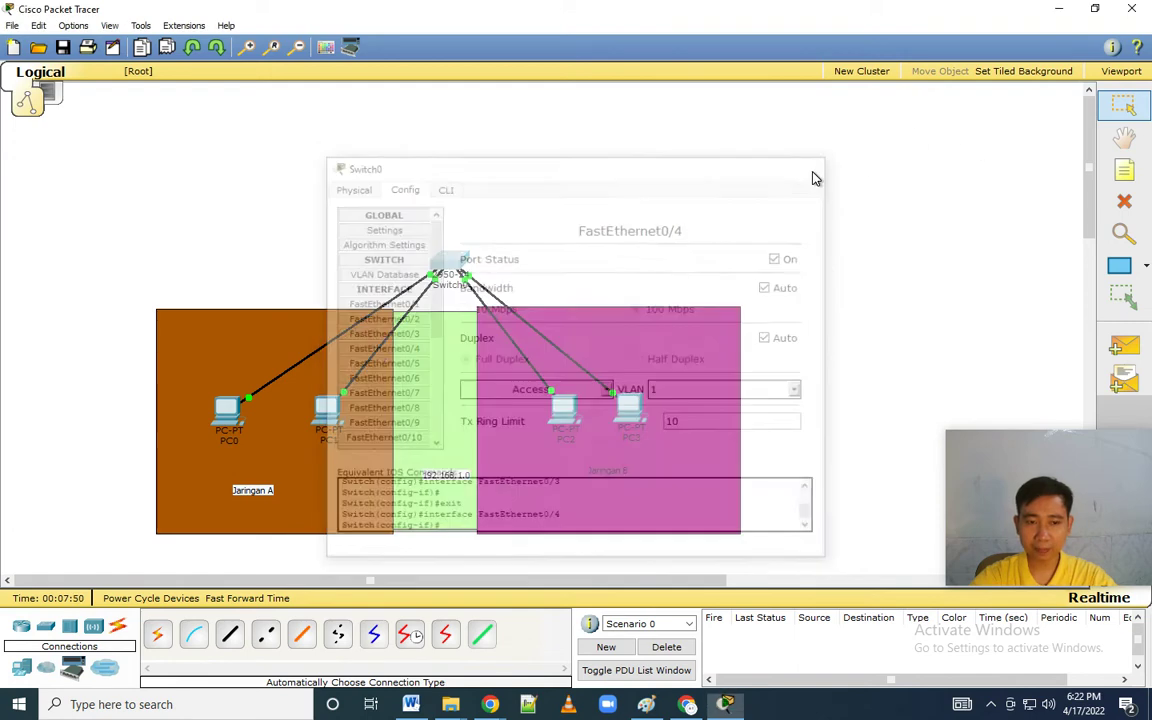
Step: Move the "Jaringan A" note up closer to the PCs and add the note "Fa 0/1 , Fa 0/2" below it
drag(257, 490, 288, 462)
click(1124, 170)
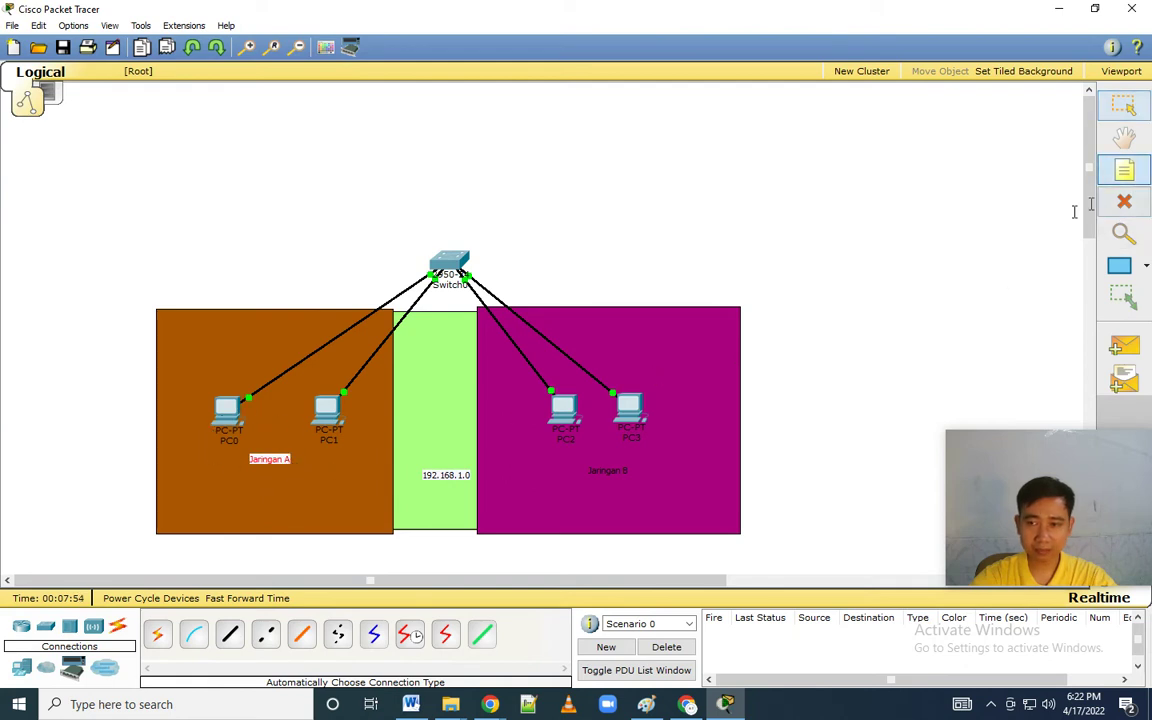
click(225, 495)
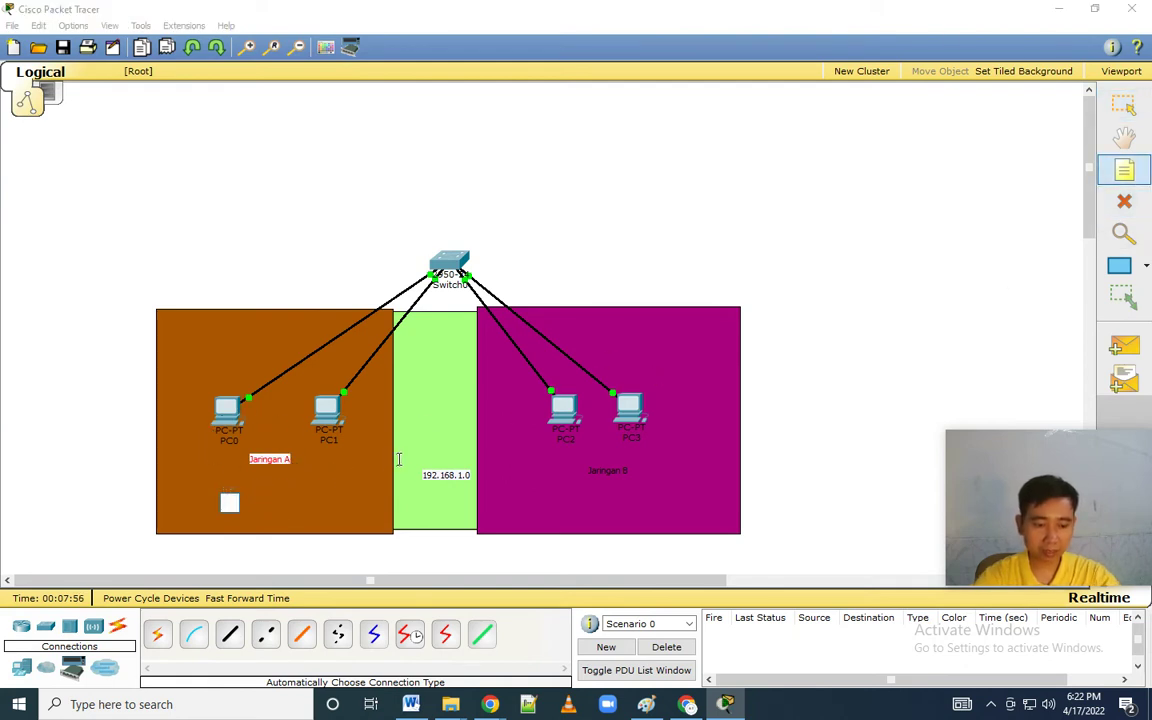
text(FA)
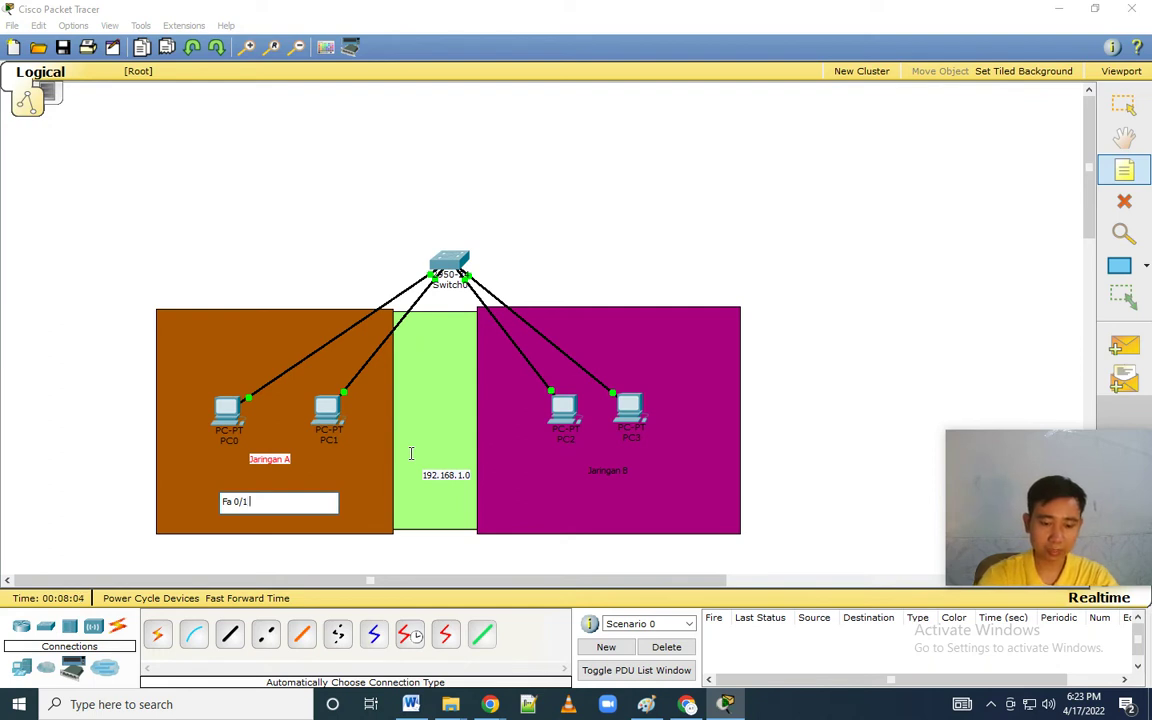
text(0/1 , Fa 0/2)
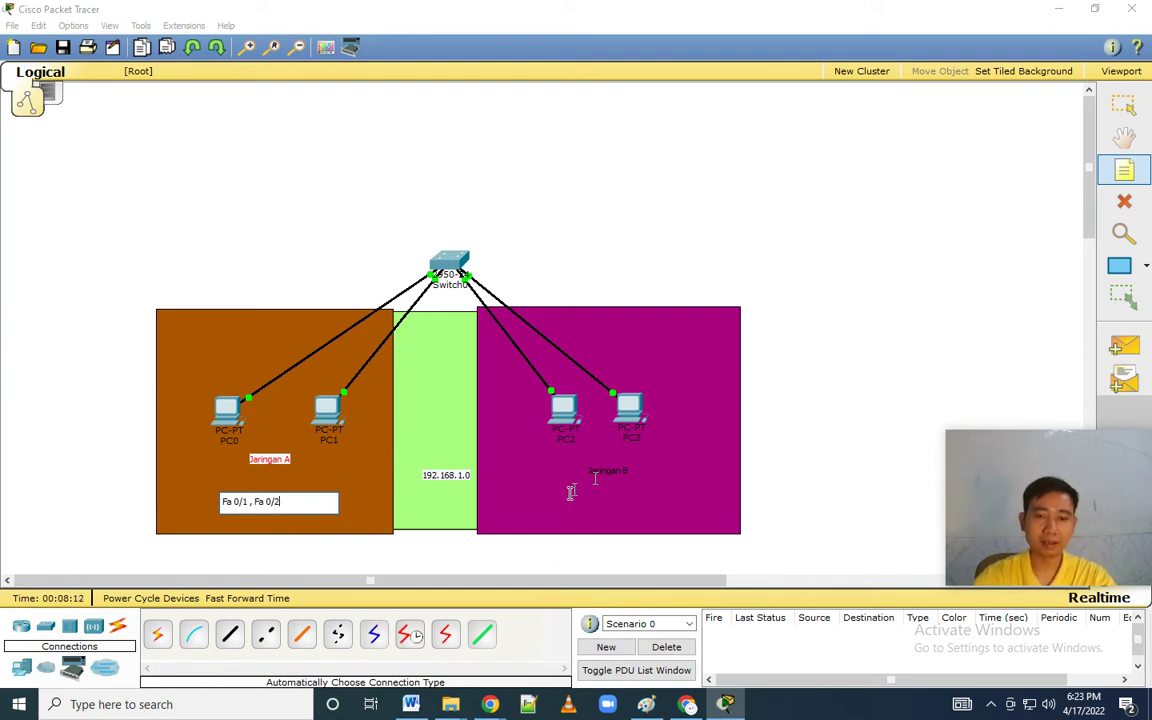
Step: Add the note "Fa 0/3 , Fa 0/4" in the Jaringan B area, and reposition both areas' notes closer beneath their PCs
drag(608, 470, 617, 416)
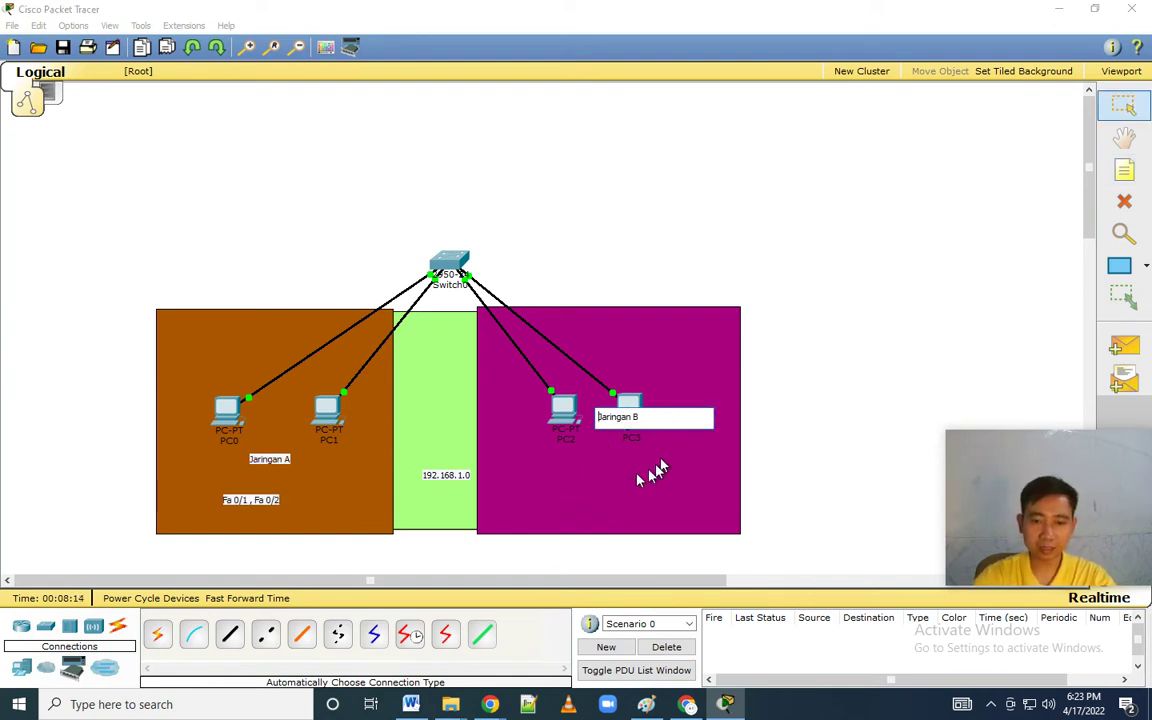
click(846, 378)
click(1124, 170)
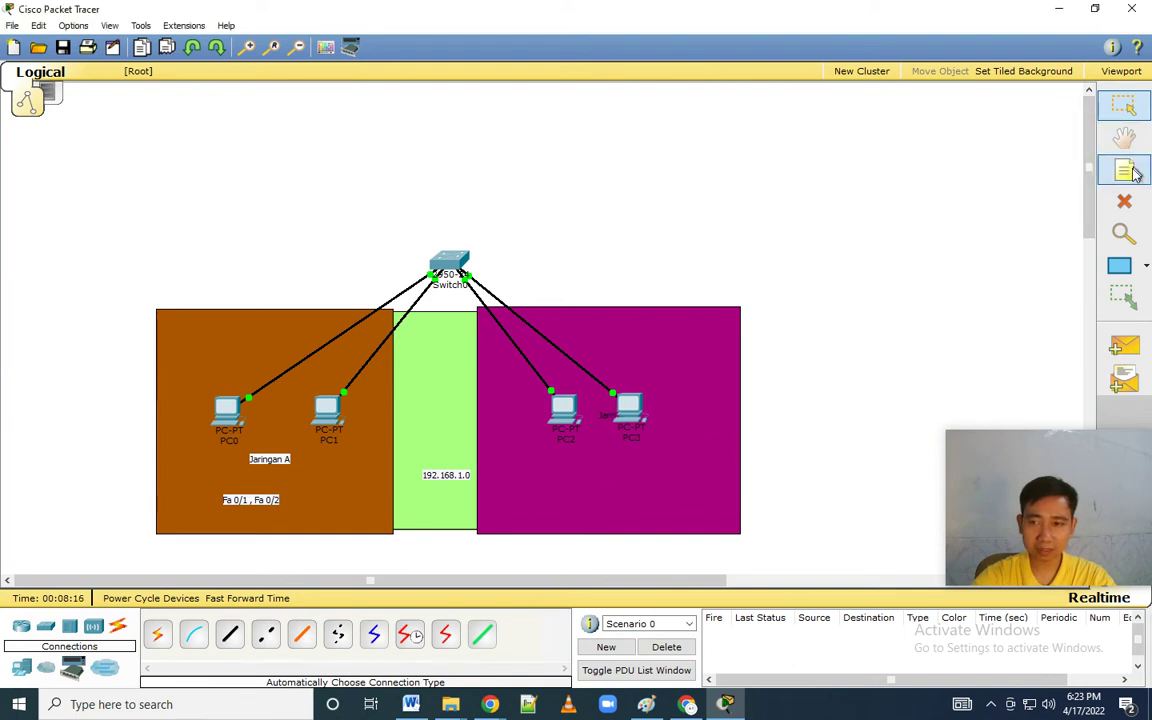
click(588, 485)
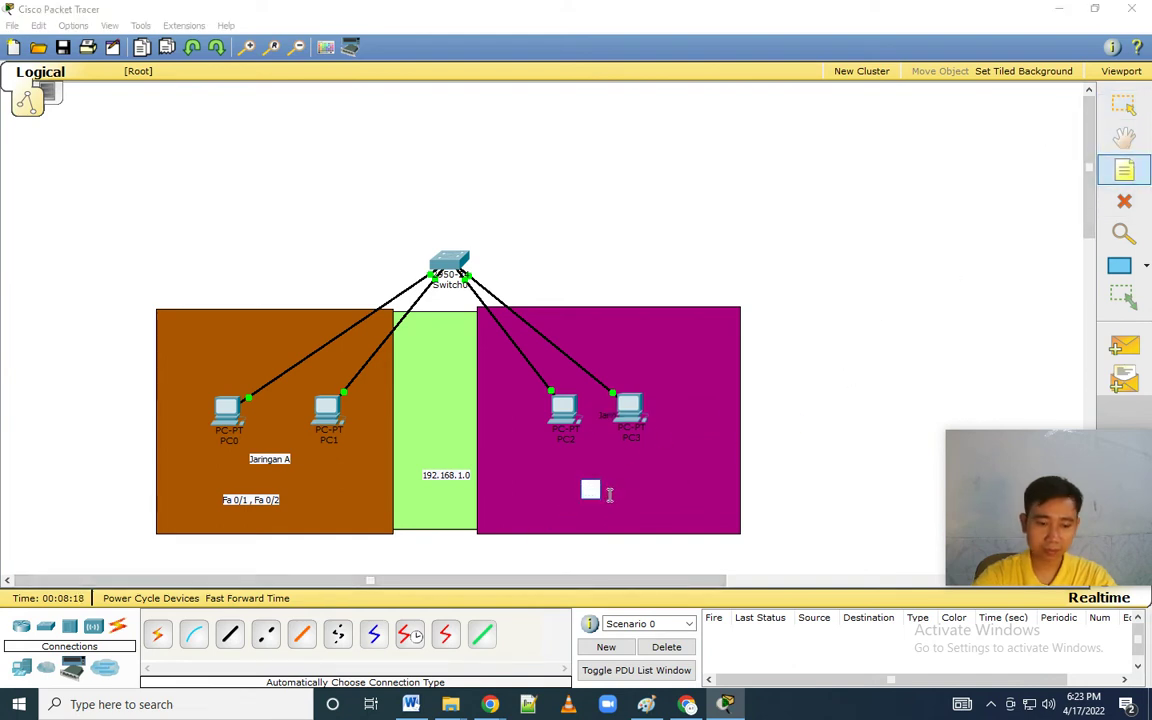
text(f)
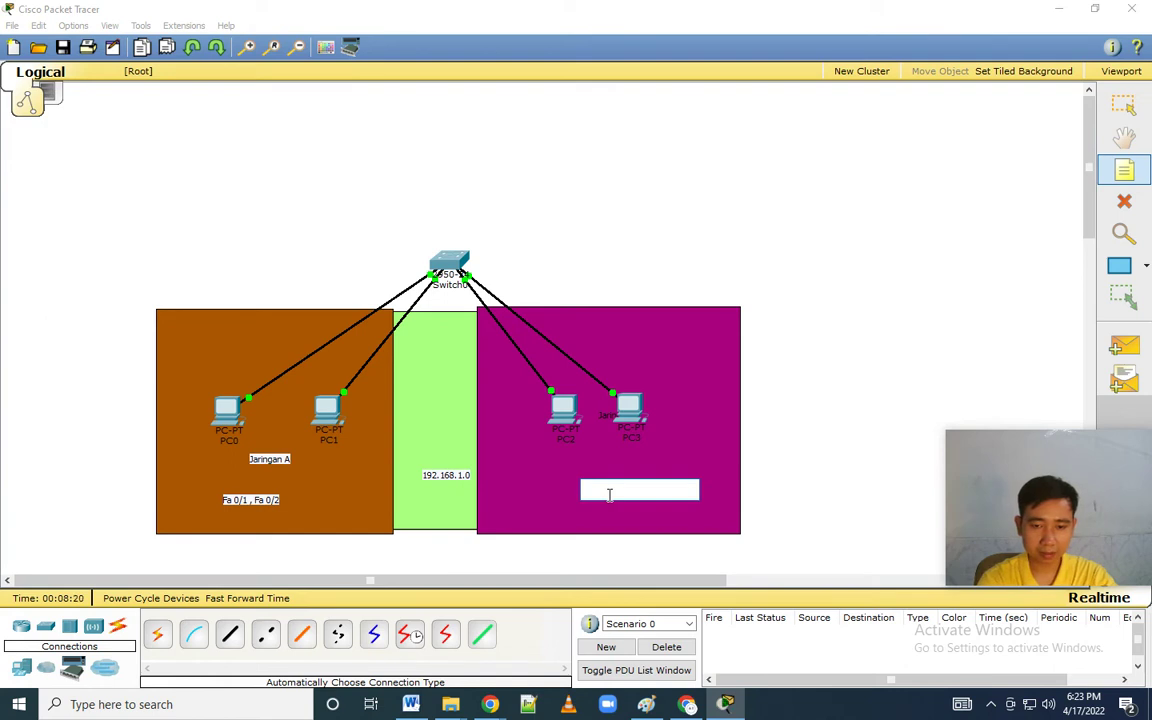
text(a 03)
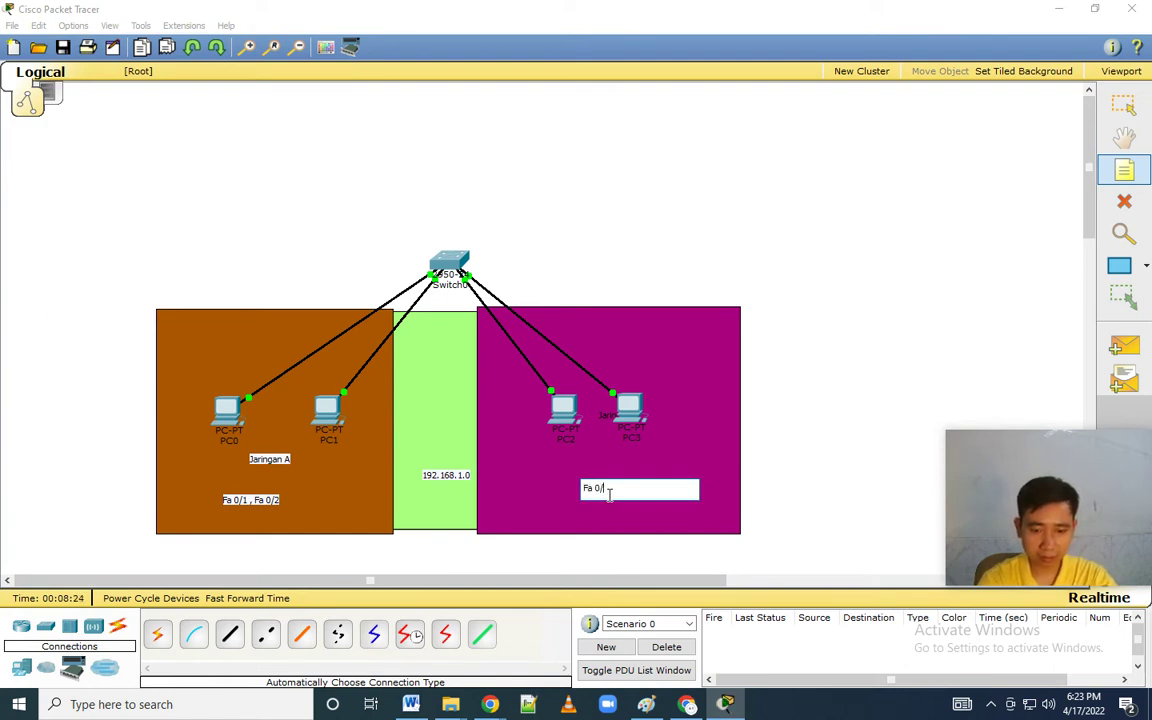
text(, Fa 0/4)
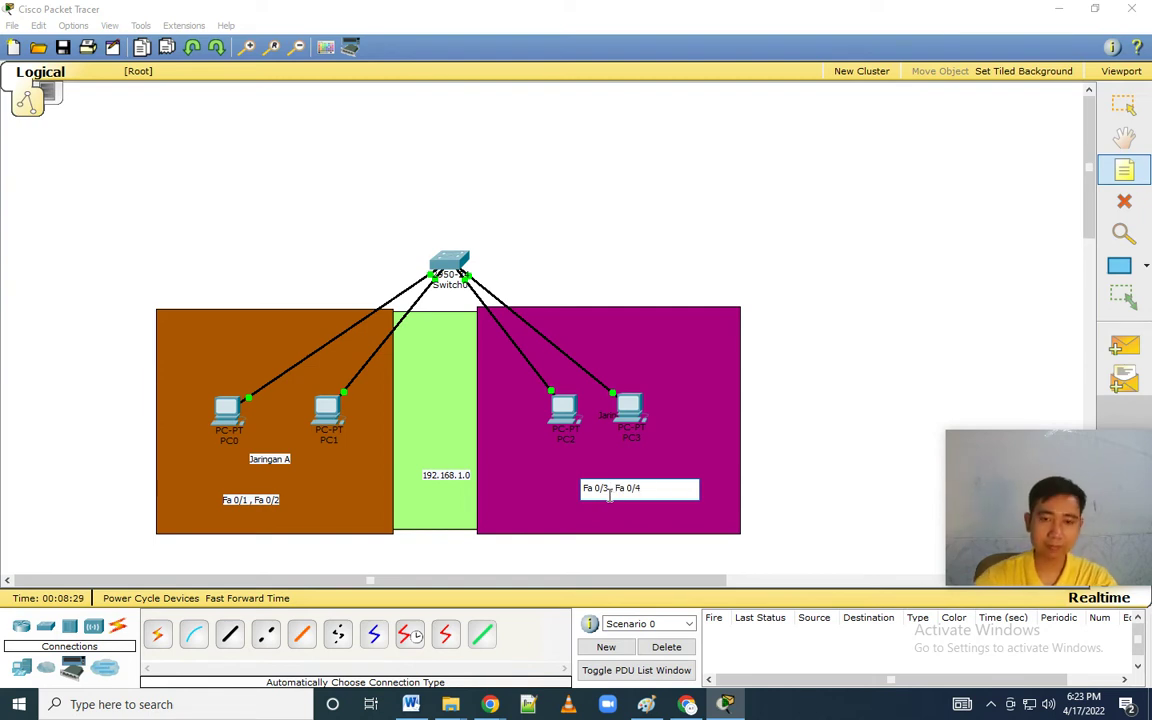
key(Escape)
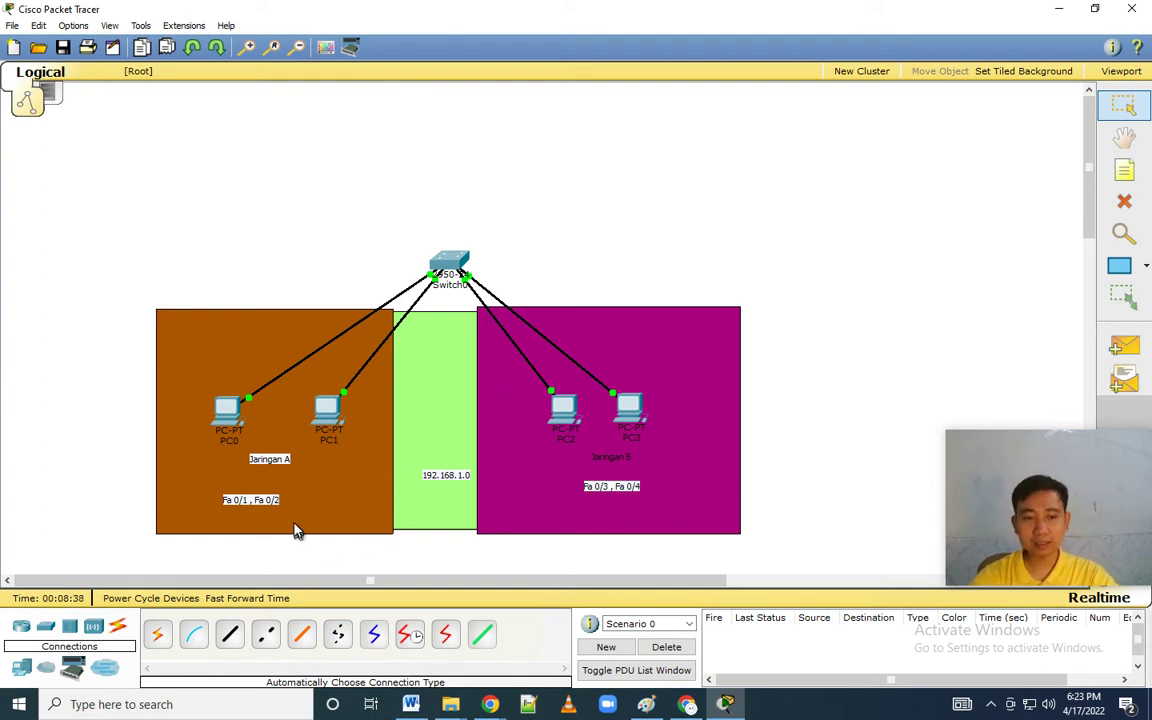
drag(265, 508, 281, 495)
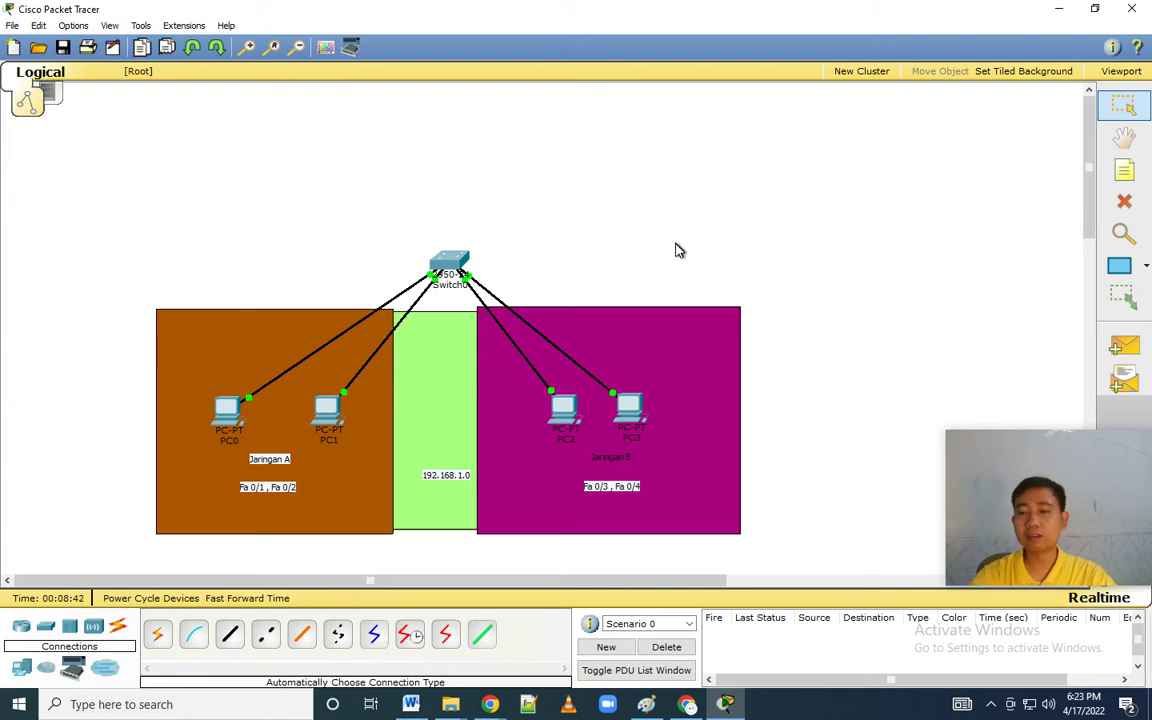
Step: In Switch0's configuration, assign access port FastEthernet0/1 to VLAN 3 (Jaringan-A)
click(452, 268)
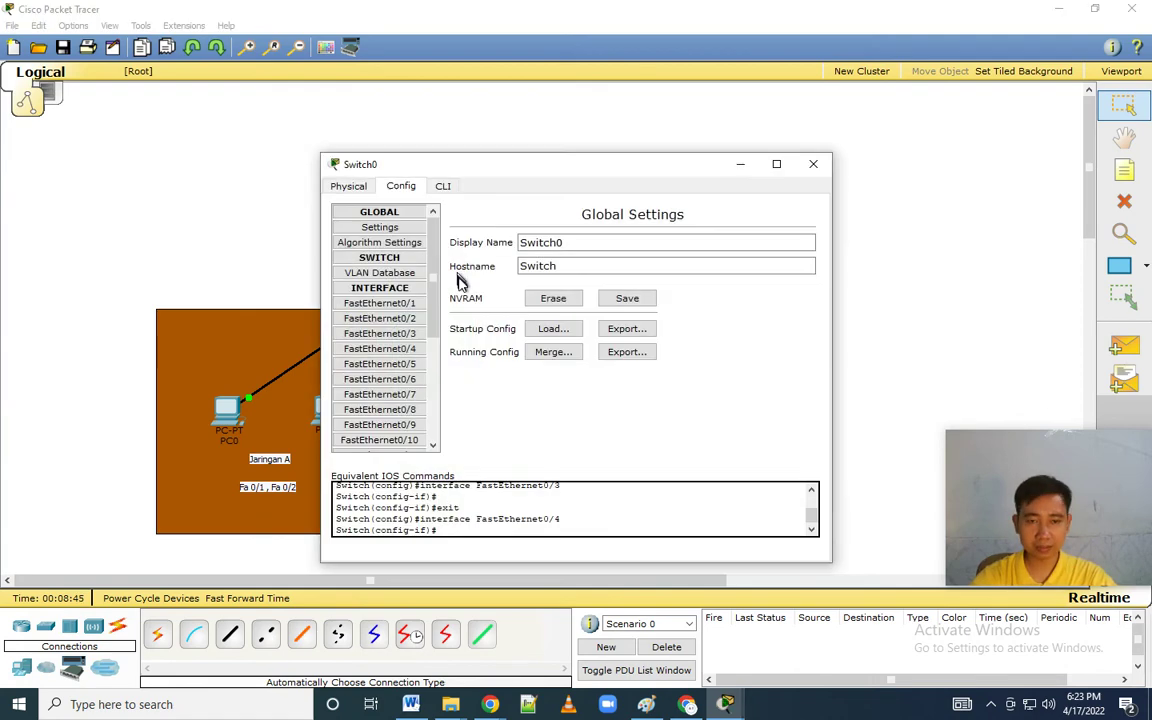
click(379, 304)
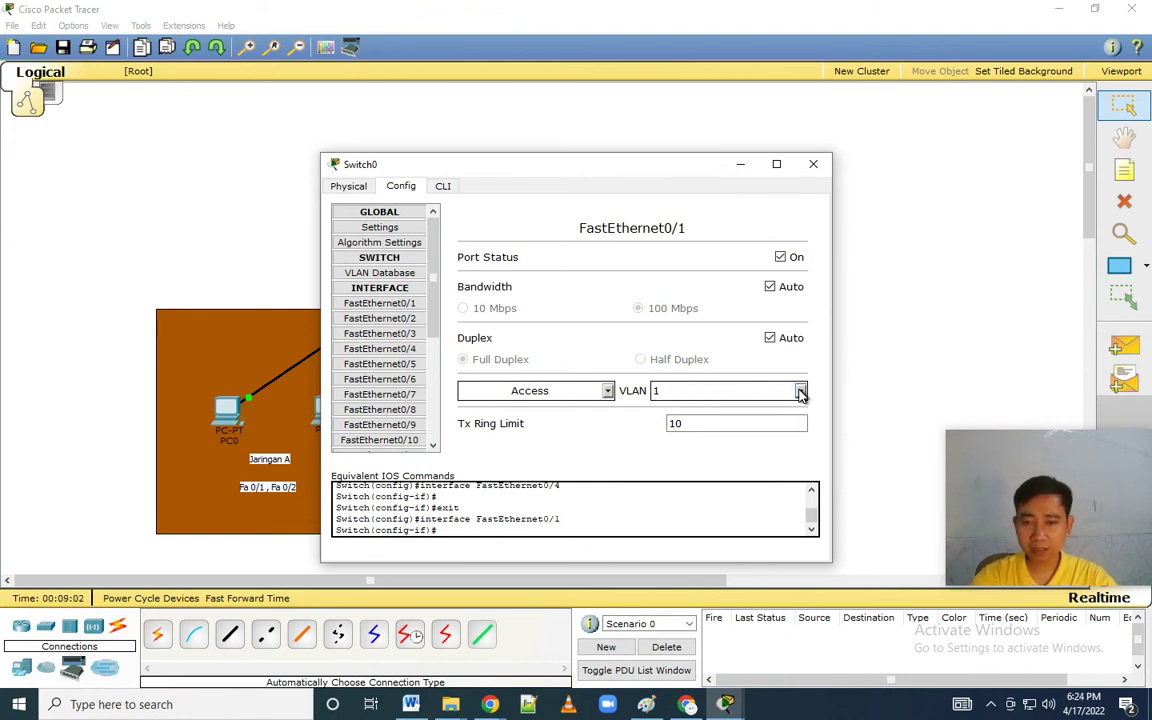
click(800, 391)
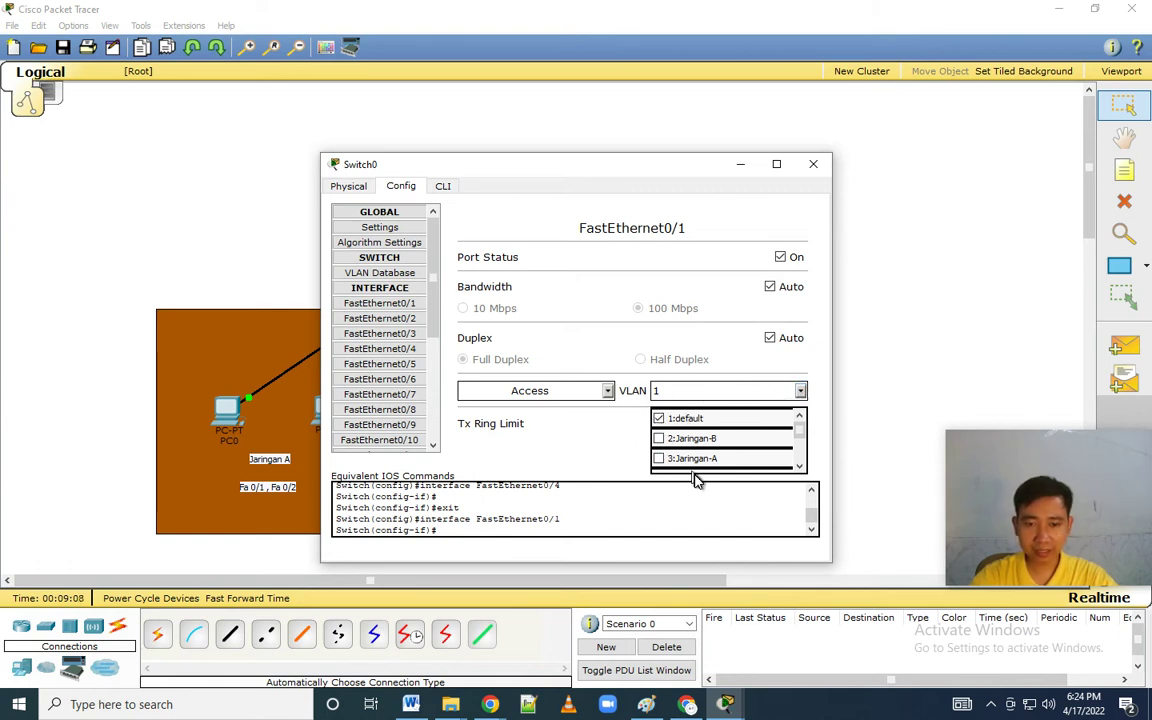
click(659, 459)
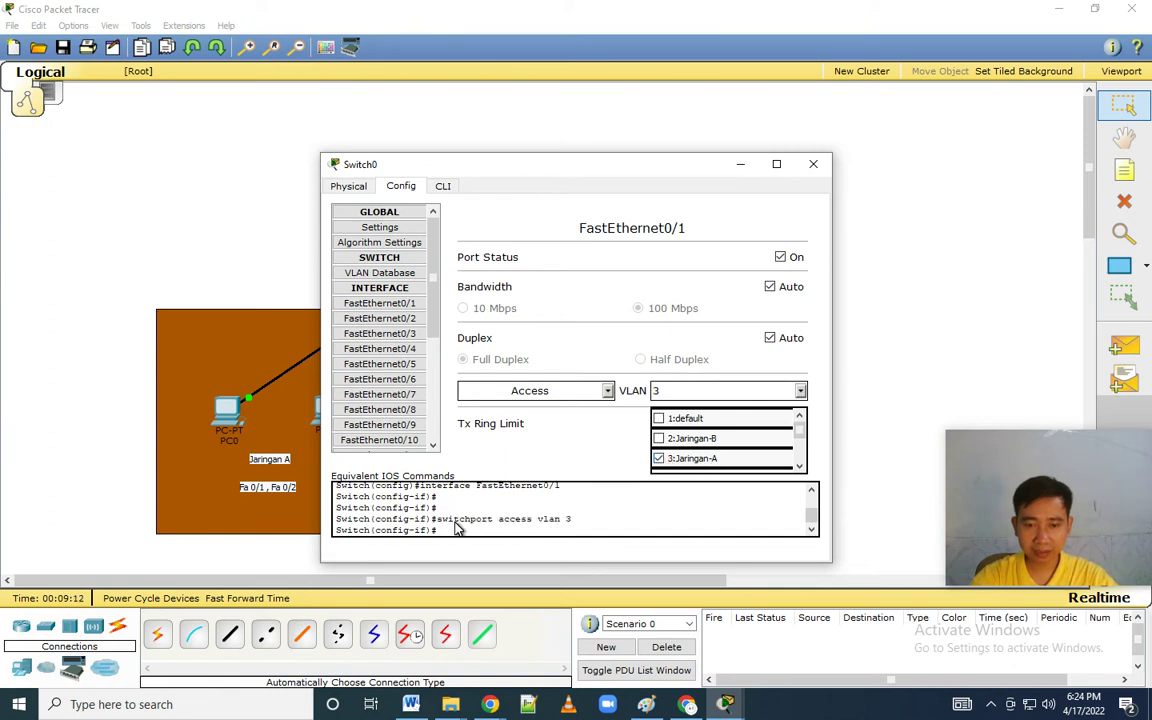
click(567, 527)
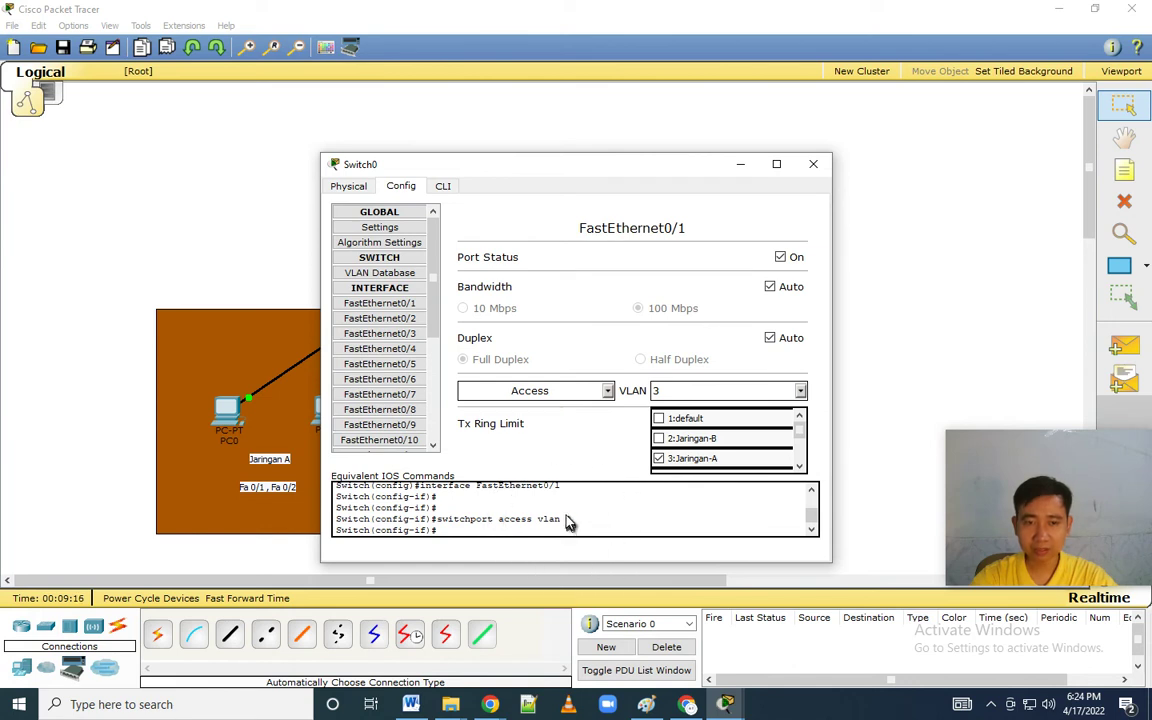
Step: Assign access port FastEthernet0/2 of Switch0 to VLAN 3 (Jaringan-A)
click(402, 319)
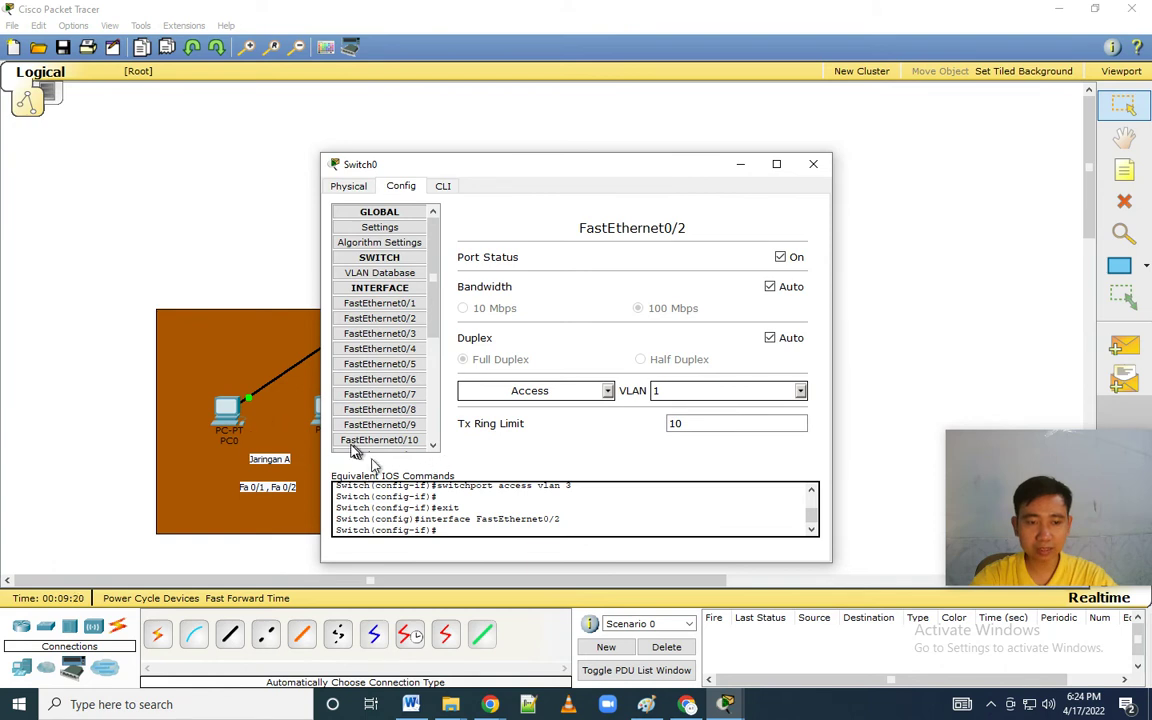
click(801, 391)
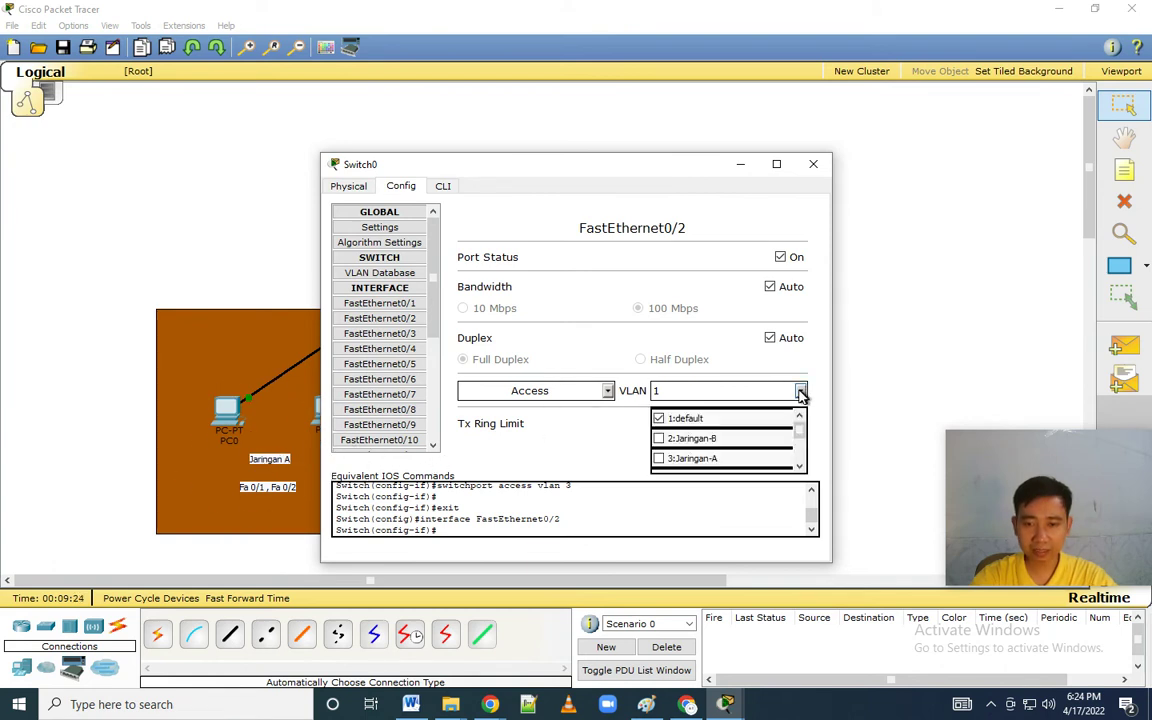
click(659, 459)
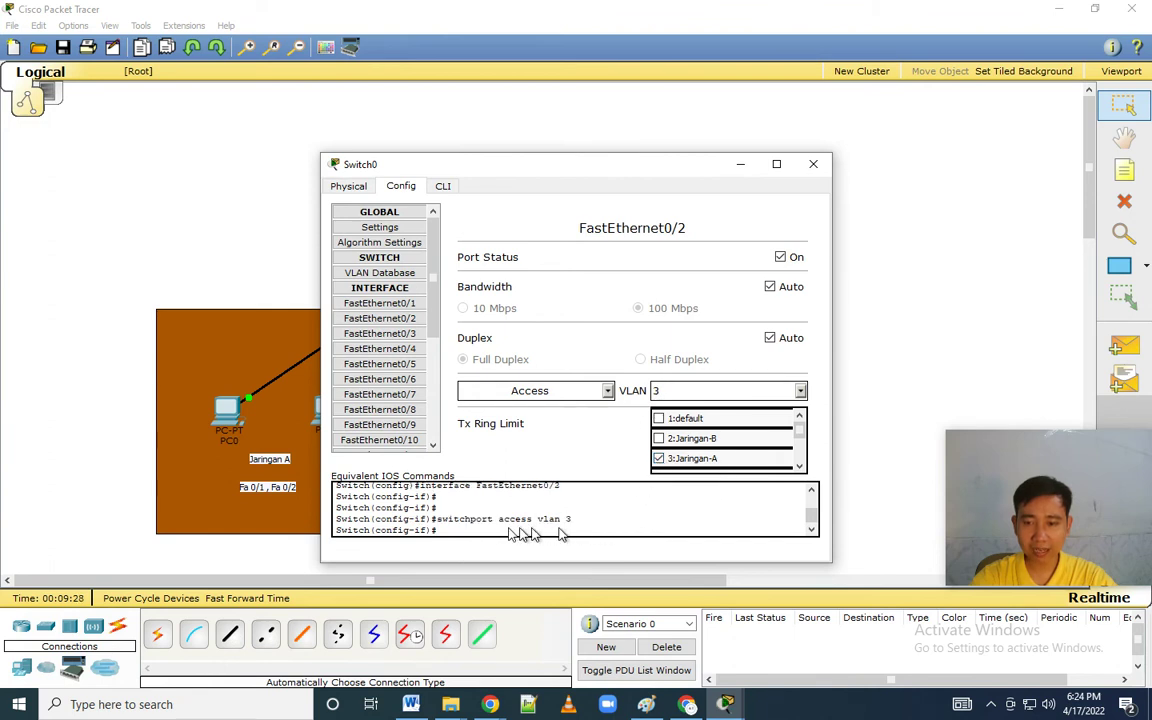
click(455, 529)
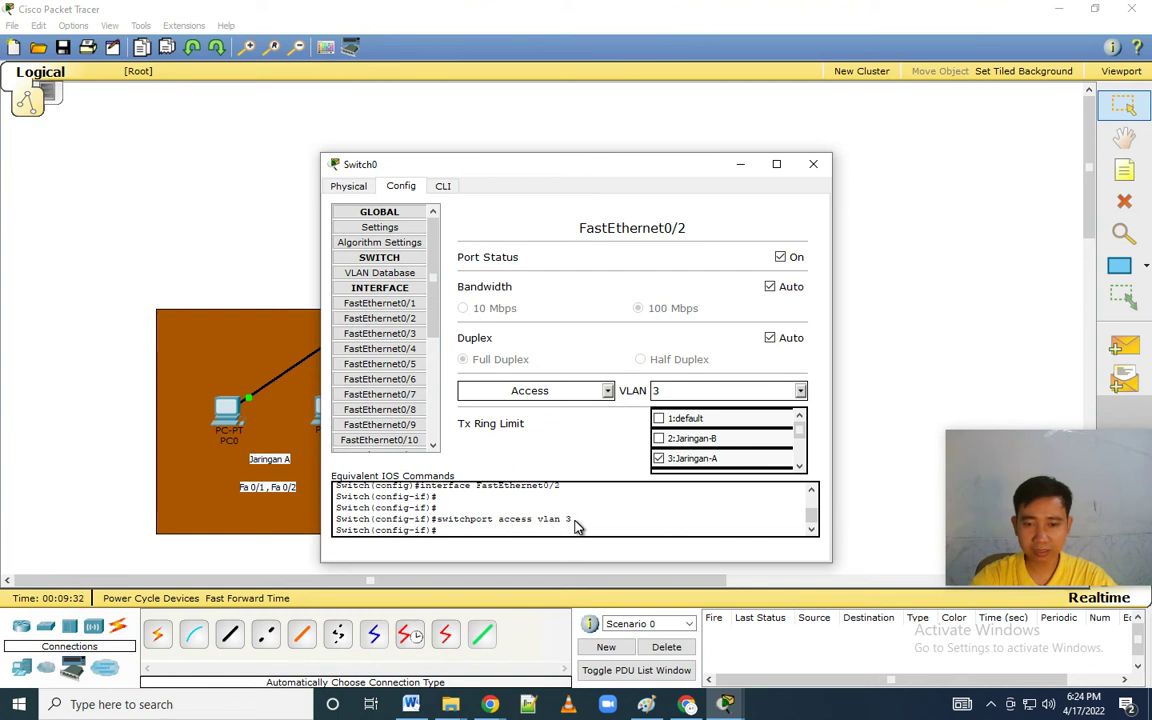
Step: Assign access port FastEthernet0/3 of Switch0 to VLAN 2 (Jaringan-B)
click(380, 334)
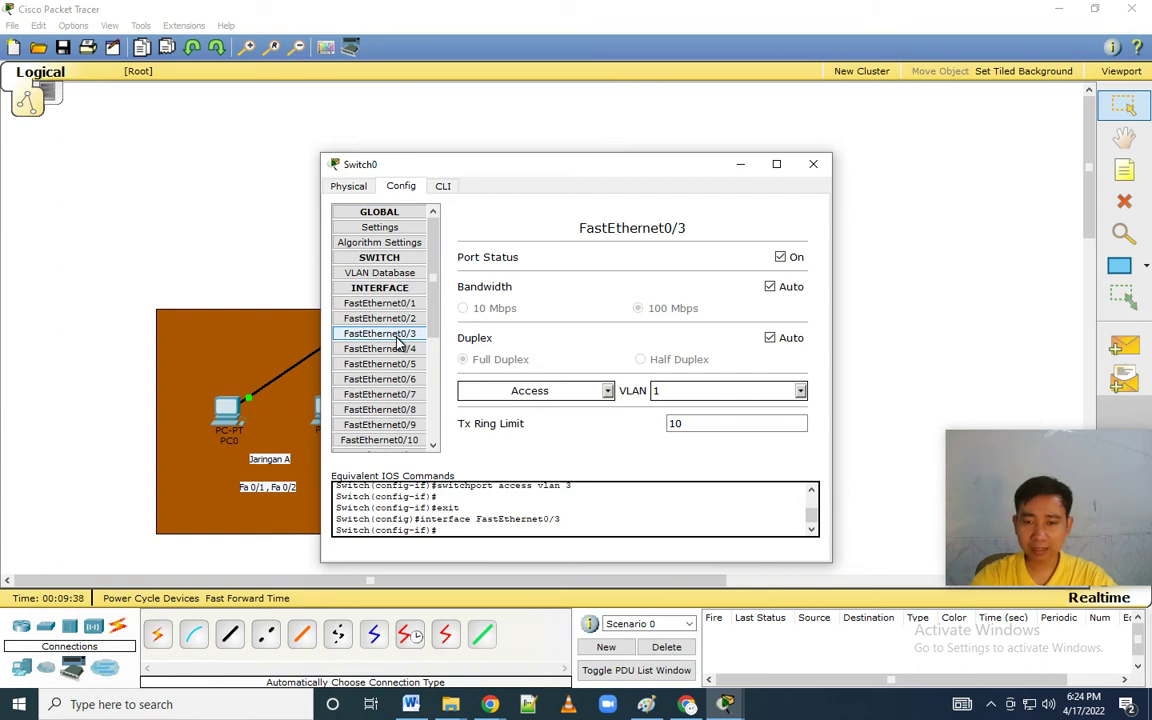
click(801, 391)
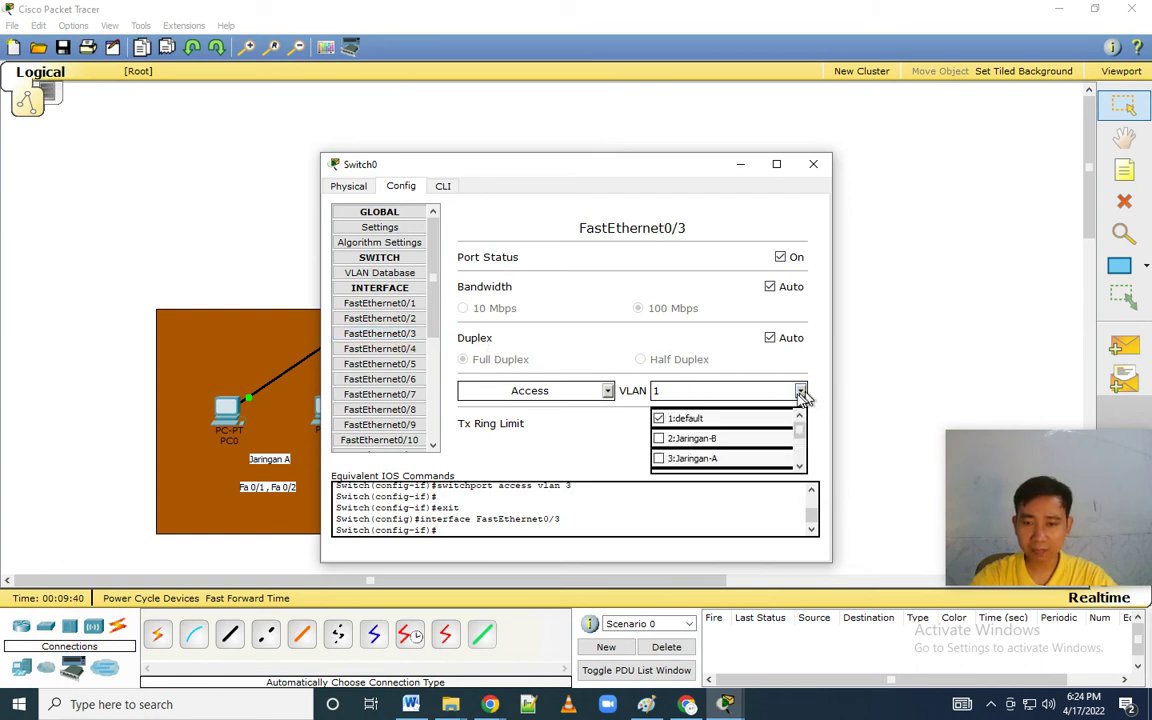
click(660, 440)
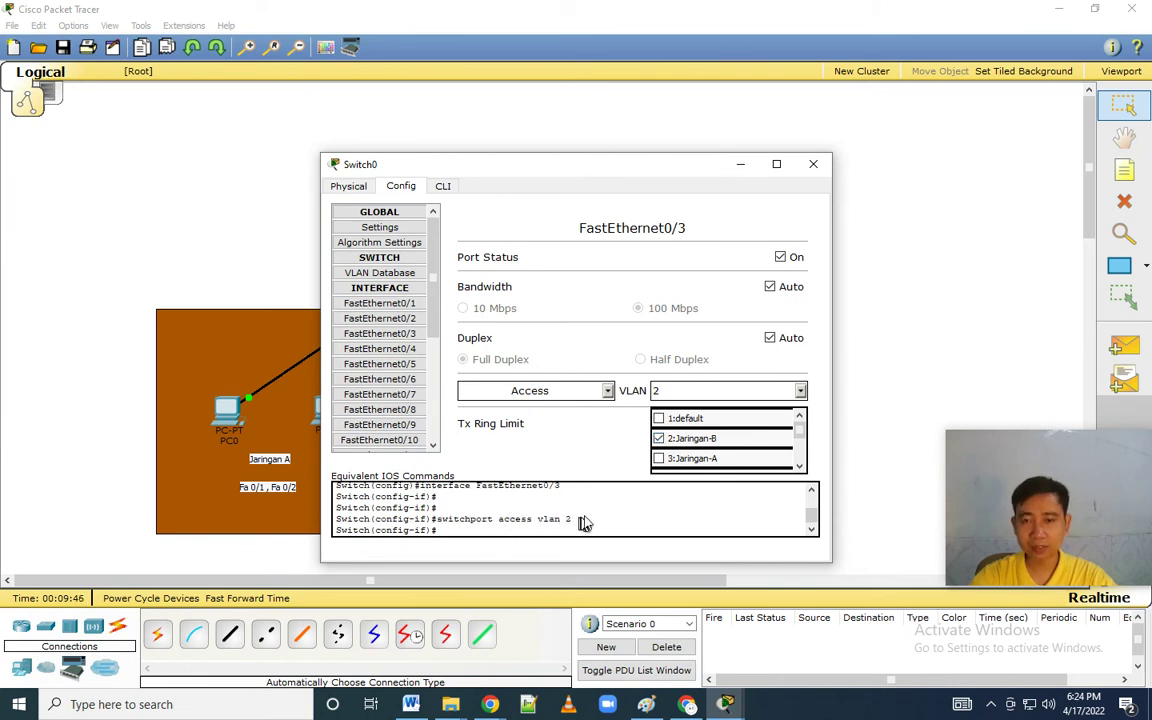
Step: Assign access port FastEthernet0/4 of Switch0 to VLAN 2 (Jaringan-B), and close the switch's window
click(390, 349)
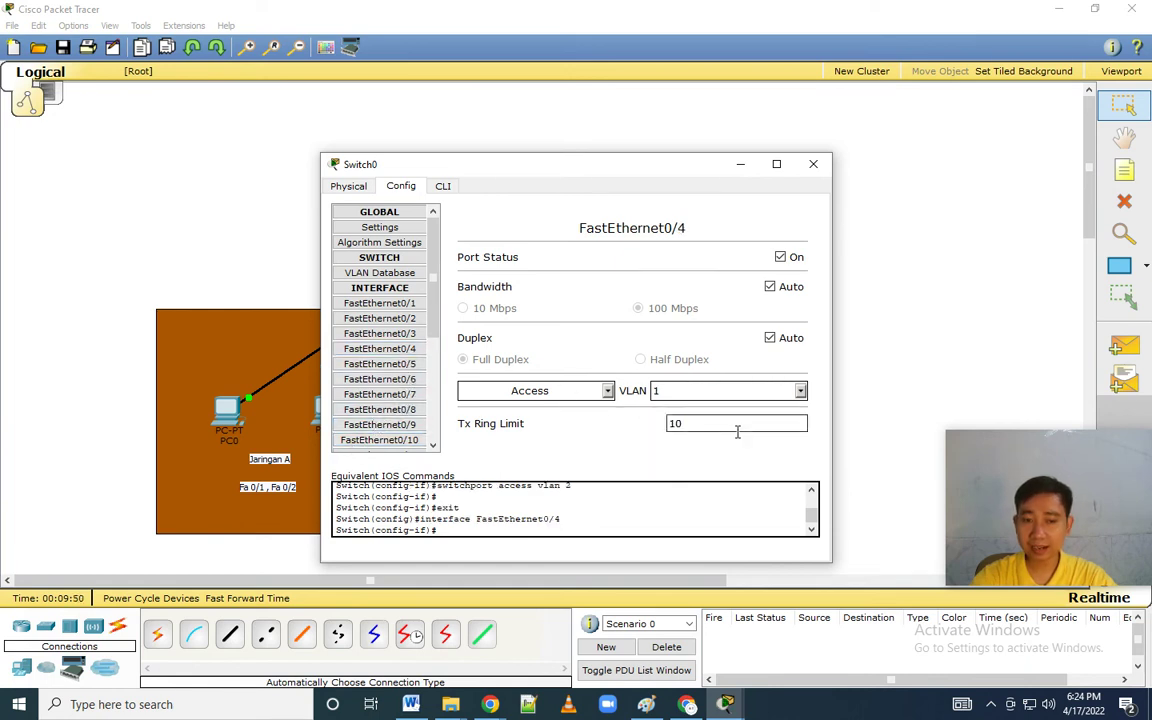
click(800, 391)
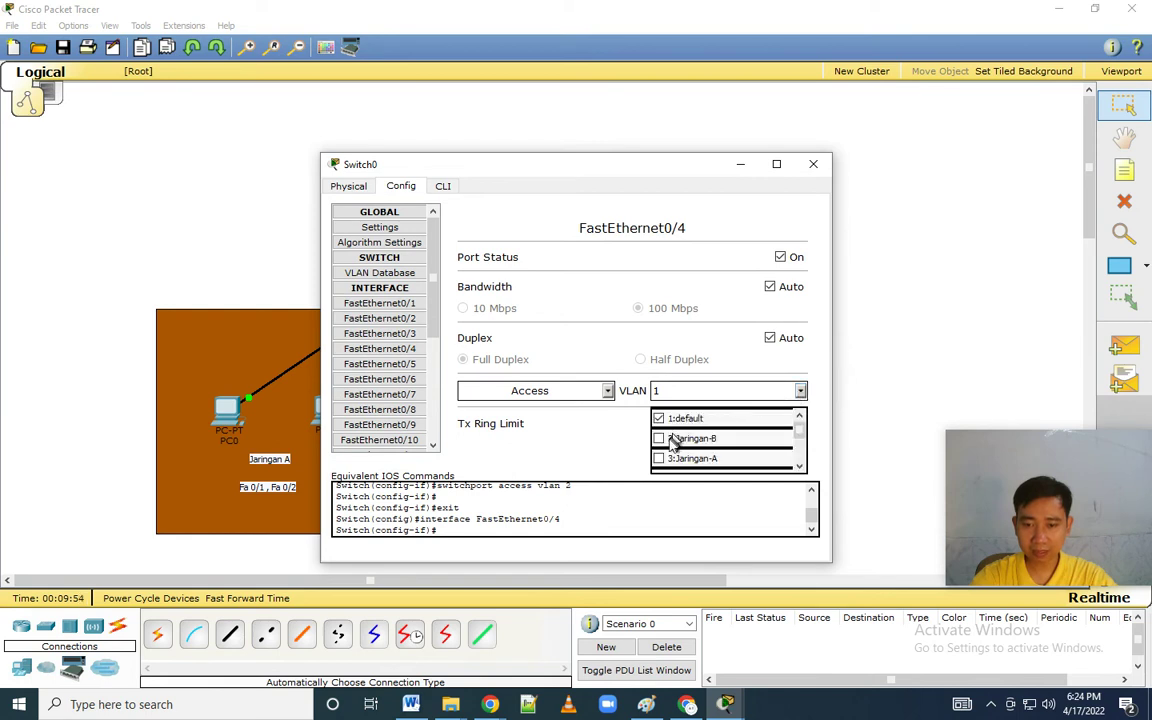
click(712, 440)
click(658, 438)
click(630, 285)
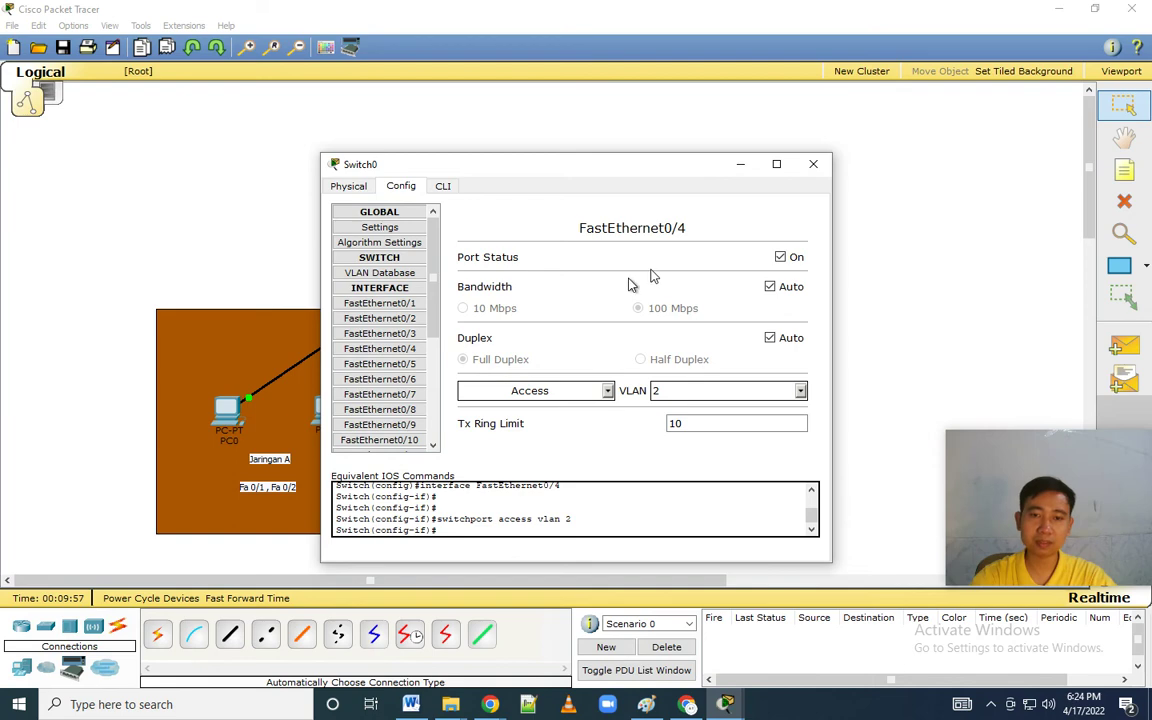
click(815, 165)
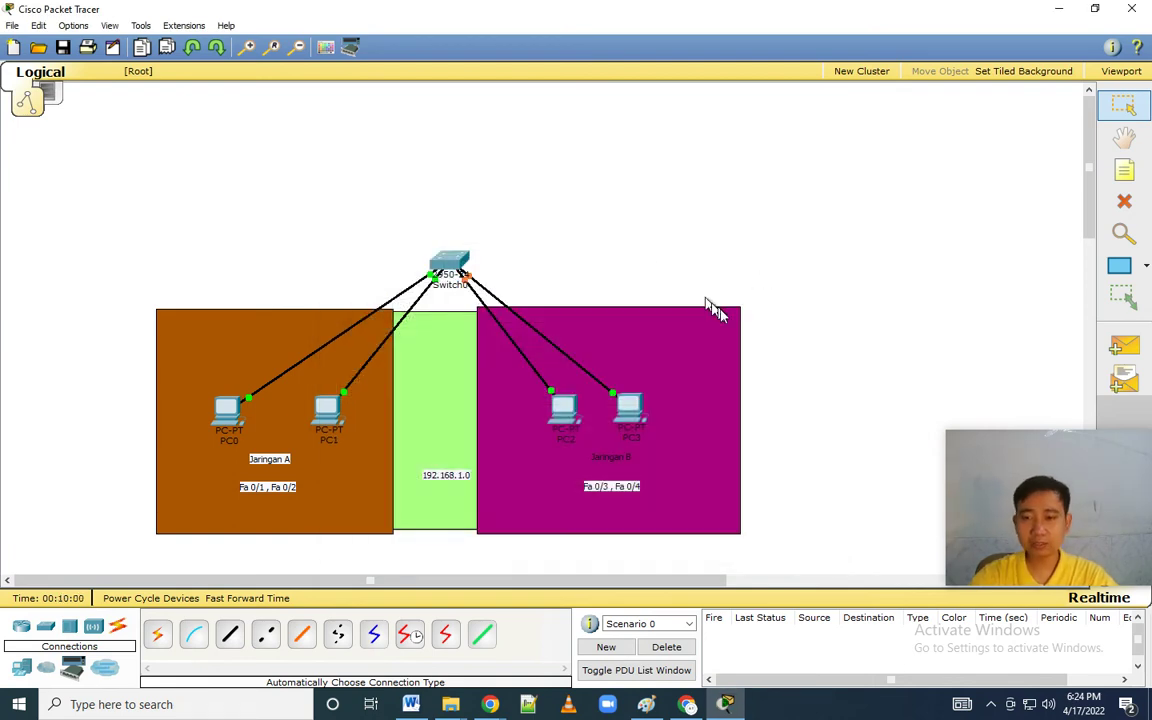
Step: Test connectivity with simple PDUs from PC0 to PC1 within Jaringan A and from PC1 to PC2 across the two areas
click(1123, 345)
click(330, 412)
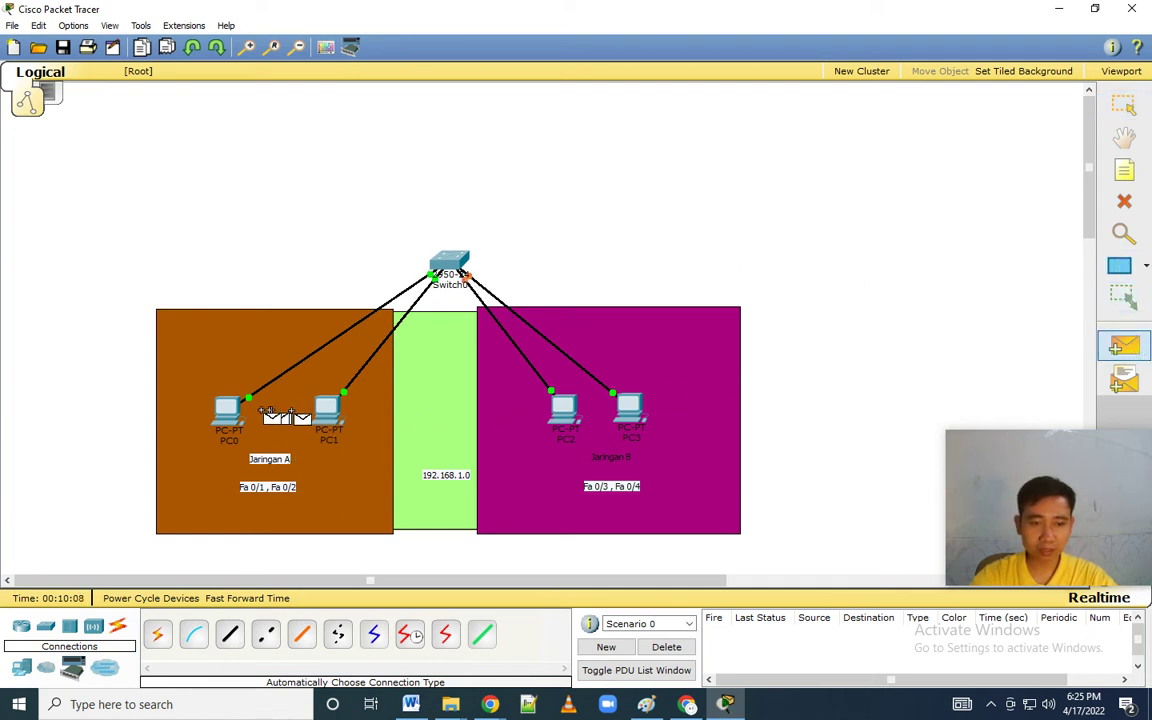
click(1123, 345)
click(330, 418)
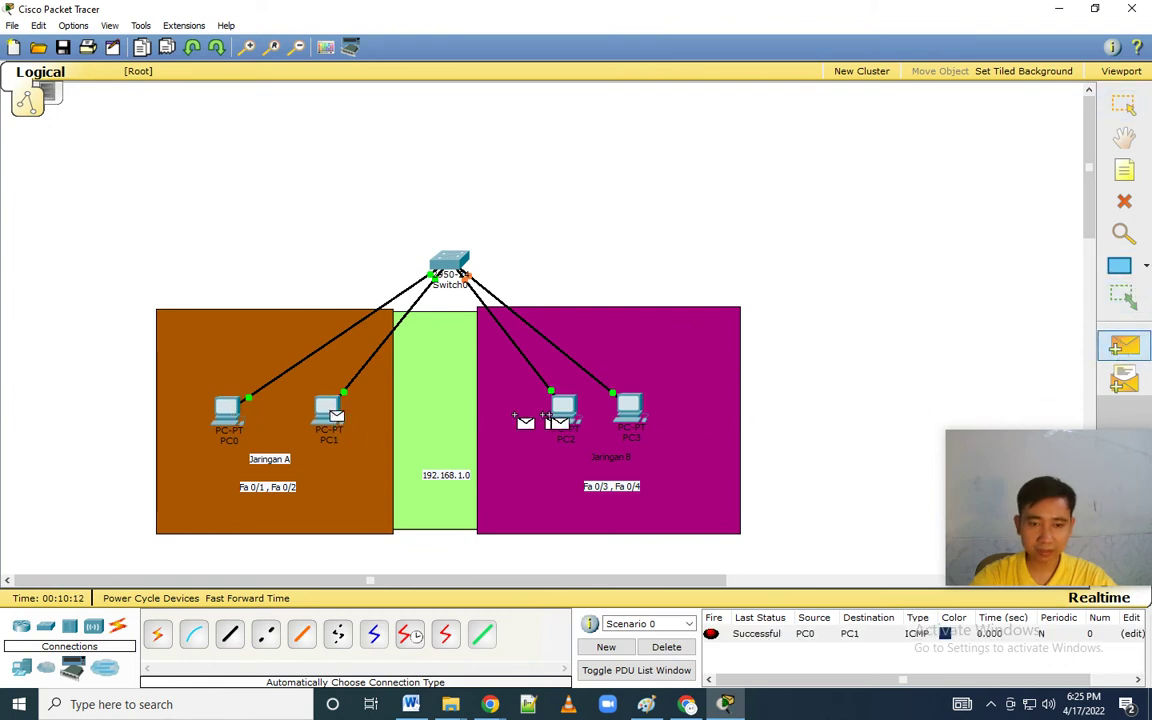
click(563, 408)
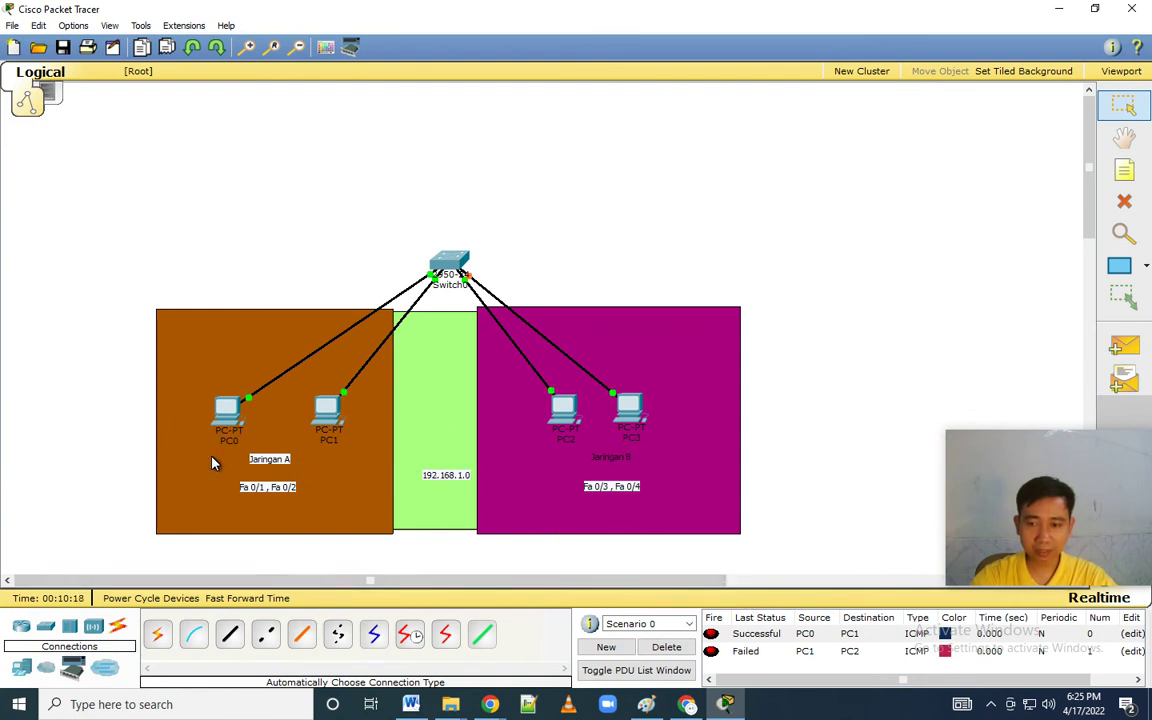
Step: Send a simple PDU from PC1 to PC3 to test the connection from Jaringan A to Jaringan B
click(1123, 345)
click(329, 408)
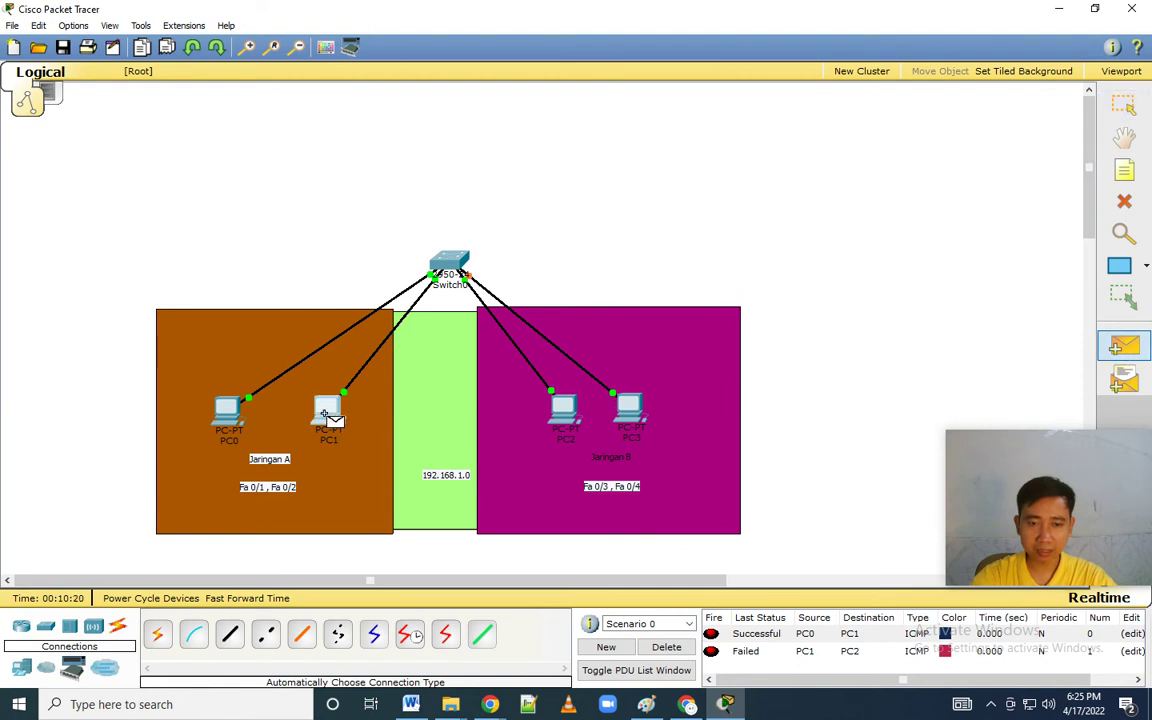
click(630, 408)
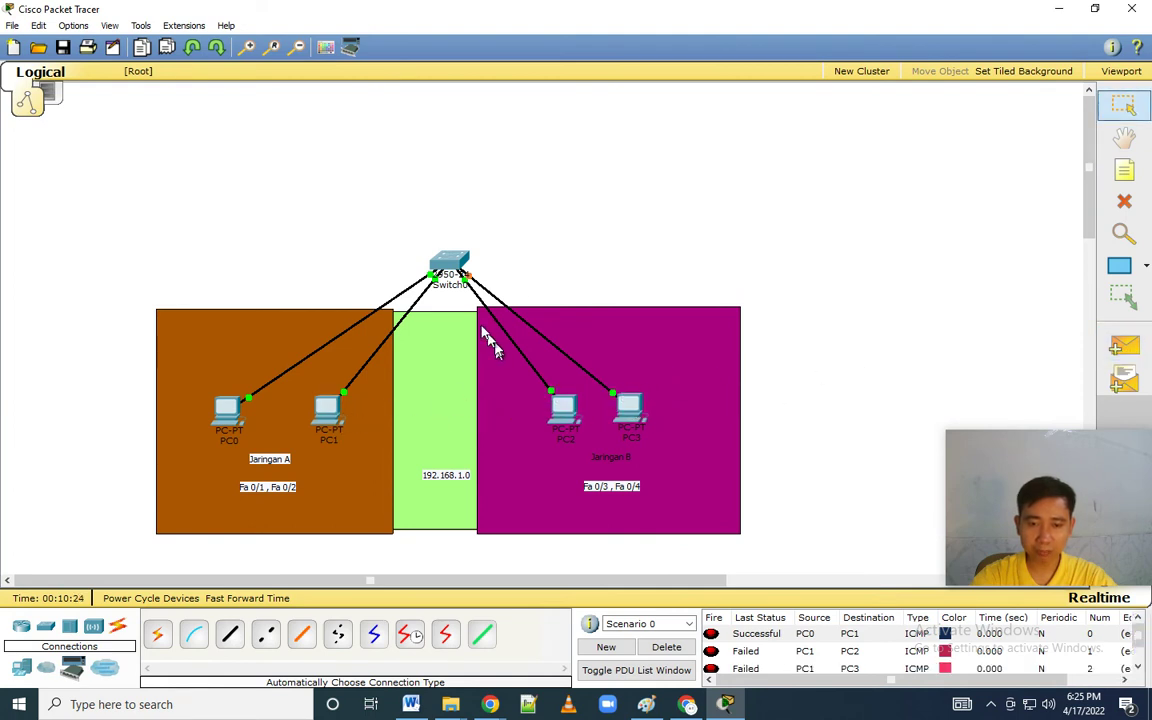
Step: Delete the current PDU scenario and send a fresh simple PDU from PC0 to PC1 within Jaringan A
click(666, 647)
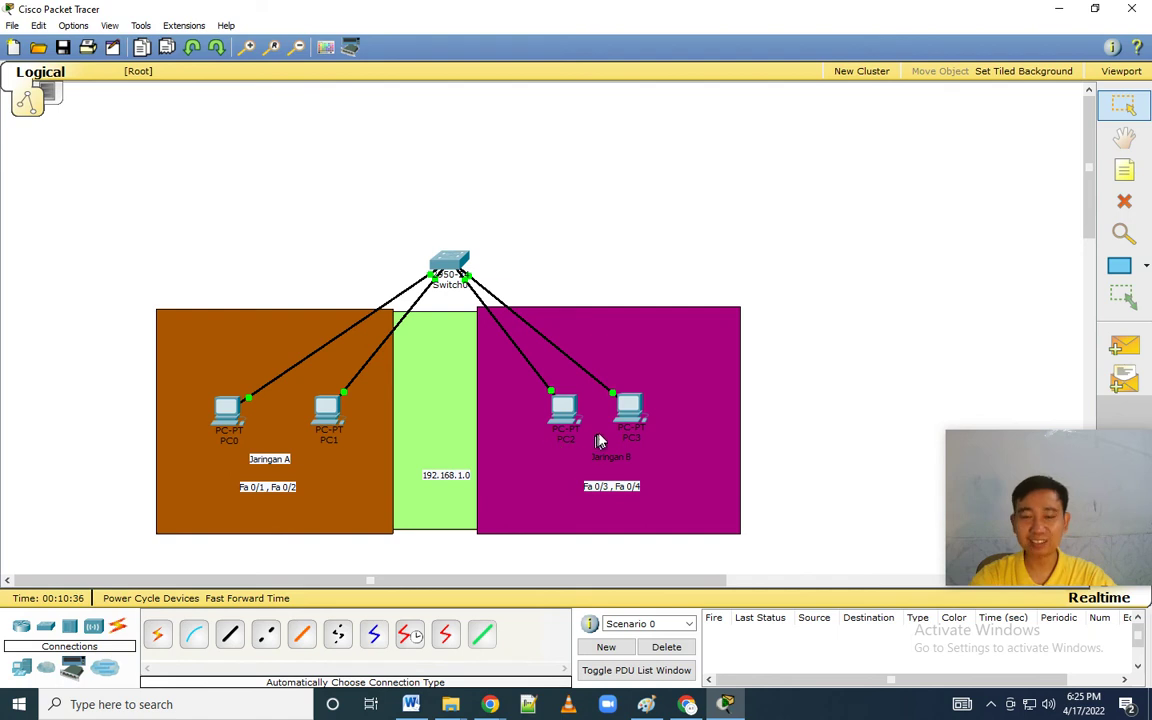
click(1124, 345)
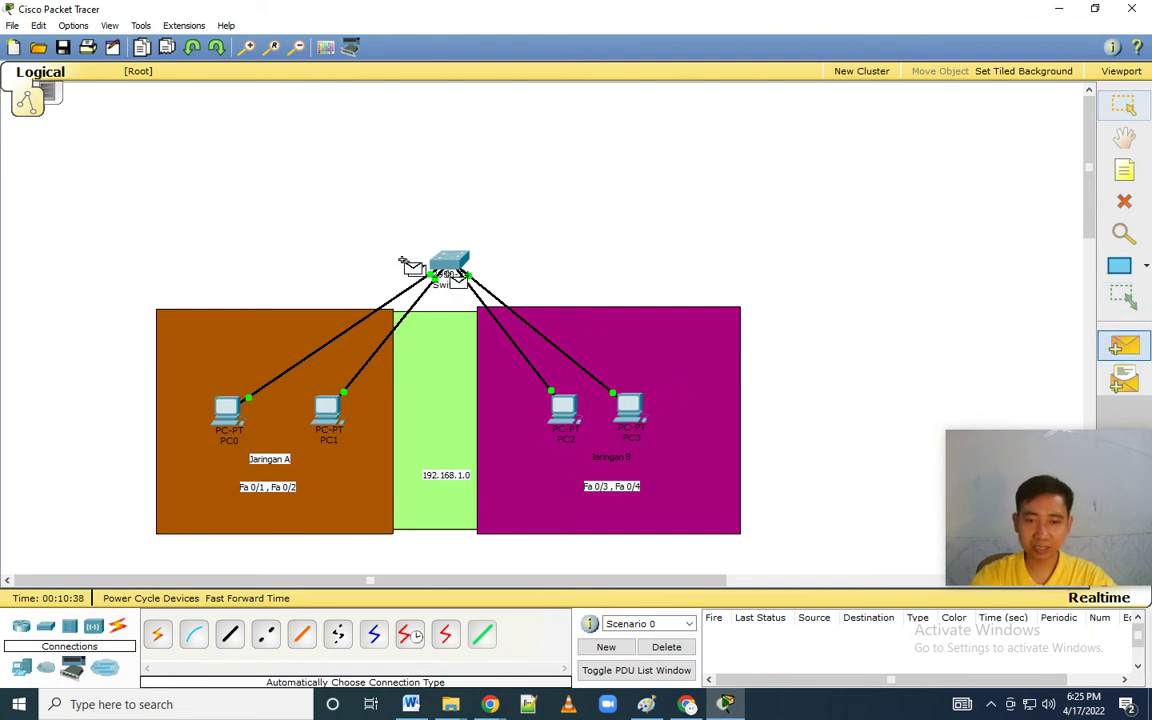
click(230, 412)
click(330, 412)
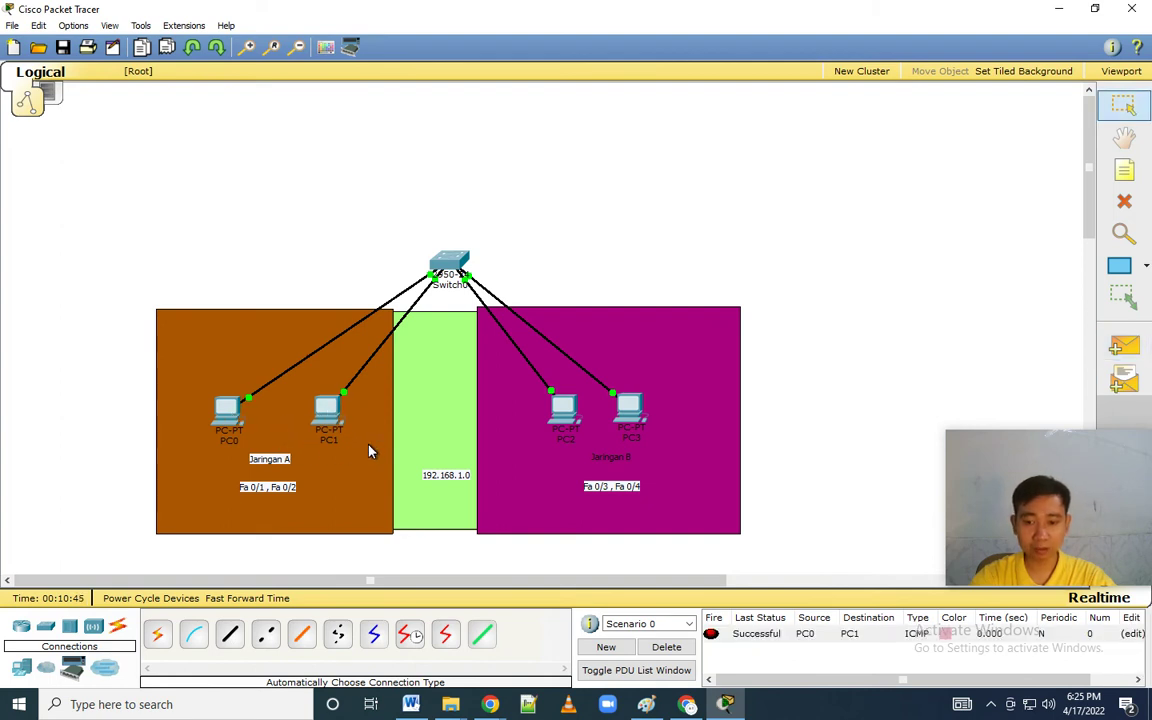
Step: Send a simple PDU from PC1 to PC2 to retest communication between the two VLANs
click(1128, 346)
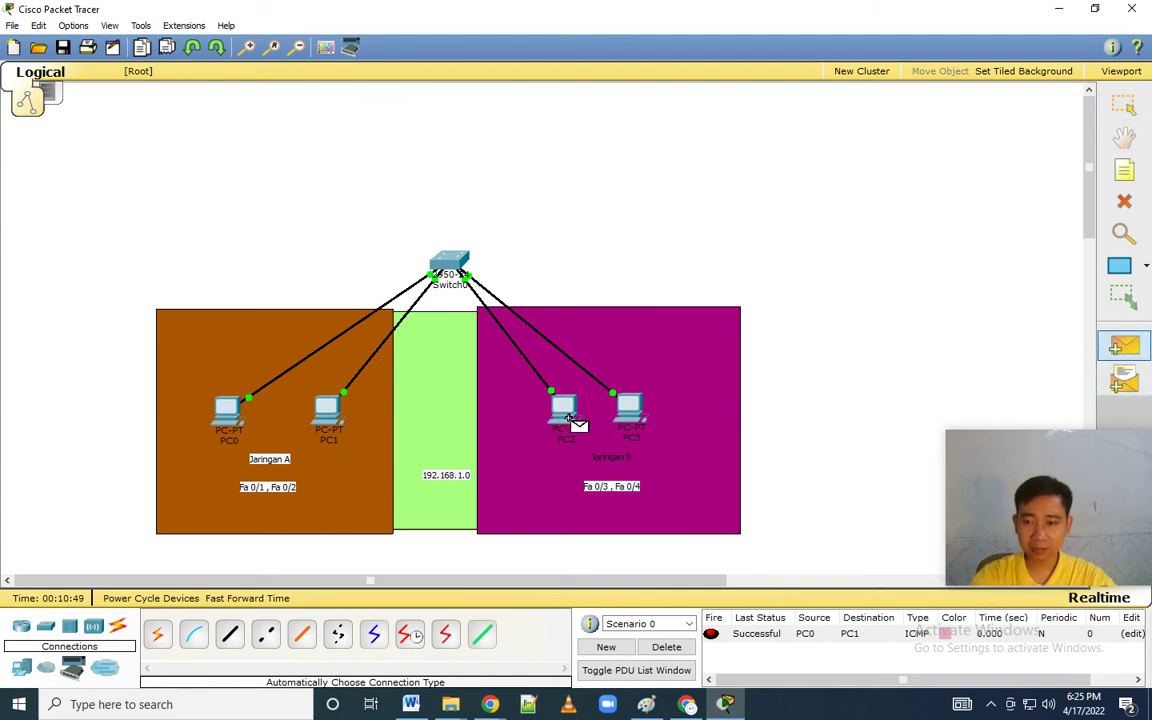
click(328, 410)
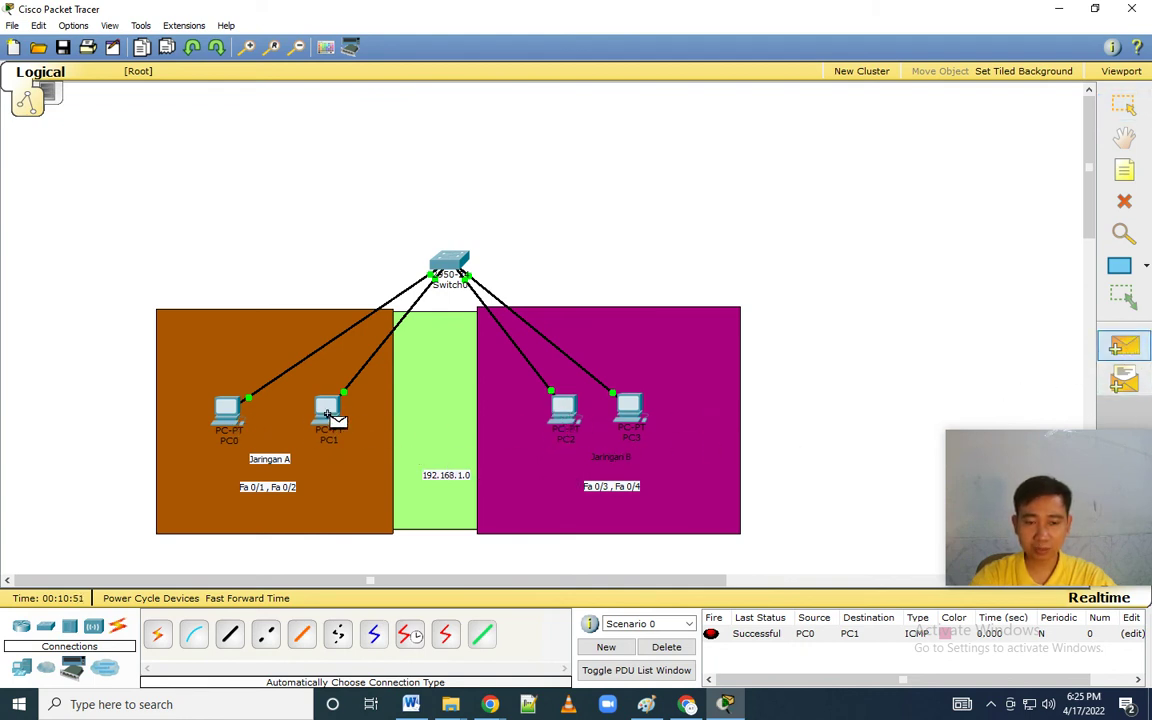
click(566, 412)
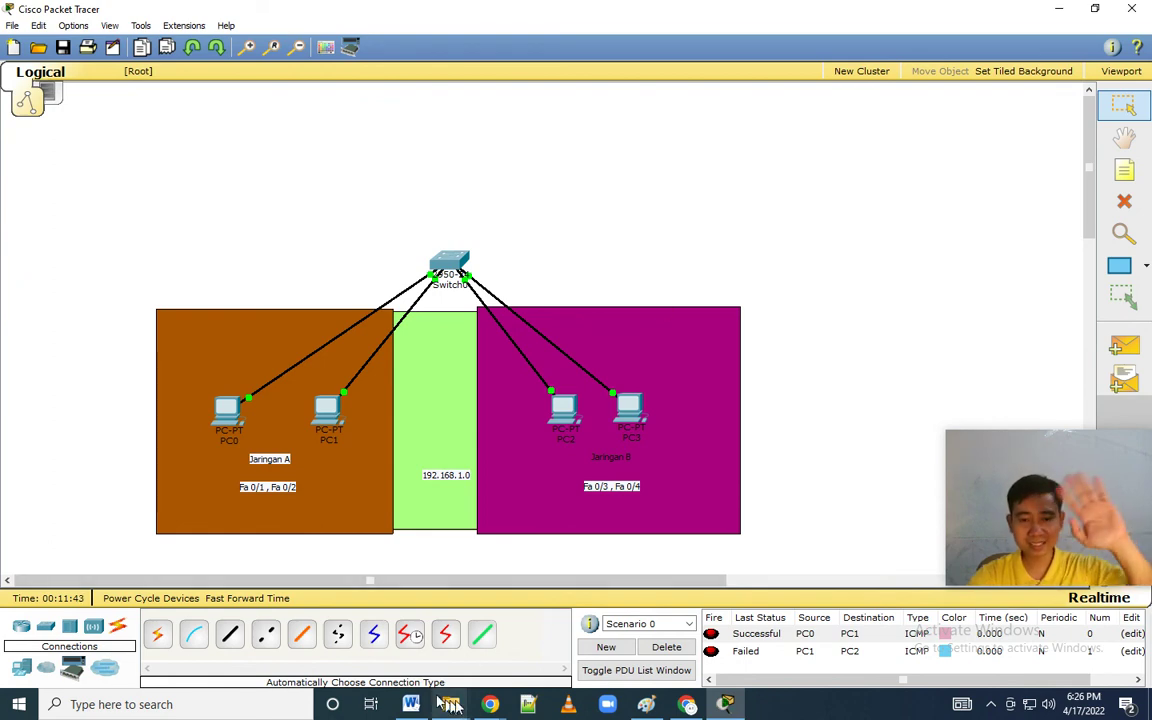
click(492, 708)
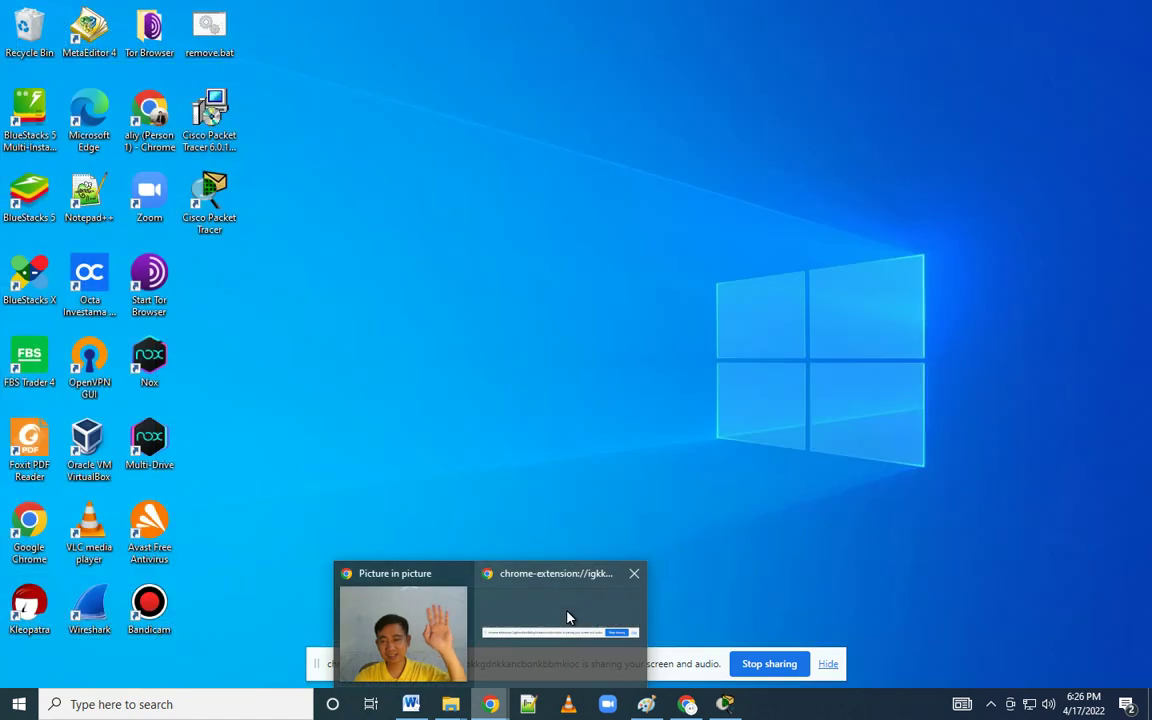
click(570, 620)
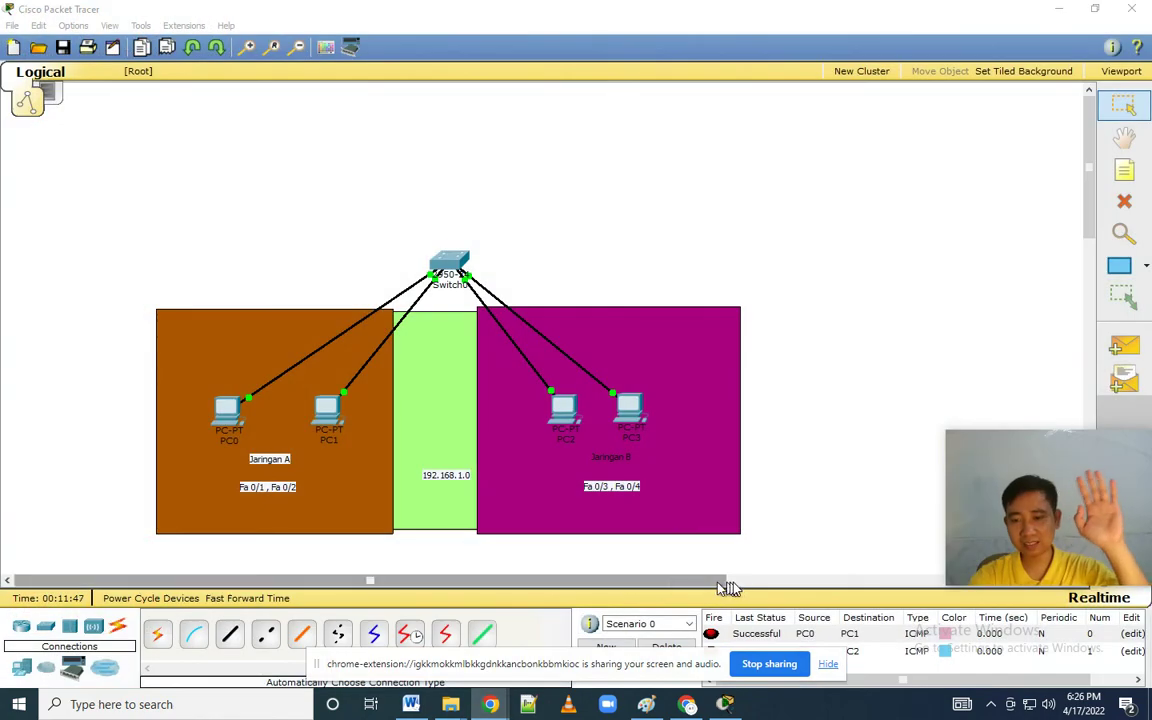